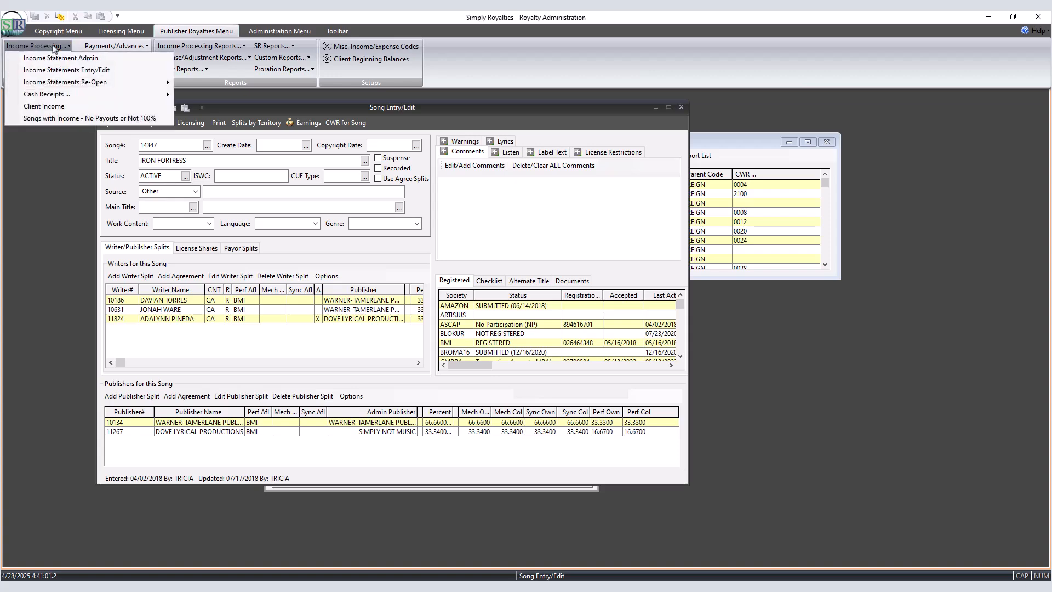
Open the income statement entry screen and view the detail of IRON FORTRESS line 5 for Italy.
{"action": "left_click", "coordinate": [64, 70]}
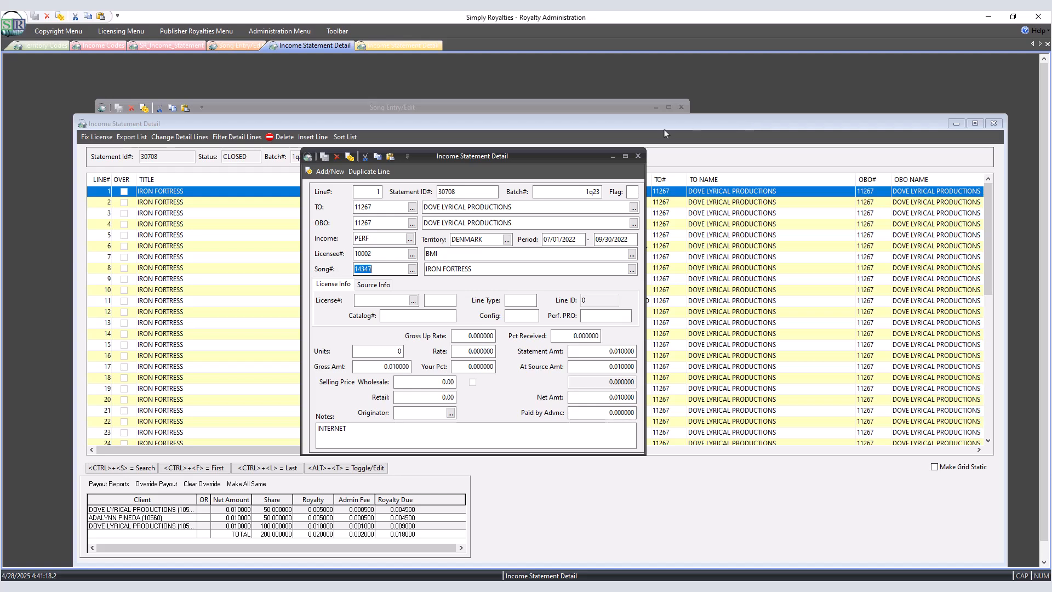
{"action": "left_click", "coordinate": [698, 124]}
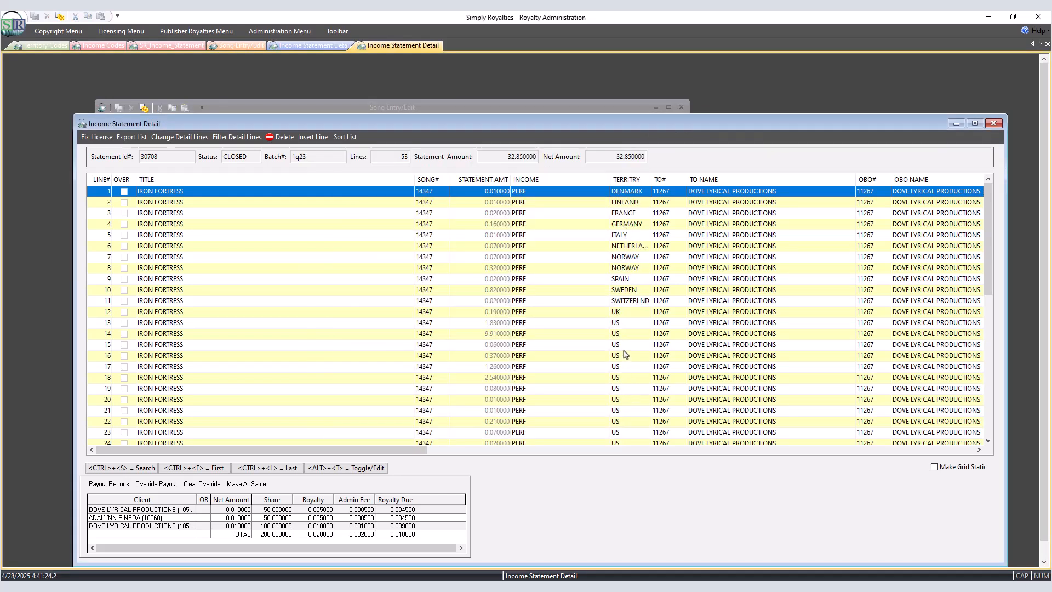
{"action": "double_click", "coordinate": [520, 240]}
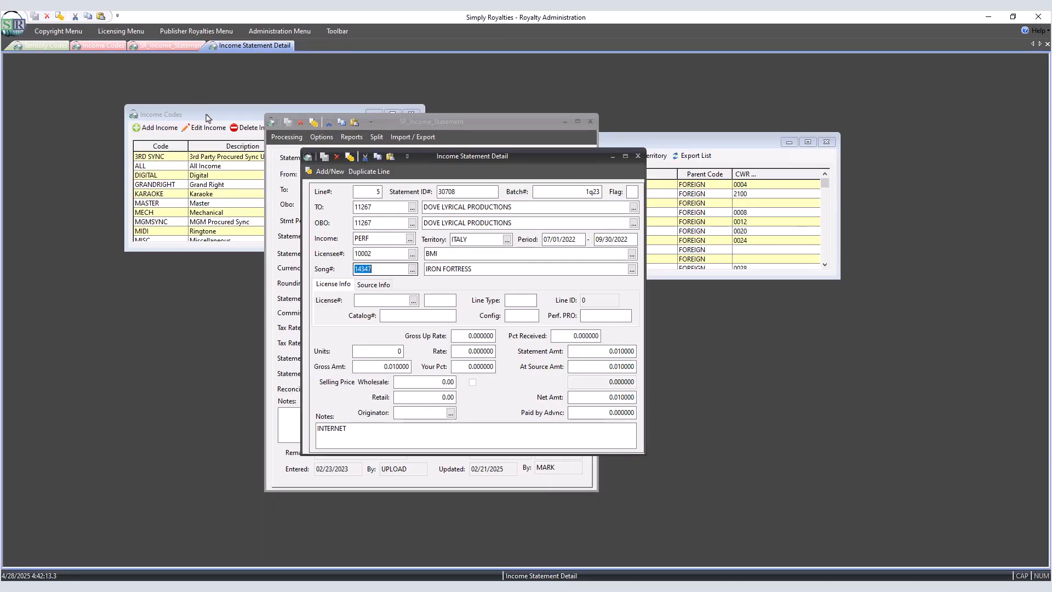
Review the territory codes list, view the BURUNDI entry with its parent and grandparent codes, and search the list for "fo".
{"action": "left_click", "coordinate": [702, 144]}
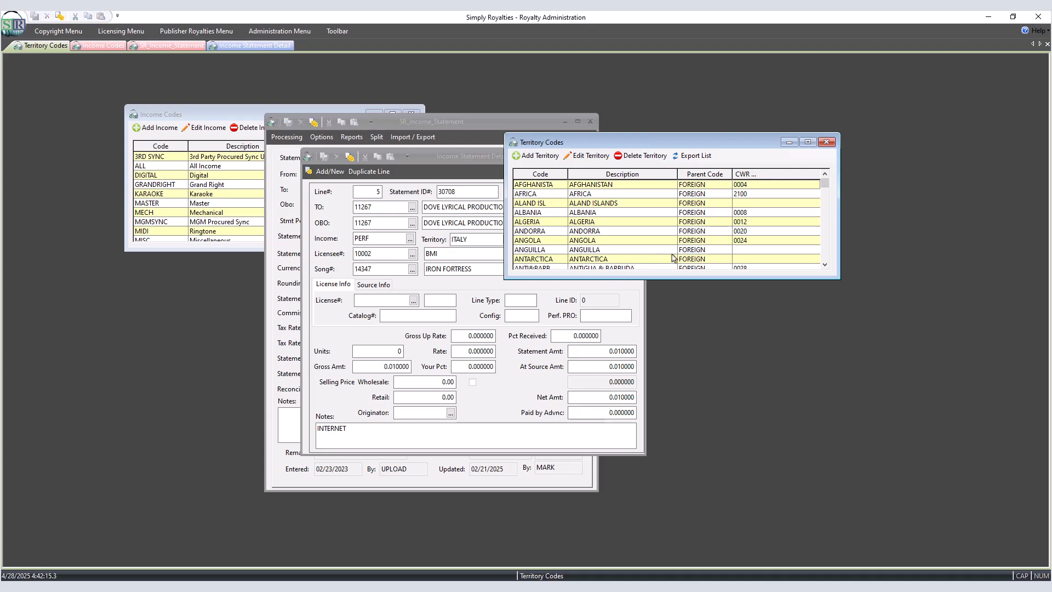
{"action": "scroll", "coordinate": [831, 248], "scroll_direction": "down", "scroll_amount": 5}
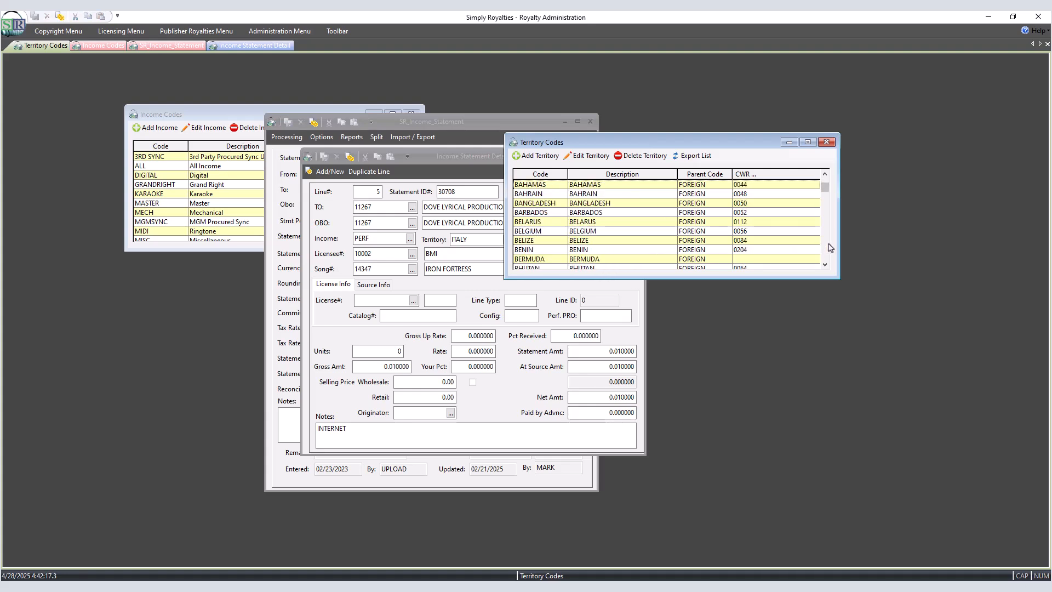
{"action": "scroll", "coordinate": [831, 248], "scroll_direction": "down", "scroll_amount": 3}
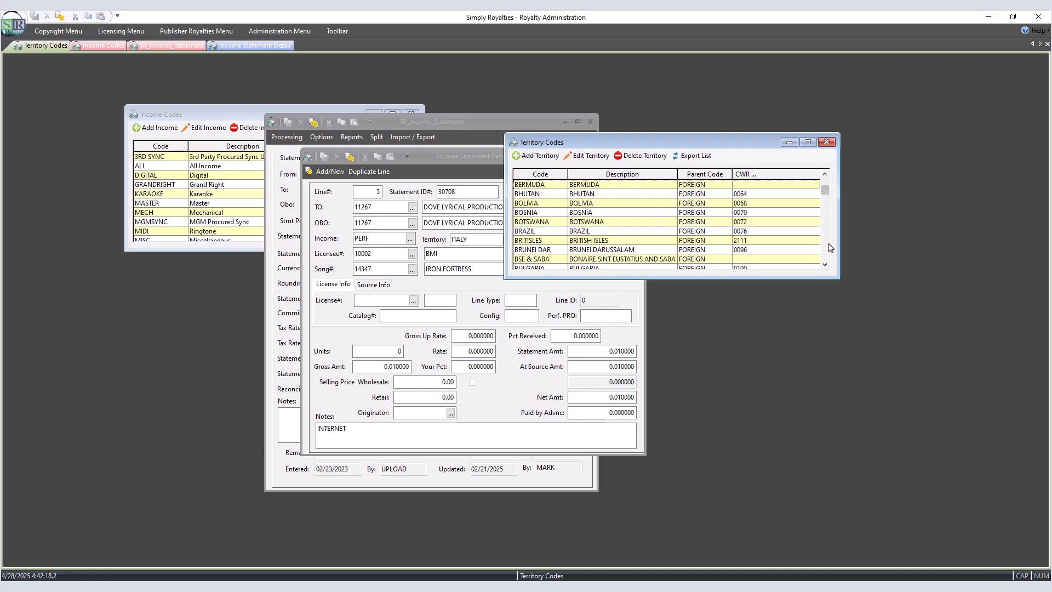
{"action": "scroll", "coordinate": [830, 248], "scroll_direction": "down", "scroll_amount": 3}
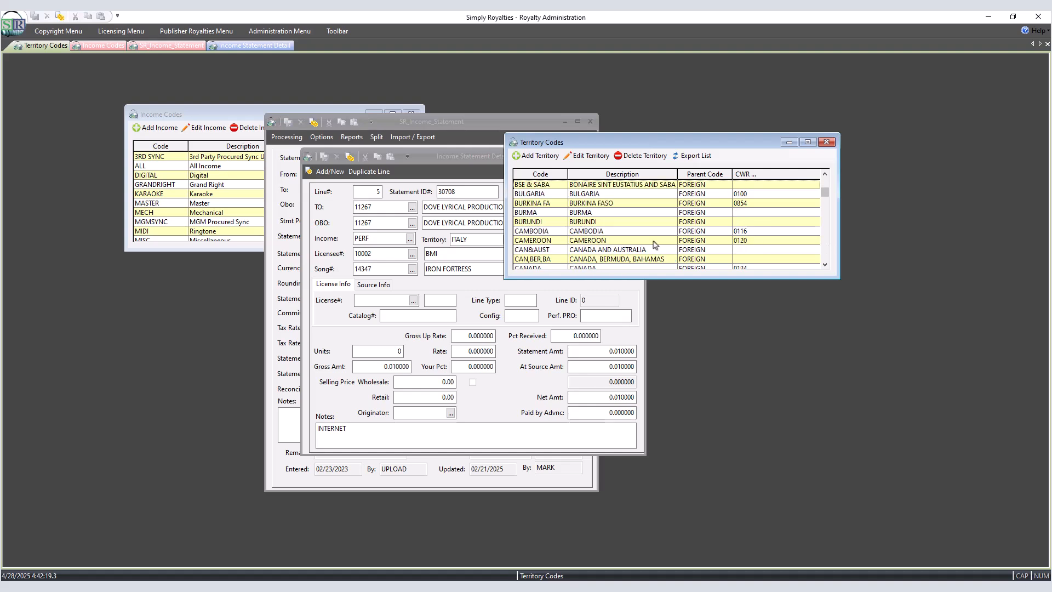
{"action": "double_click", "coordinate": [629, 223]}
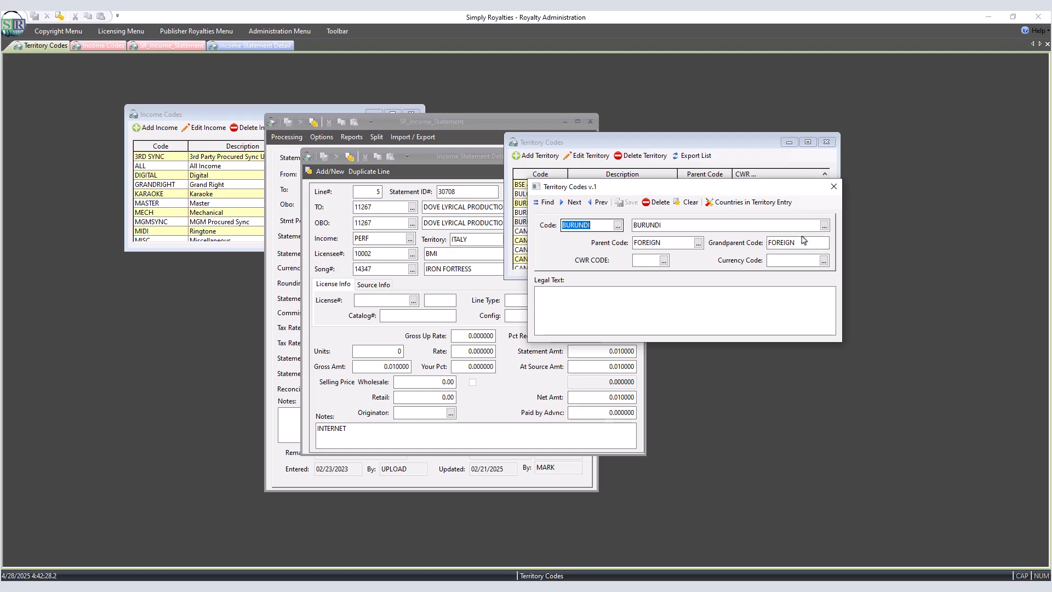
{"action": "left_click", "coordinate": [834, 188]}
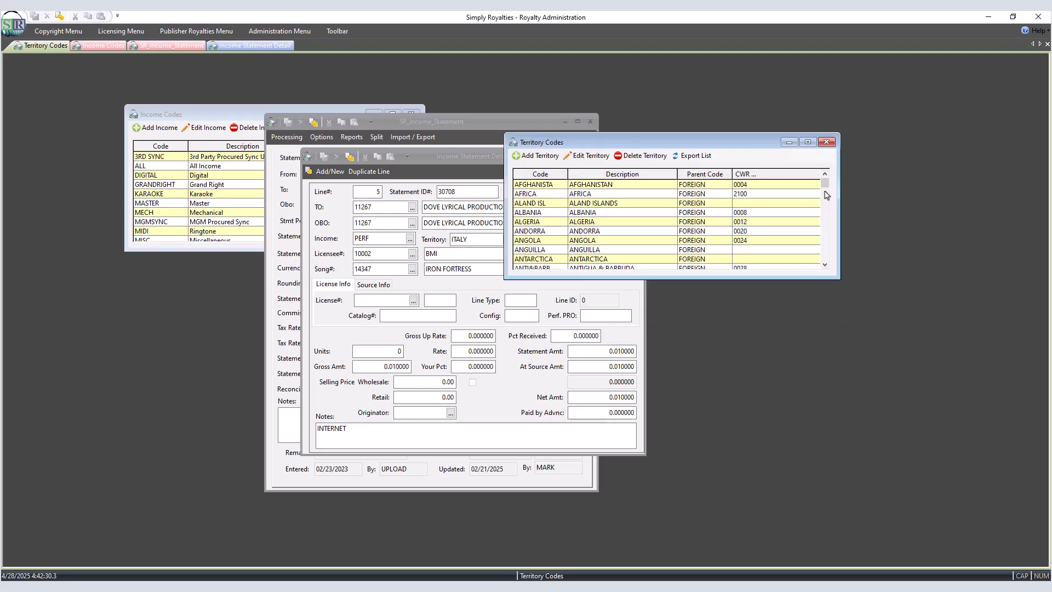
{"action": "left_click", "coordinate": [534, 224]}
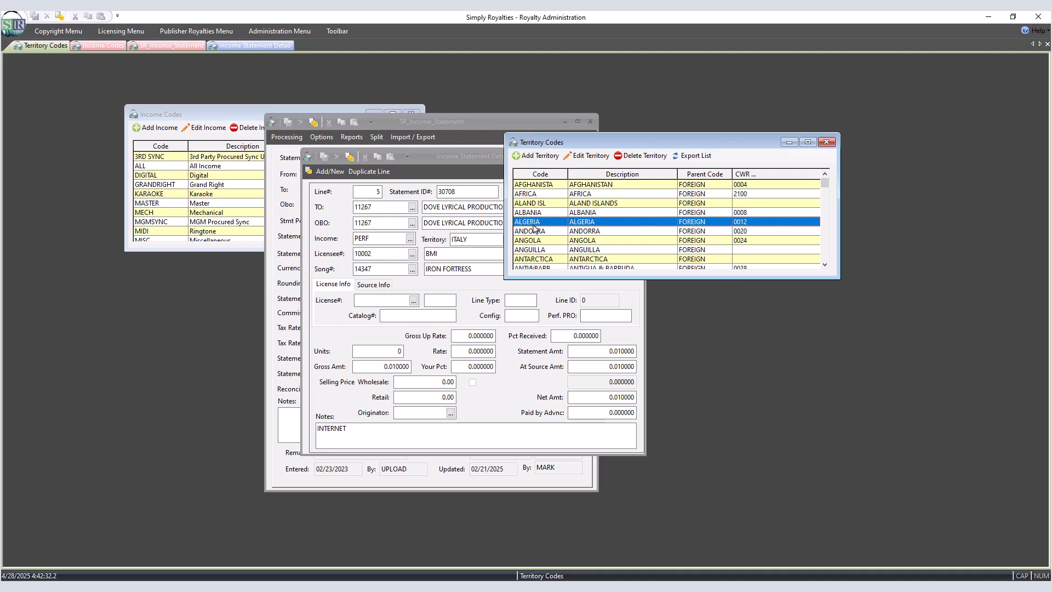
{"action": "type", "text": "fo"}
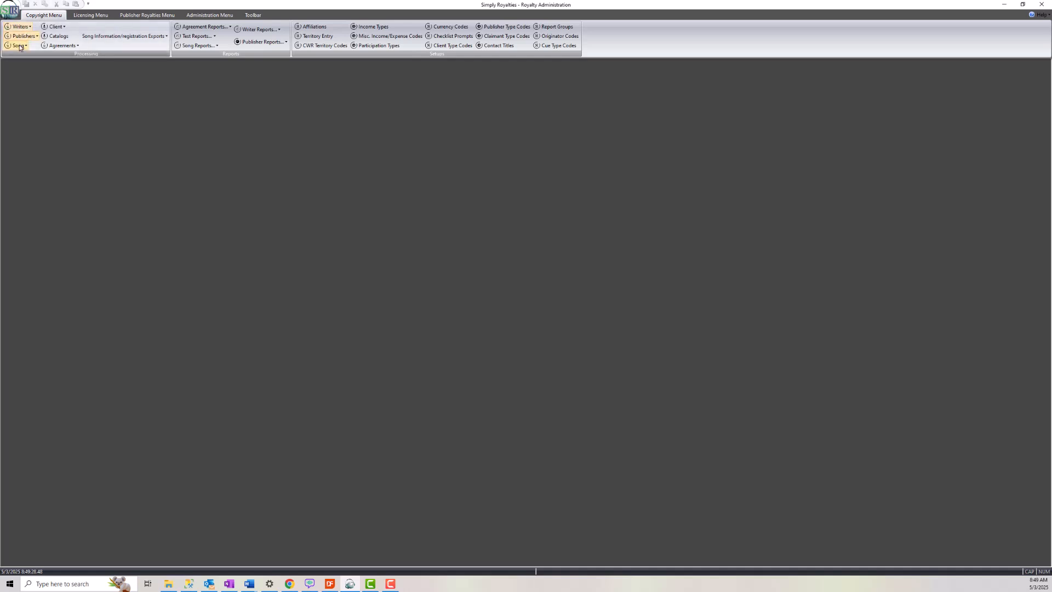
Open the Song Administration list and bring up the entry record of the song HOOKED ON YOU.
{"action": "left_click", "coordinate": [18, 45]}
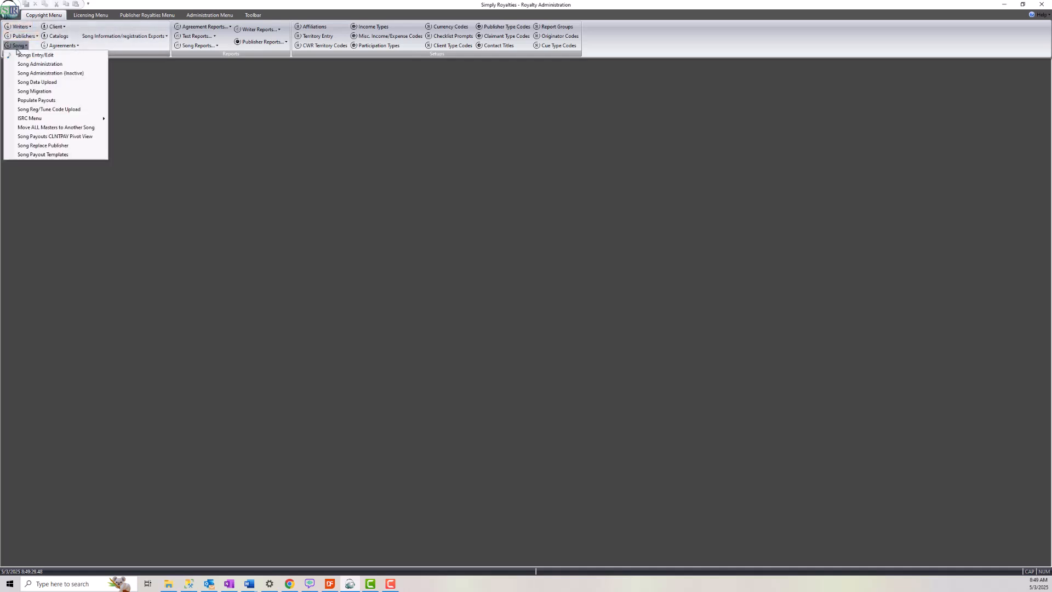
{"action": "left_click", "coordinate": [53, 66]}
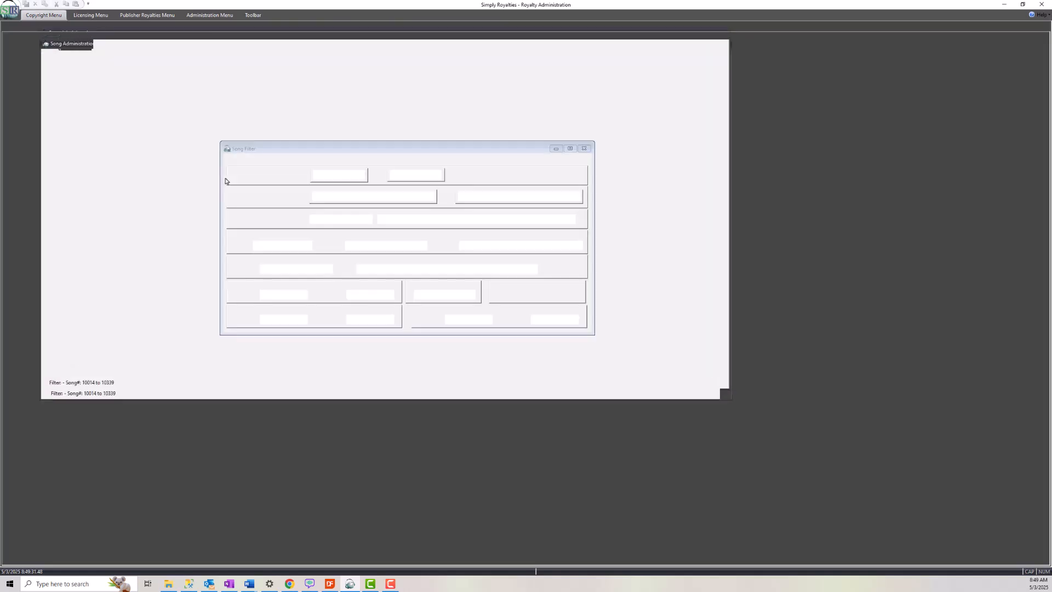
{"action": "left_click", "coordinate": [262, 161]}
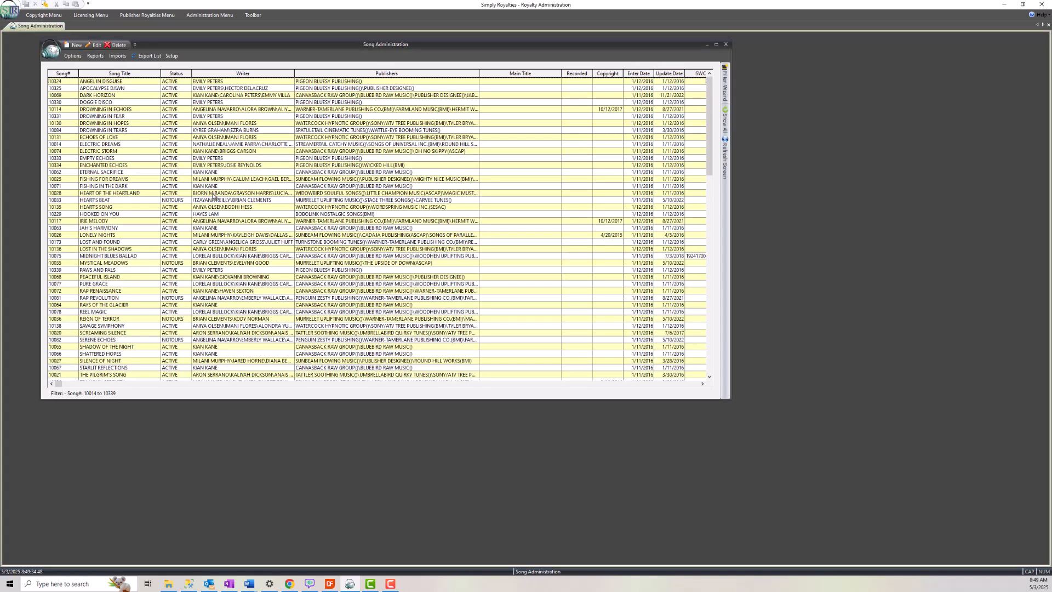
{"action": "left_click", "coordinate": [132, 217]}
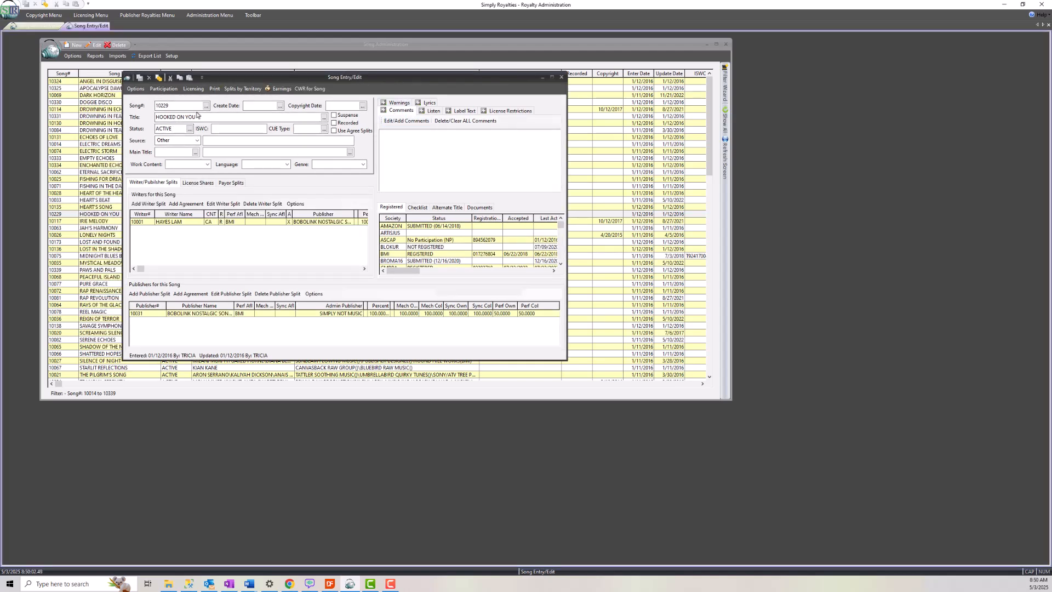
Look up HOWLING NIGHTS by title from the song record, load it, and close the record.
{"action": "left_click", "coordinate": [324, 118]}
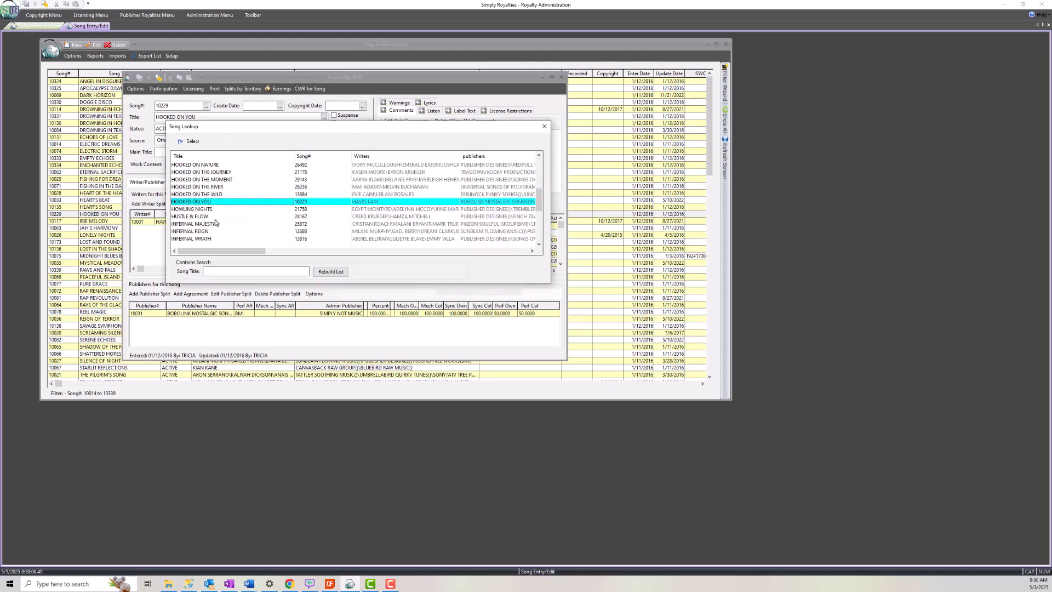
{"action": "left_click", "coordinate": [202, 209]}
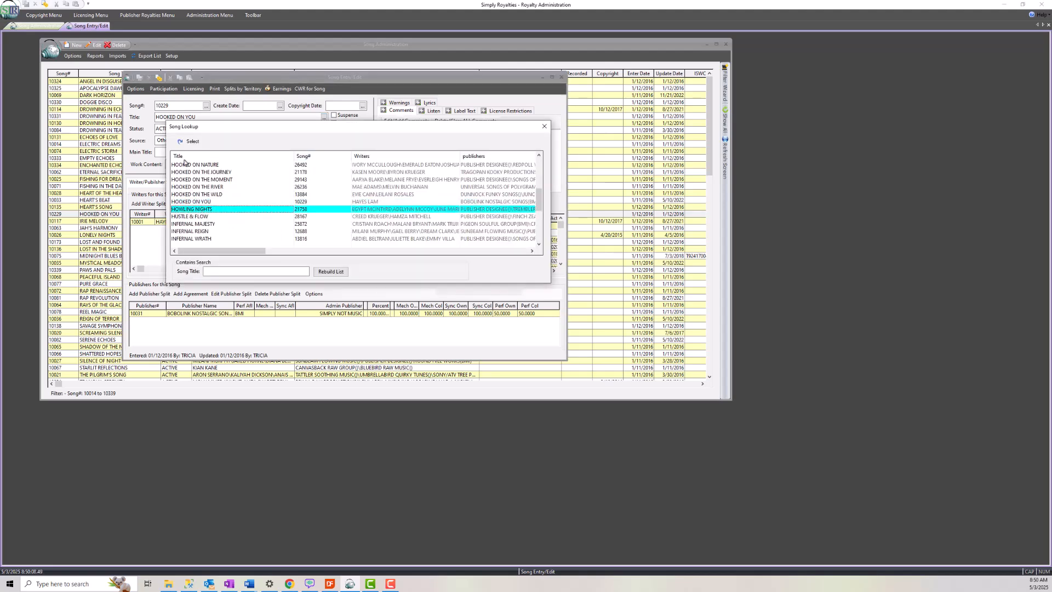
{"action": "left_click", "coordinate": [189, 141]}
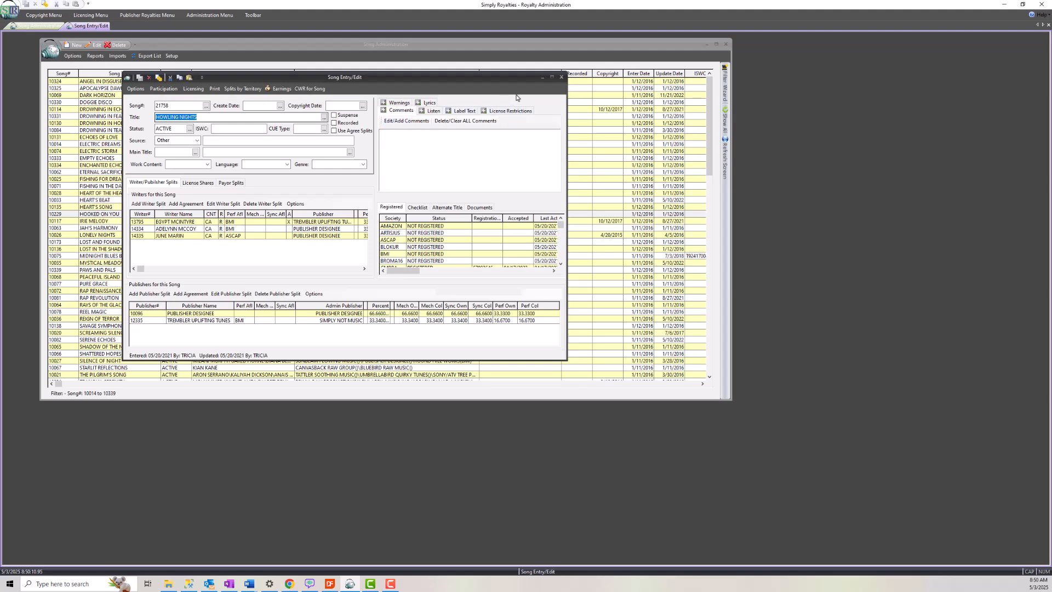
{"action": "left_click", "coordinate": [563, 78]}
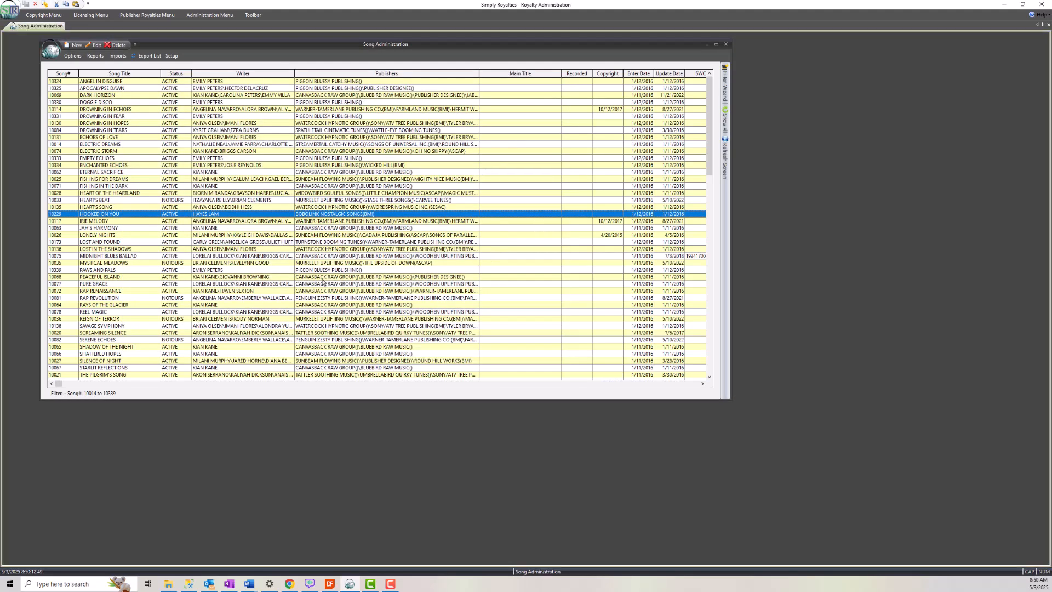
Open the PEACEFUL ISLAND record from the song list and reposition its window.
{"action": "left_click", "coordinate": [131, 278]}
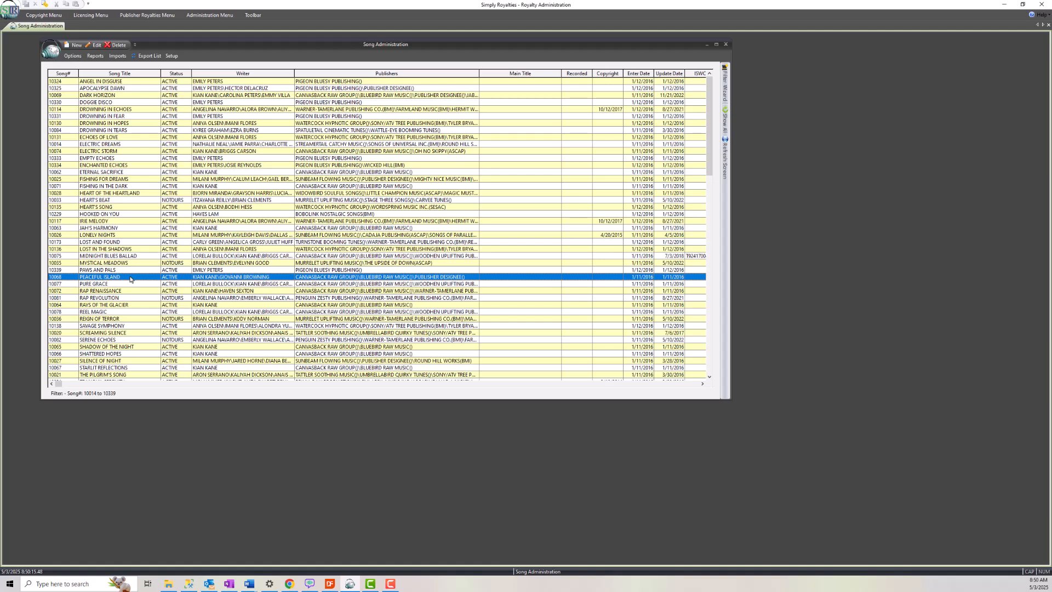
{"action": "double_click", "coordinate": [130, 277]}
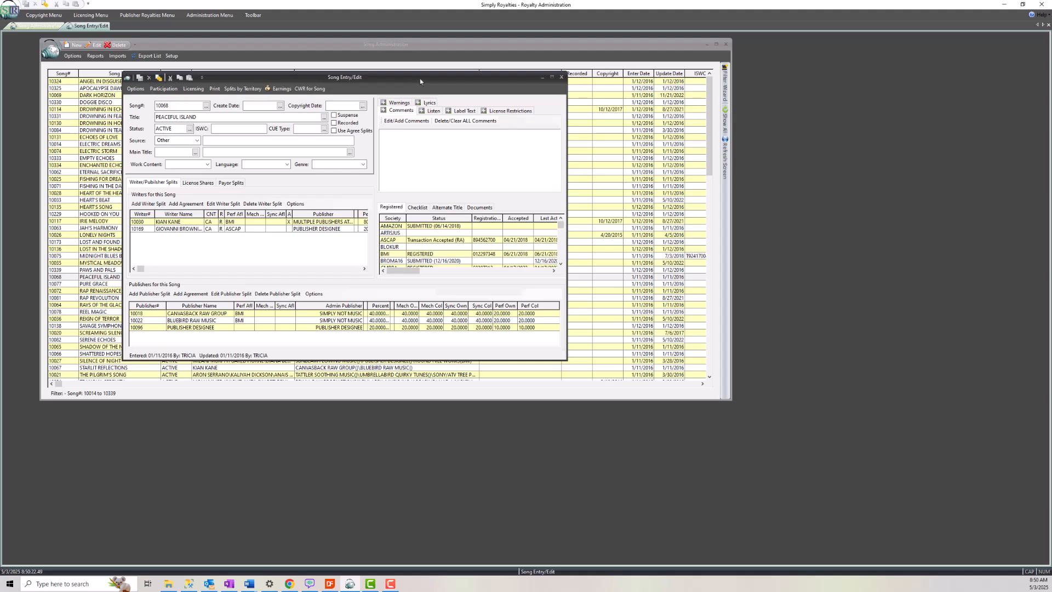
{"action": "left_click_drag", "start_coordinate": [421, 82], "coordinate": [522, 140]}
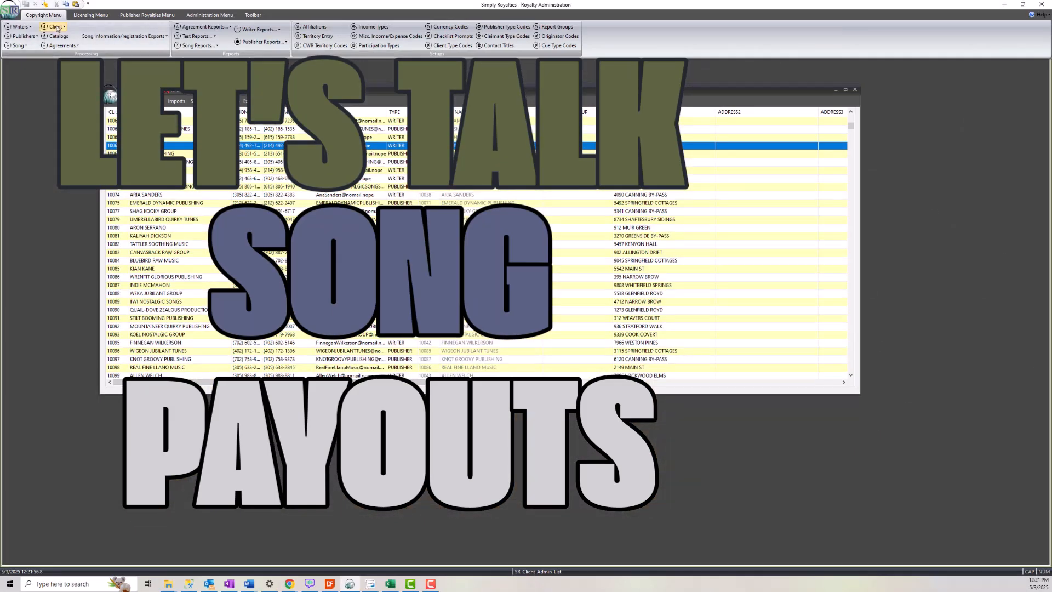
Open the entry record of the highlighted writer client in the client list.
{"action": "left_click", "coordinate": [56, 26]}
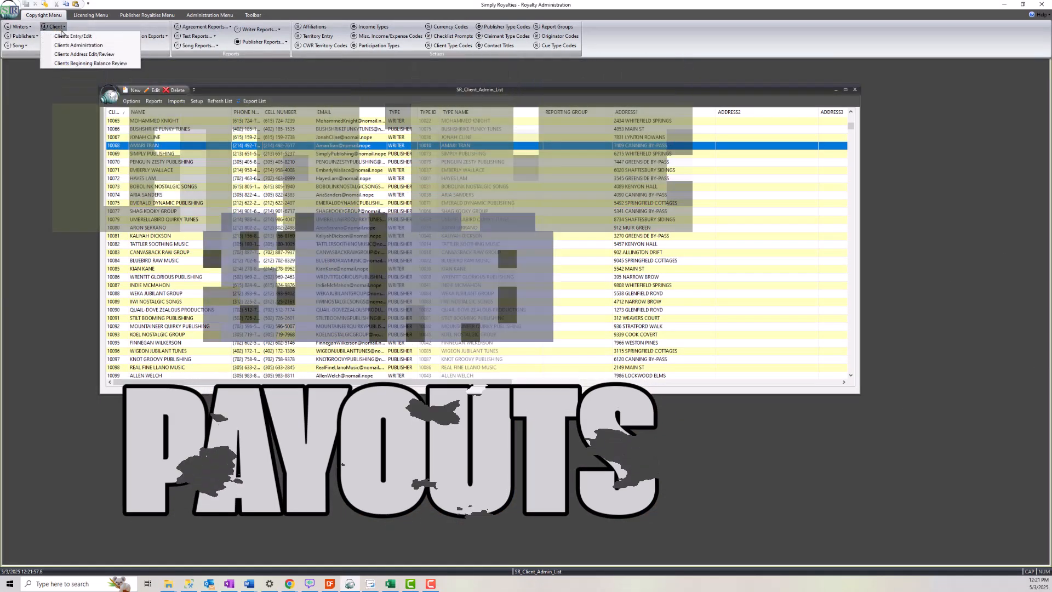
{"action": "left_click", "coordinate": [59, 117]}
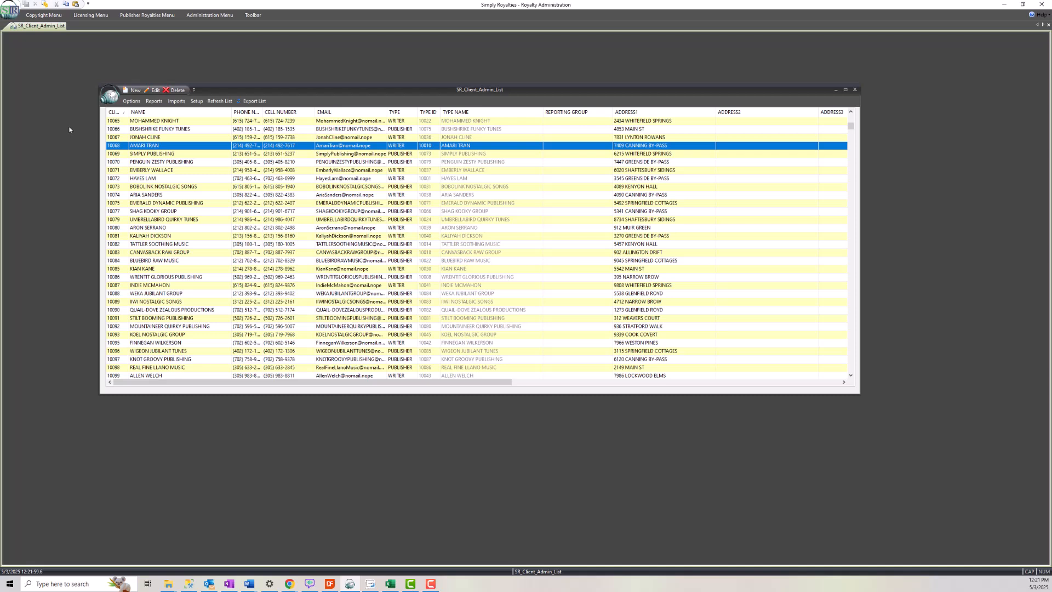
{"action": "double_click", "coordinate": [181, 147]}
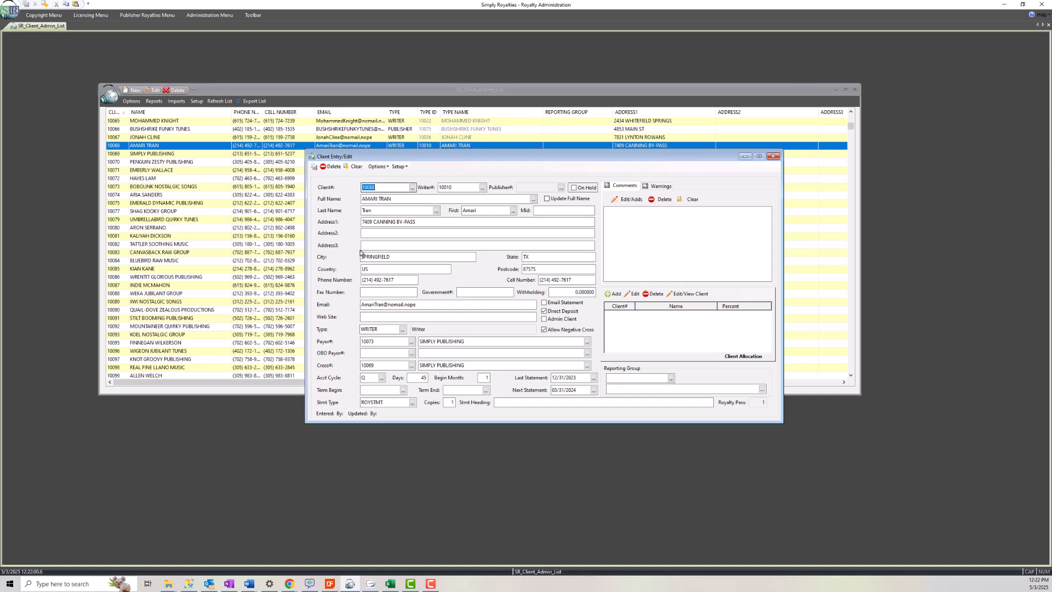
Look up the client by name with "simply pub" and select the match from the lookup list.
{"action": "left_click", "coordinate": [533, 199]}
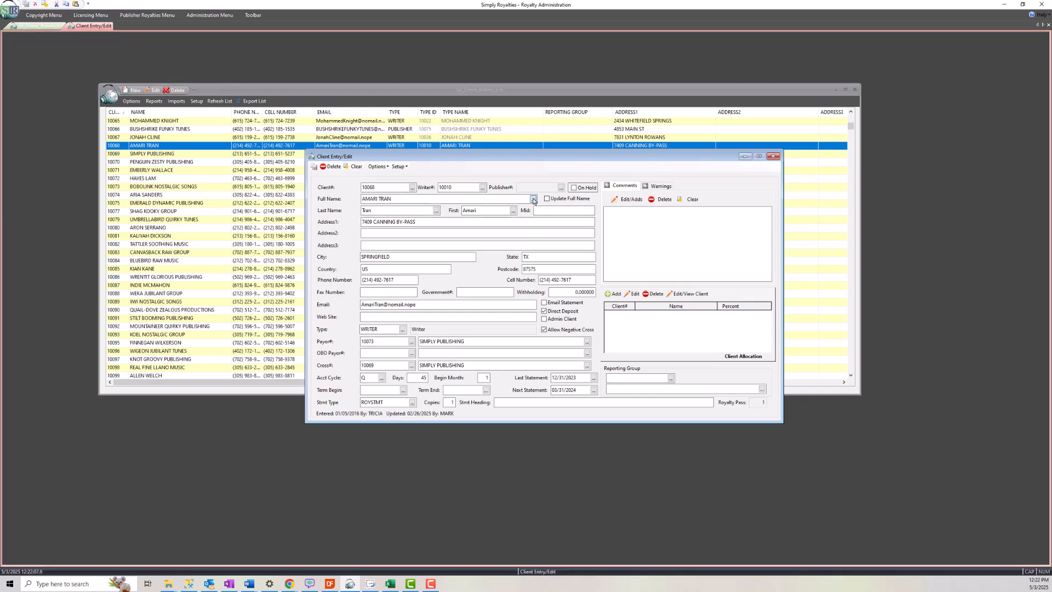
{"action": "type", "text": "simp"}
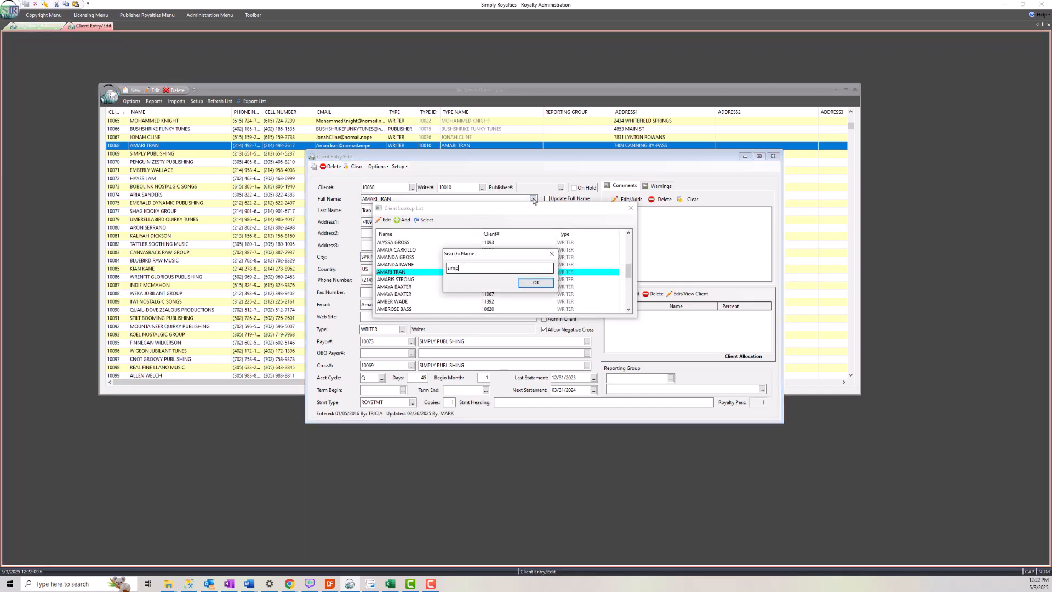
{"action": "type", "text": "ly pub"}
{"action": "key", "text": "Return"}
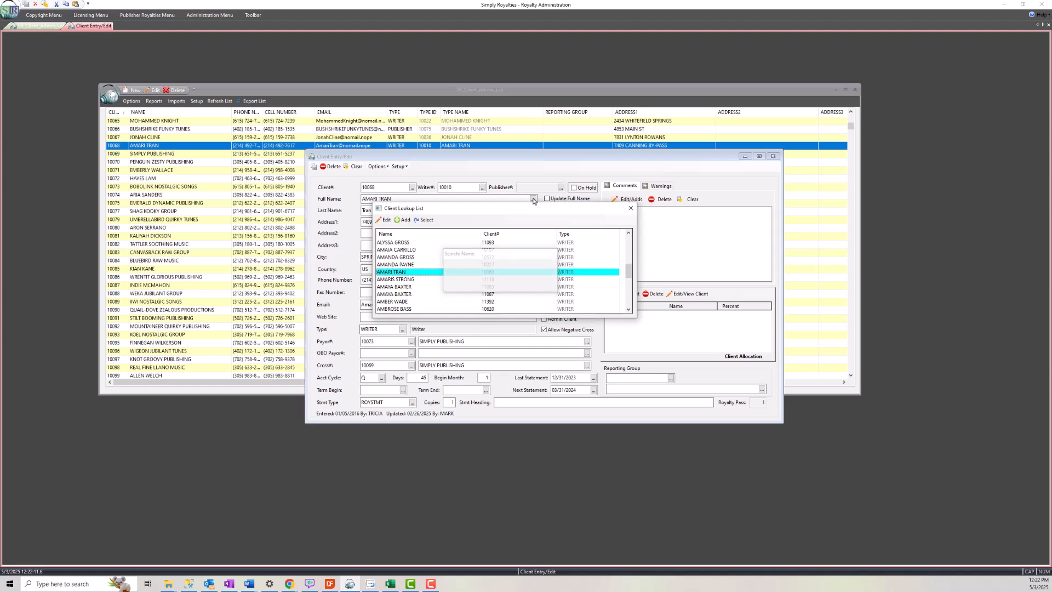
{"action": "left_click", "coordinate": [427, 220]}
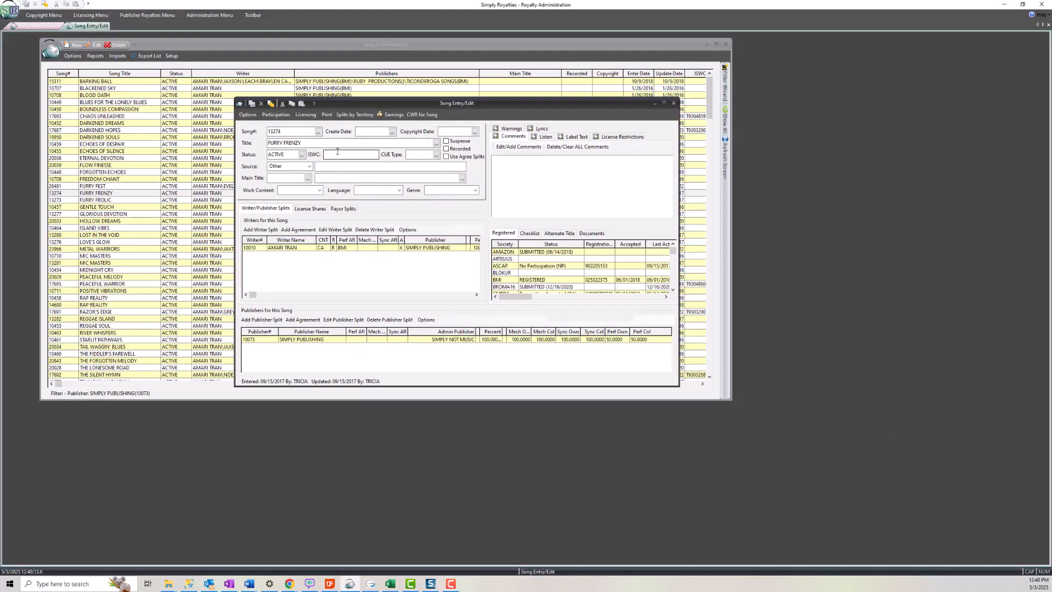
Open the client payout rates for the song FURRY FRENZY.
{"action": "left_click", "coordinate": [275, 115]}
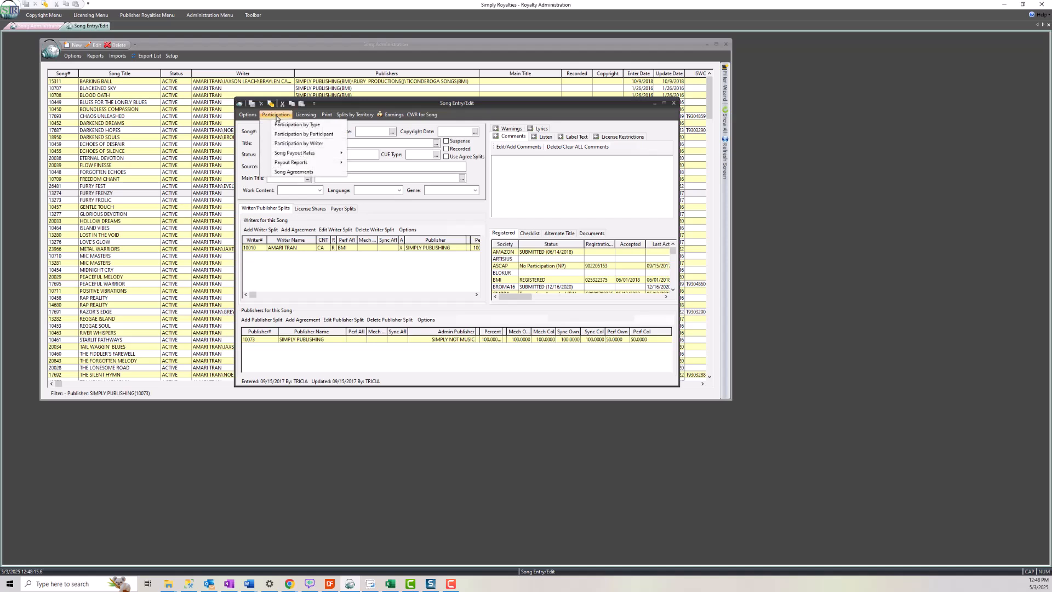
{"action": "mouse_move", "coordinate": [305, 155]}
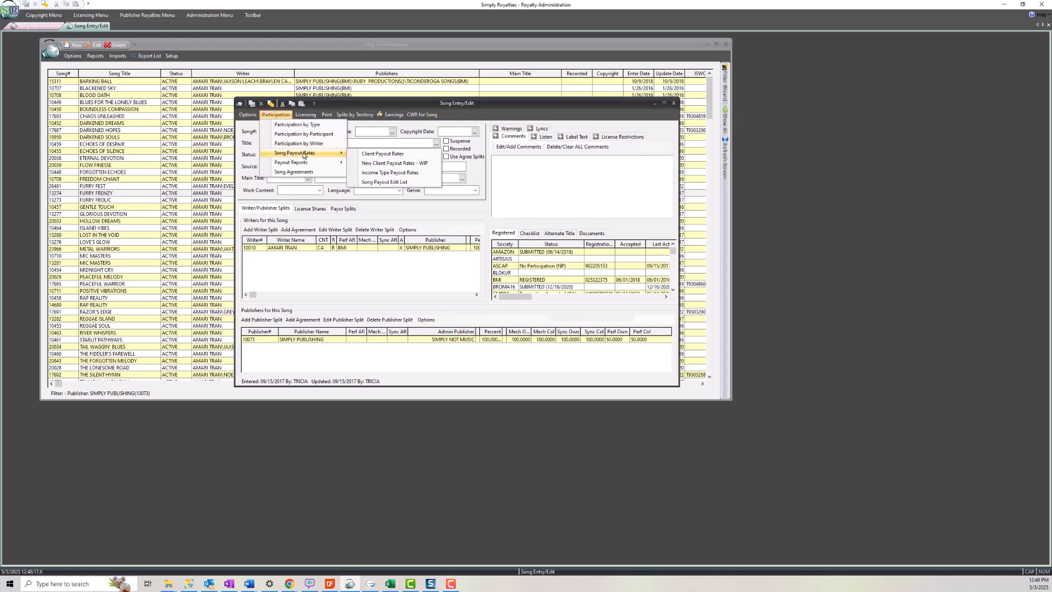
{"action": "left_click", "coordinate": [374, 156]}
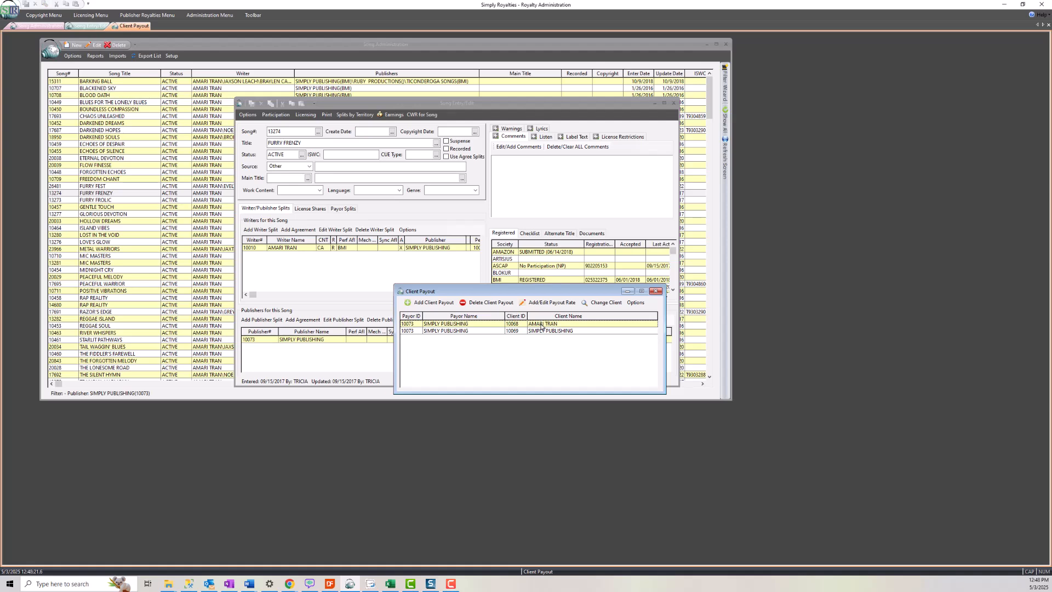
Open the writer client's song payout rates and examine the PERF and ALL income type rows.
{"action": "left_click", "coordinate": [541, 325]}
{"action": "double_click", "coordinate": [541, 325]}
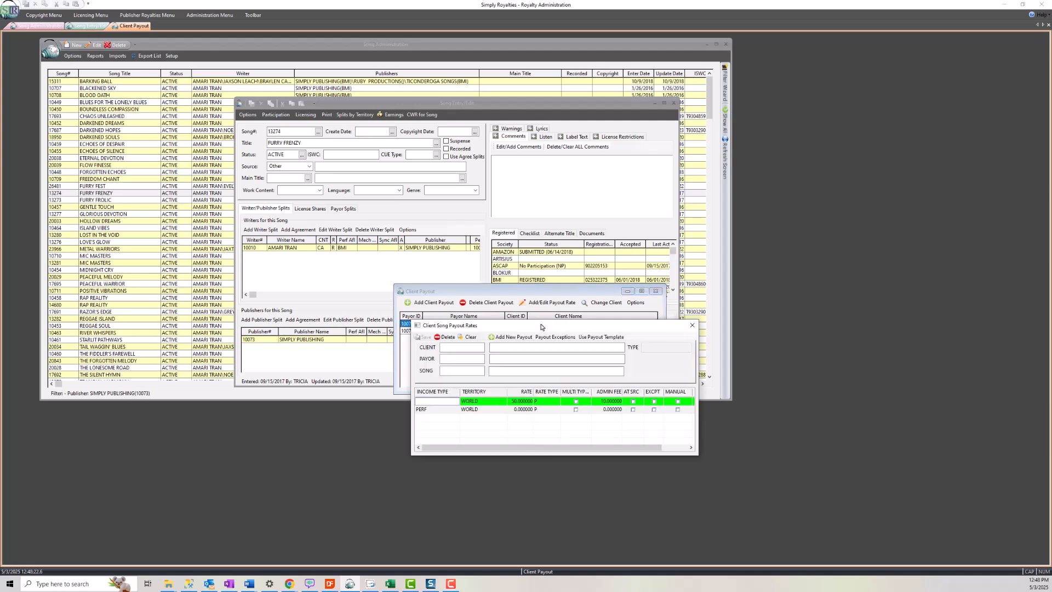
{"action": "left_click", "coordinate": [500, 411]}
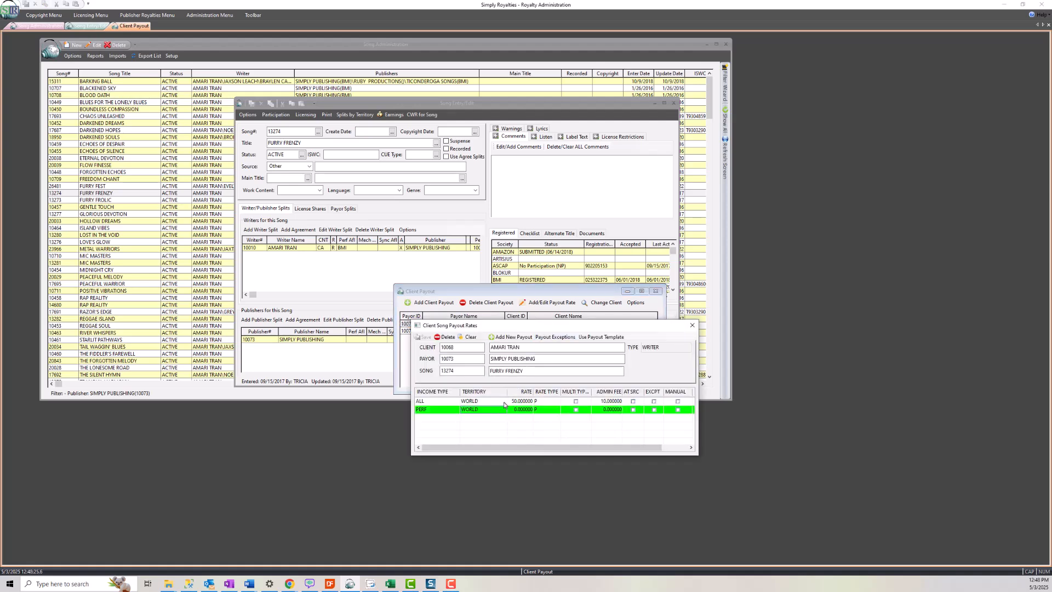
{"action": "left_click", "coordinate": [500, 403]}
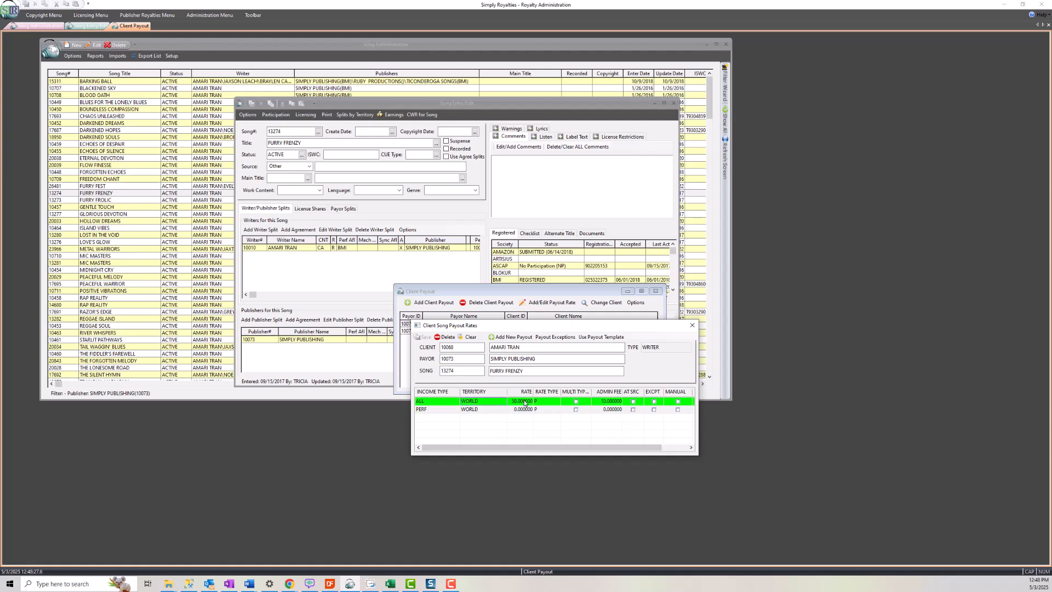
Open the SIMPLY PUBLISHING client's song payout rates and examine the PERF and ALL income type rows.
{"action": "left_click", "coordinate": [692, 325]}
{"action": "left_click", "coordinate": [551, 331]}
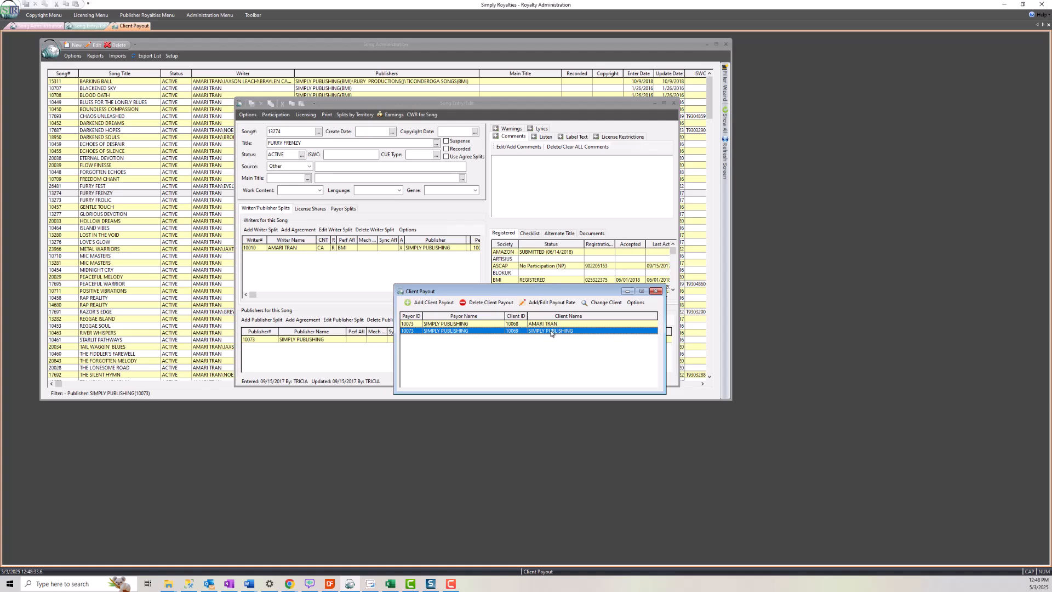
{"action": "double_click", "coordinate": [552, 331]}
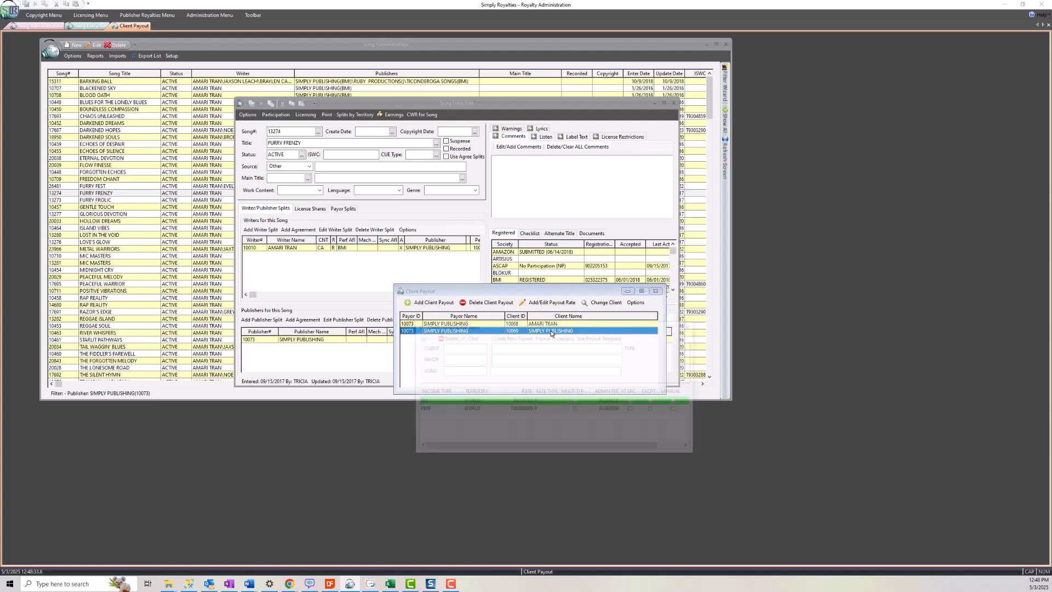
{"action": "left_click", "coordinate": [520, 410]}
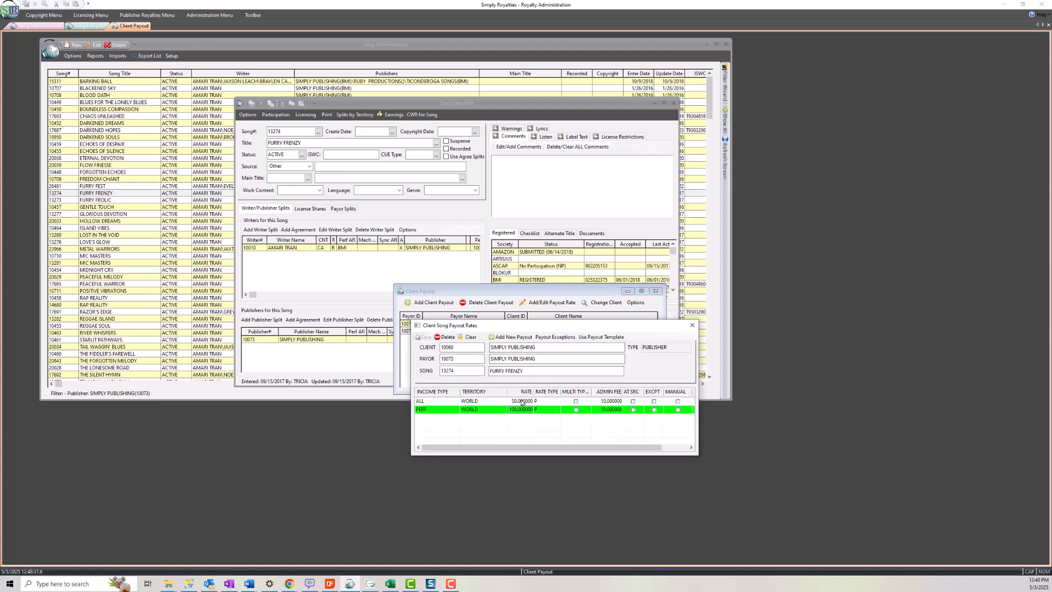
{"action": "left_click", "coordinate": [522, 402]}
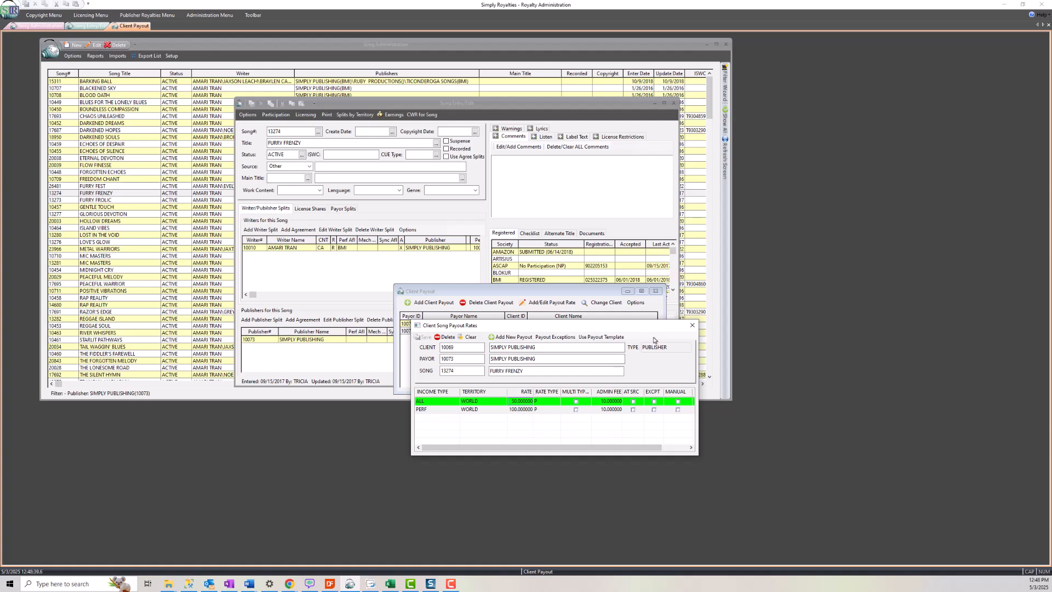
{"action": "left_click", "coordinate": [692, 325]}
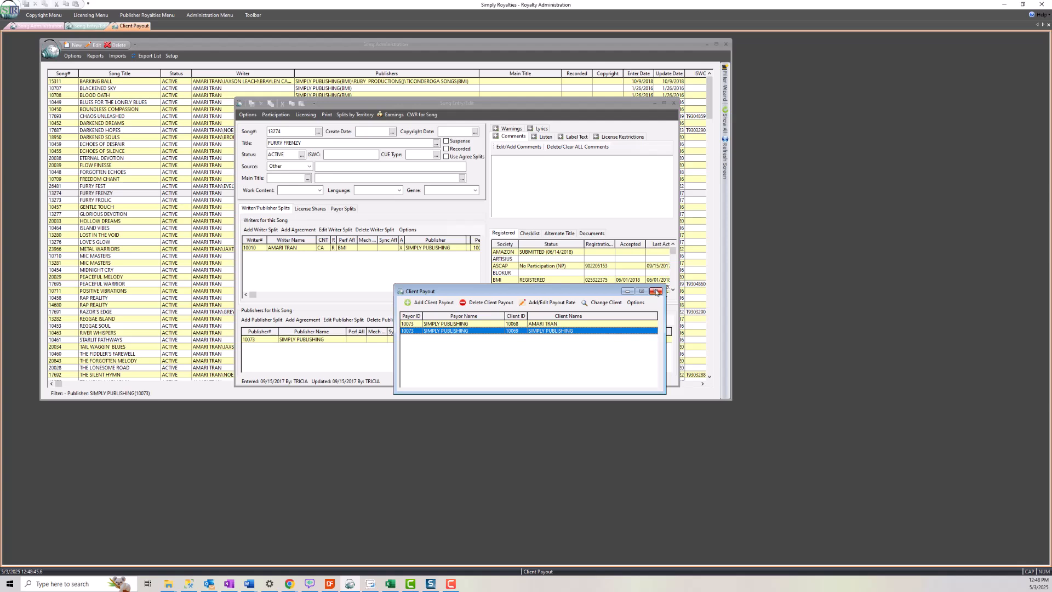
{"action": "left_click", "coordinate": [657, 292]}
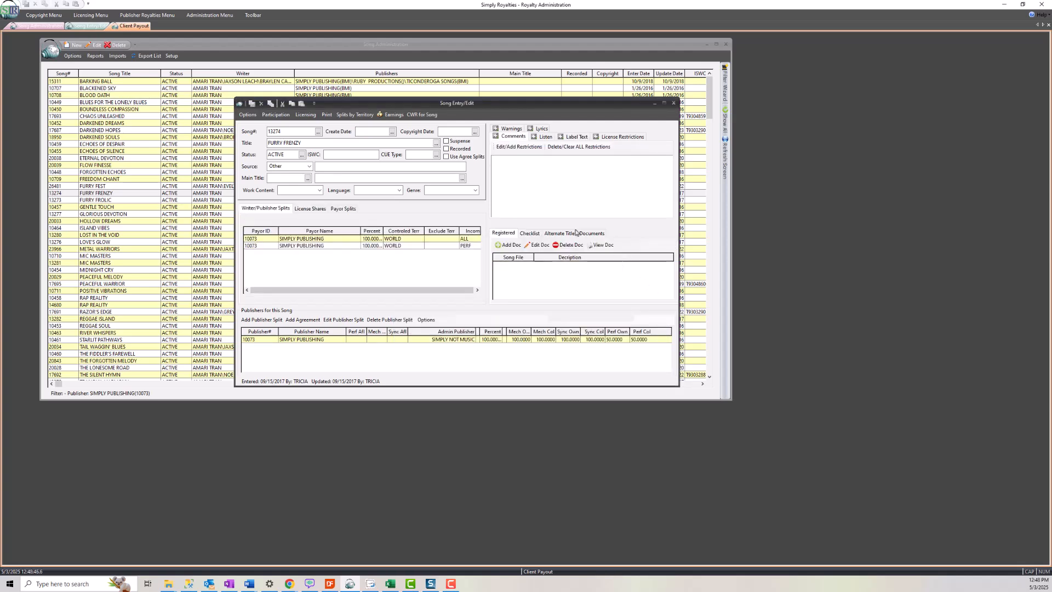
Open the Client Payout Report for the song FURRY FRENZY and reposition the report window.
{"action": "left_click", "coordinate": [275, 115]}
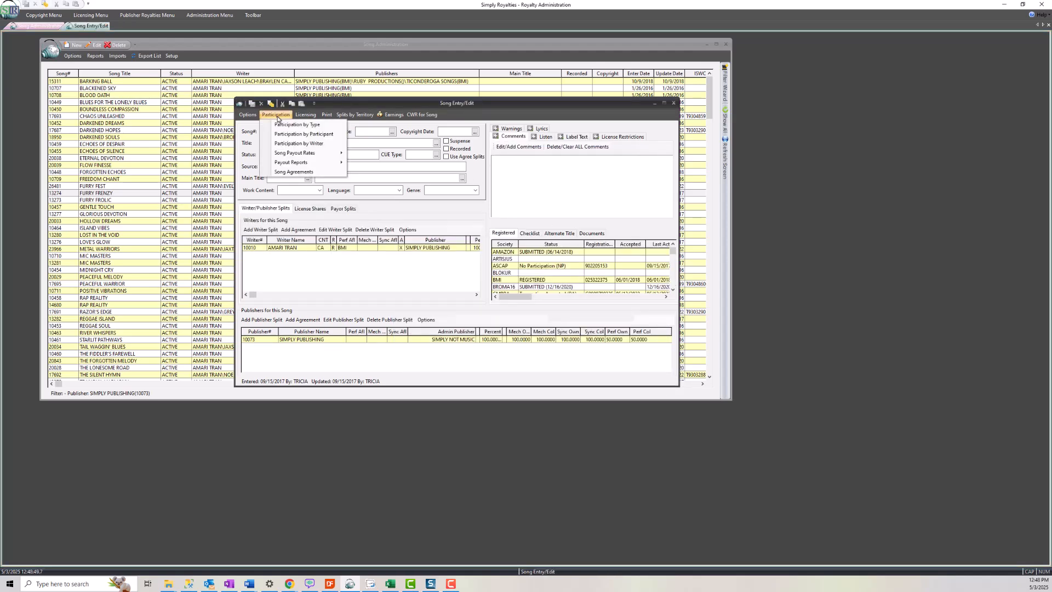
{"action": "mouse_move", "coordinate": [290, 165]}
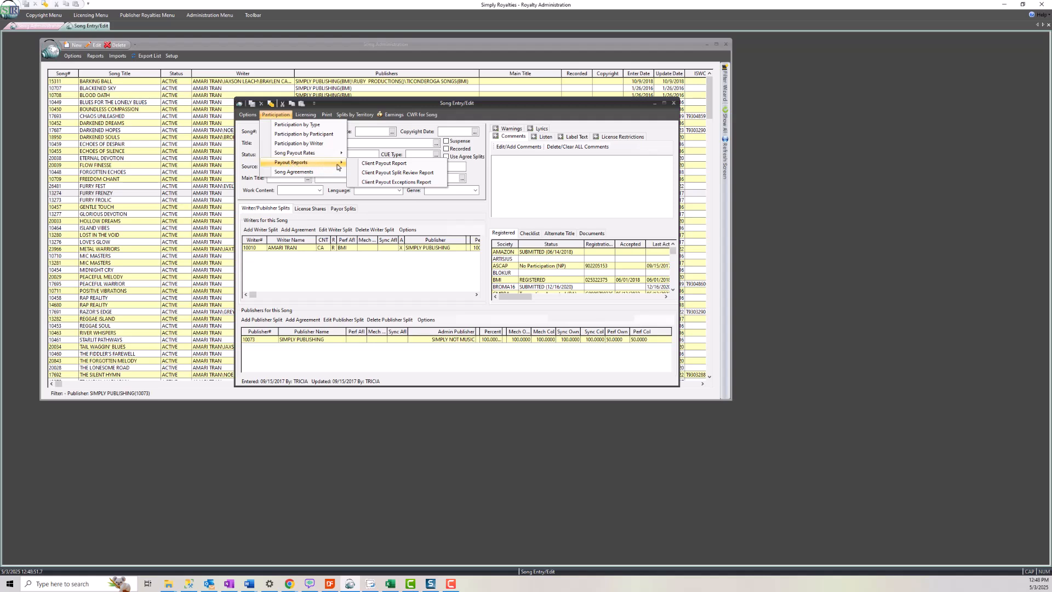
{"action": "left_click", "coordinate": [378, 166]}
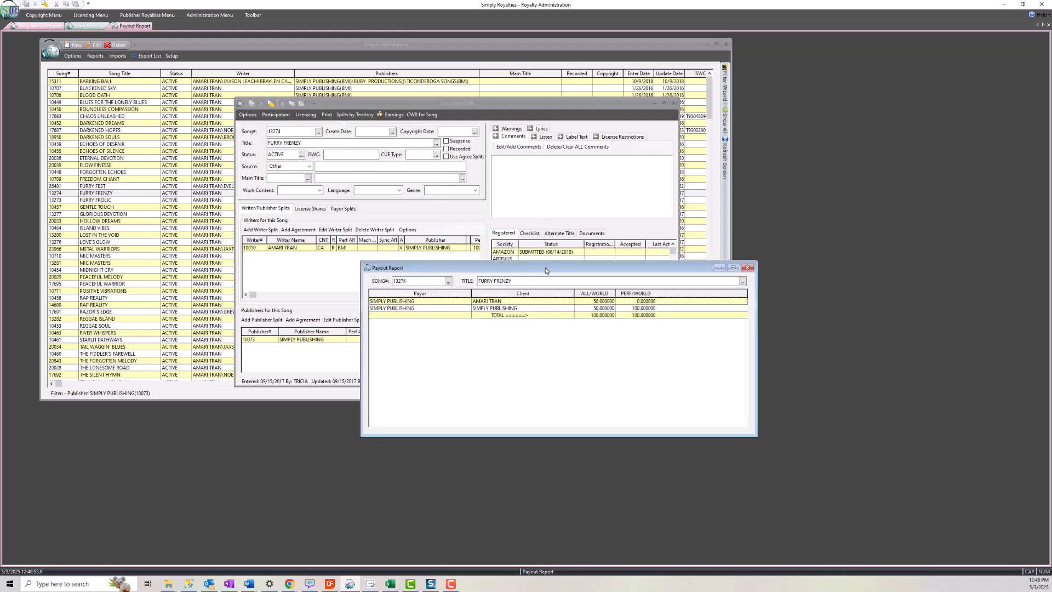
{"action": "left_click_drag", "start_coordinate": [545, 270], "coordinate": [527, 244]}
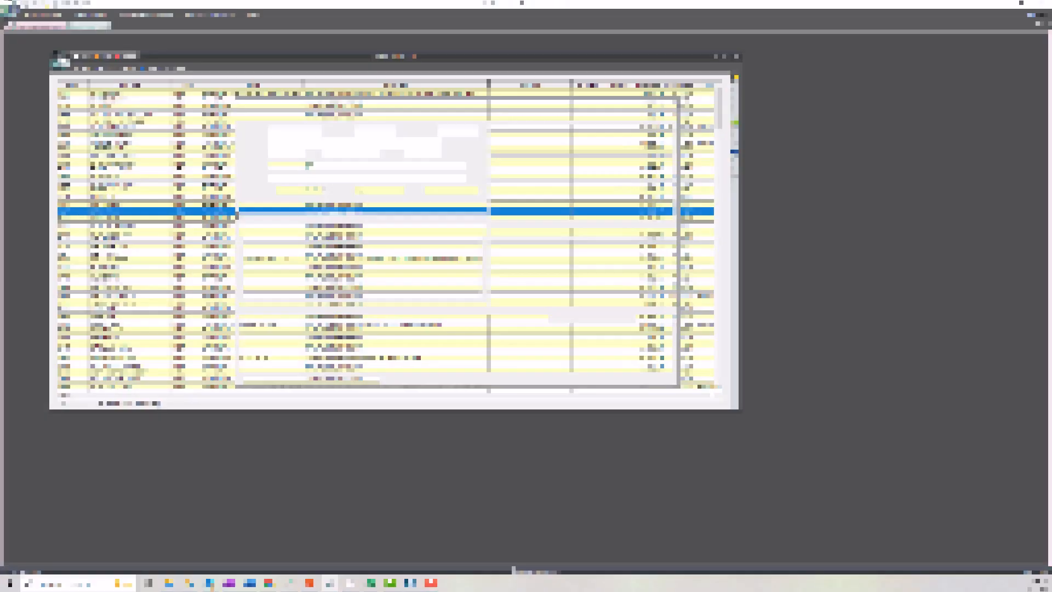
Open the song FURRY FROLIC and display its license shares across to the PERF COL% column.
{"action": "double_click", "coordinate": [237, 212]}
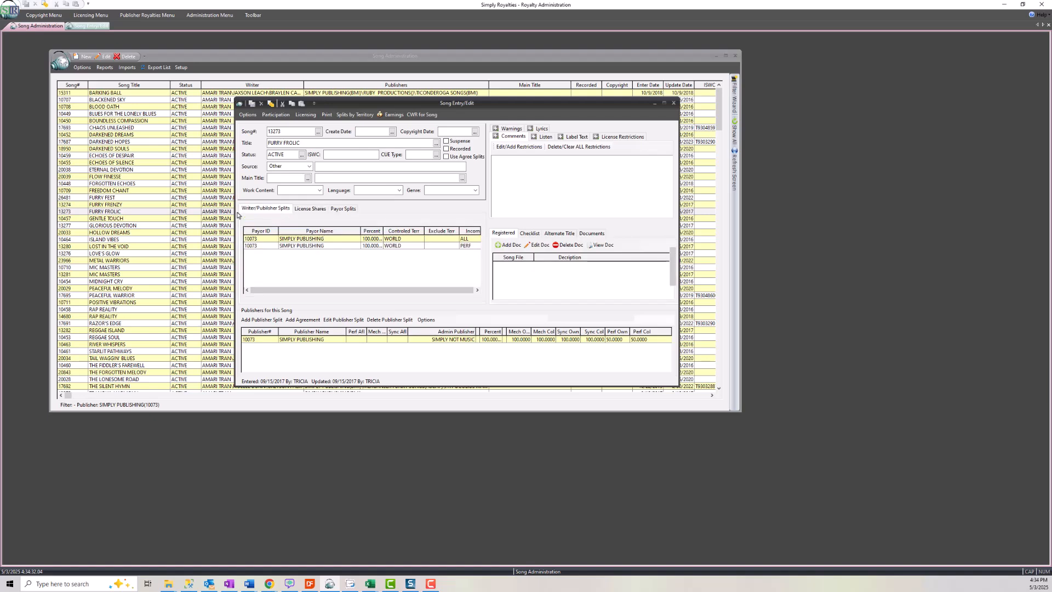
{"action": "left_click", "coordinate": [315, 210]}
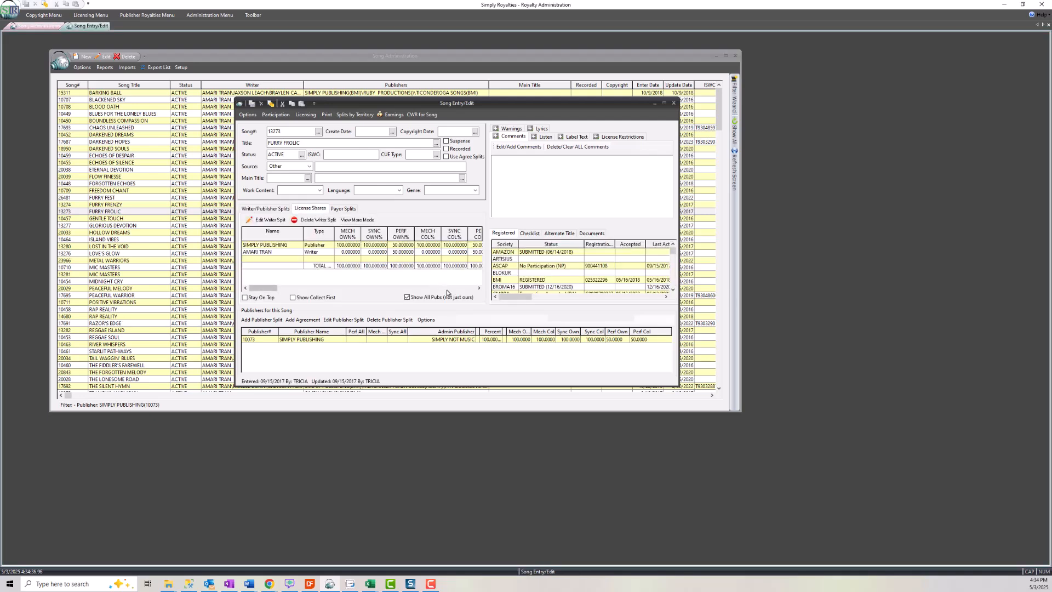
{"action": "left_click", "coordinate": [439, 287]}
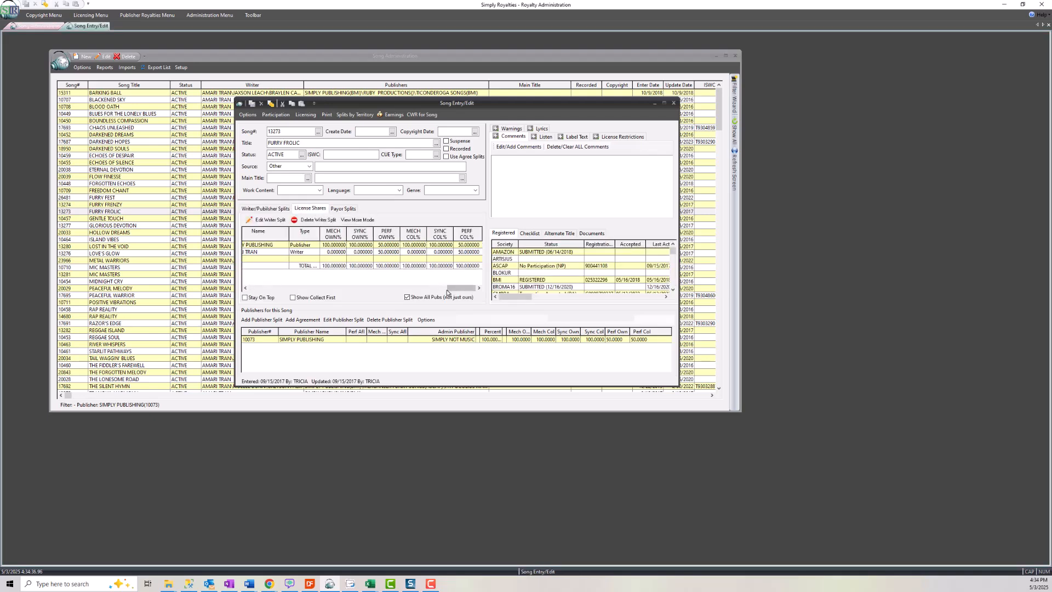
View the song's license shares in a larger window and examine the publisher, writer and total rows.
{"action": "left_click", "coordinate": [351, 220]}
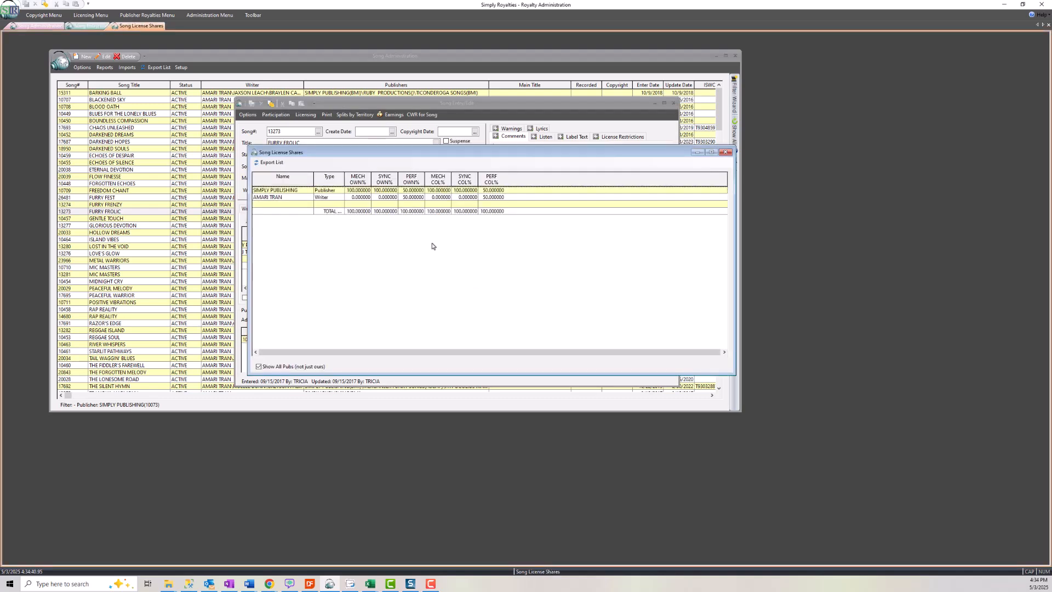
{"action": "left_click", "coordinate": [439, 192]}
{"action": "left_click", "coordinate": [440, 197]}
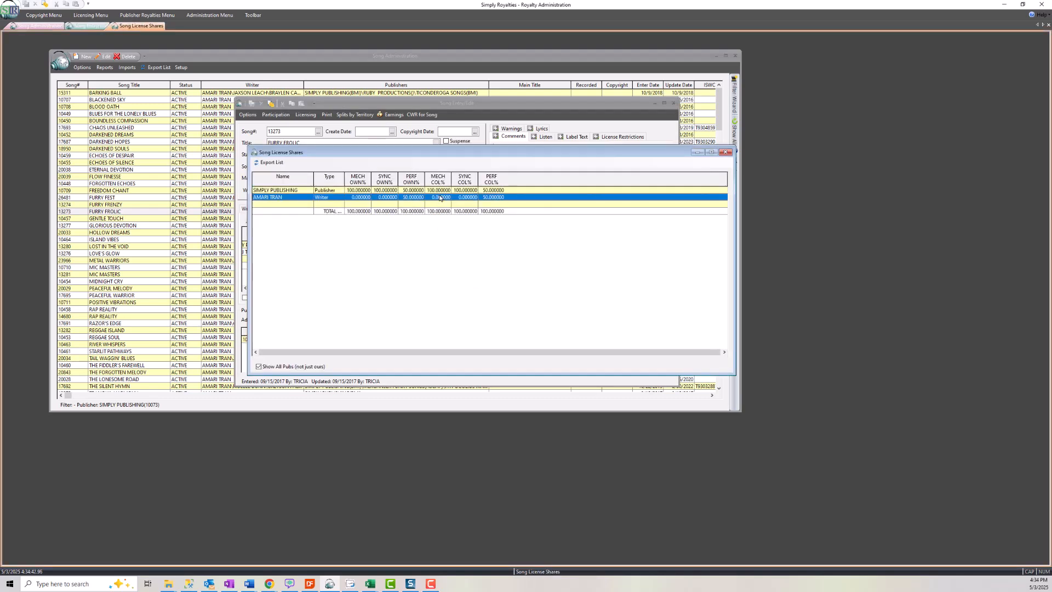
{"action": "left_click", "coordinate": [482, 212]}
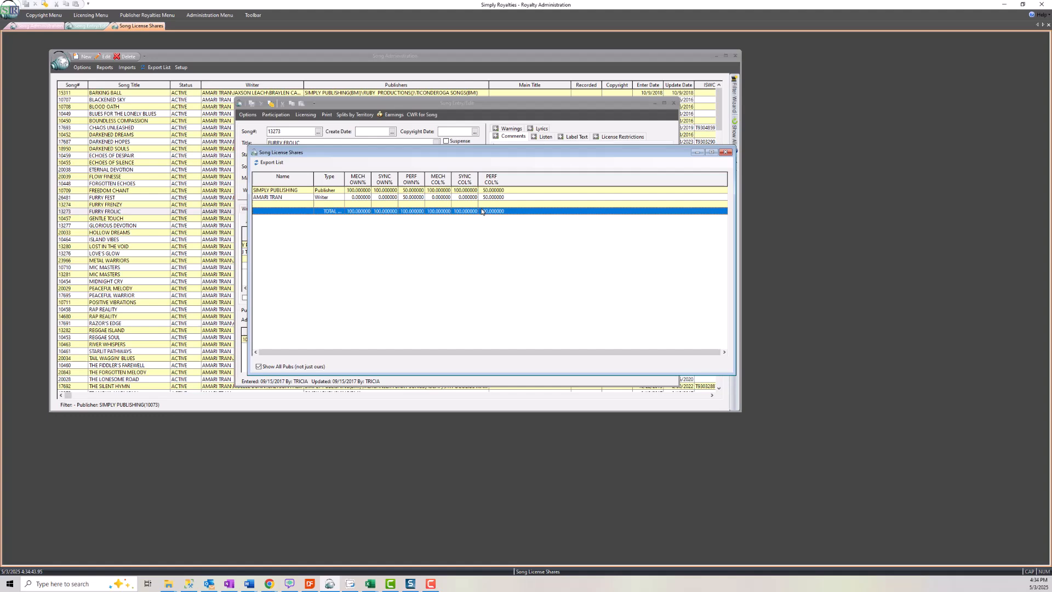
{"action": "left_click", "coordinate": [726, 152]}
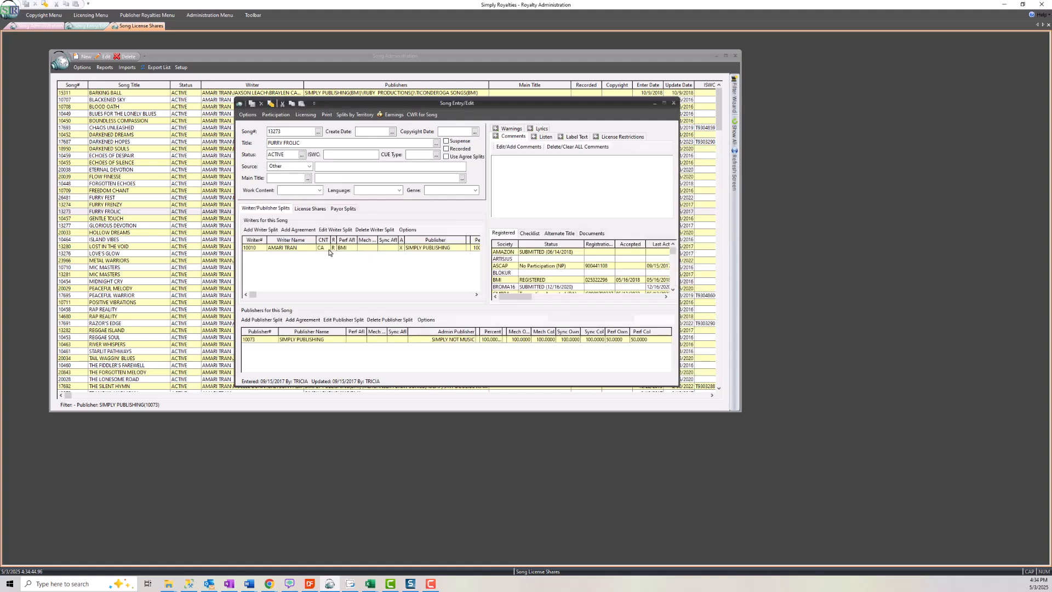
Open the writer's split record for FURRY FROLIC and check the Contribution and Renewal Rights options.
{"action": "left_click", "coordinate": [326, 249]}
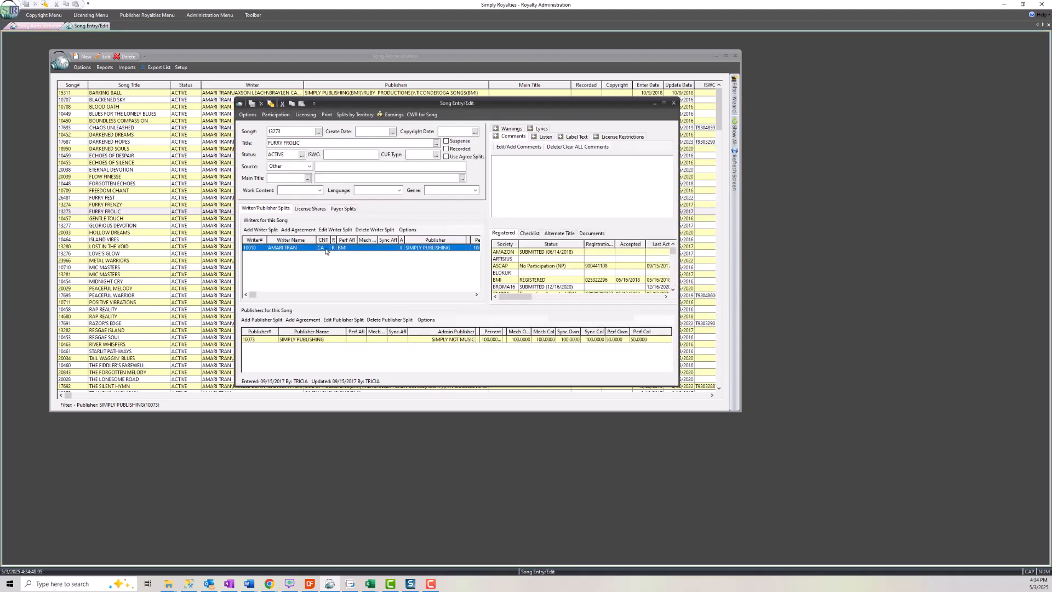
{"action": "double_click", "coordinate": [326, 250]}
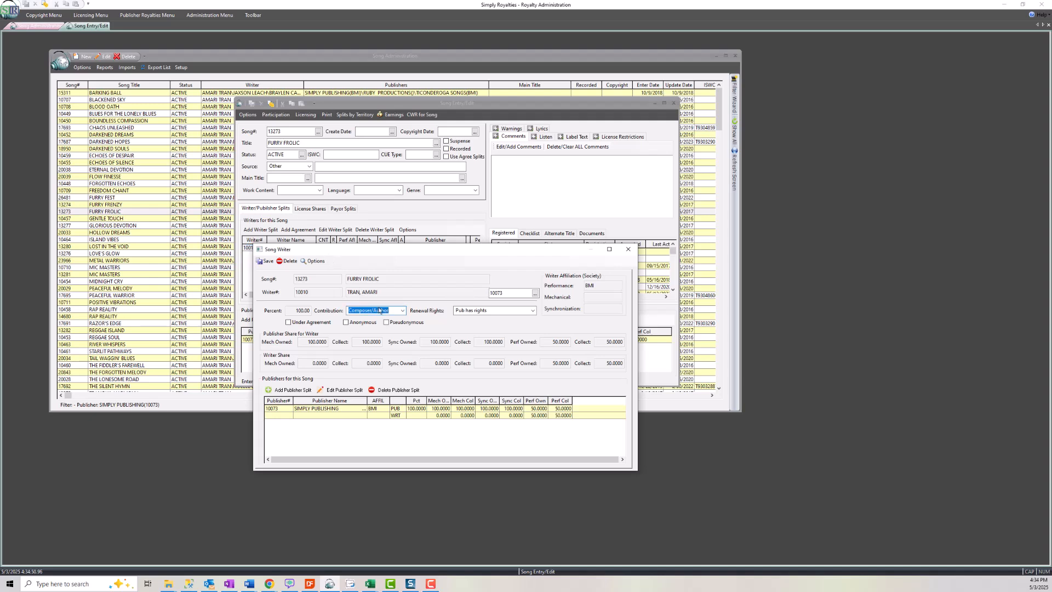
{"action": "left_click", "coordinate": [402, 312]}
{"action": "left_click", "coordinate": [402, 312]}
{"action": "left_click", "coordinate": [535, 317]}
{"action": "left_click", "coordinate": [534, 315]}
{"action": "left_click", "coordinate": [534, 315]}
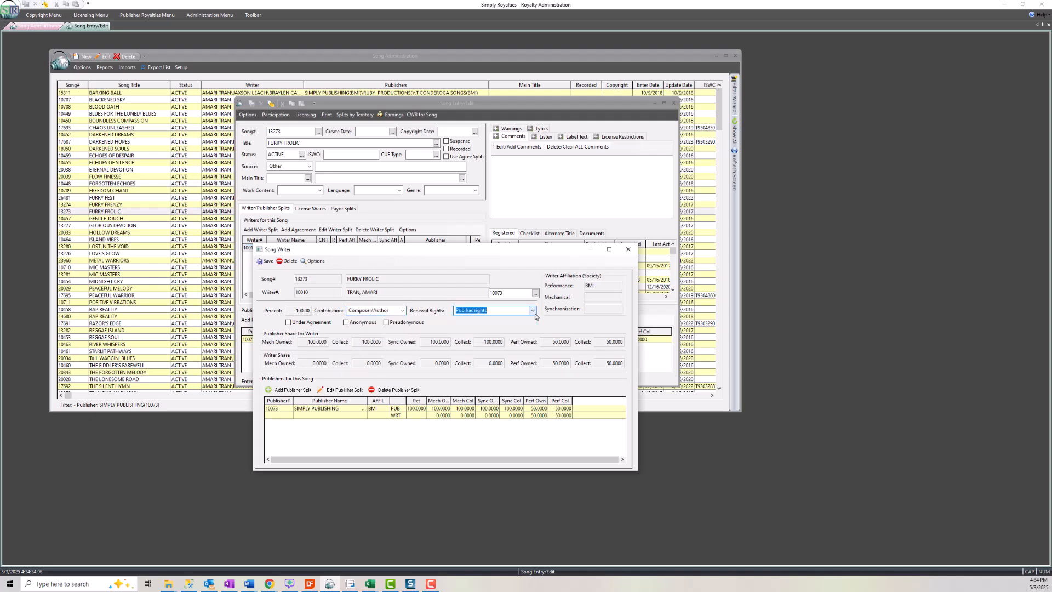
Inspect the SIMPLY PUBLISHING split details within the writer record, closing both records when finished.
{"action": "left_click", "coordinate": [516, 410]}
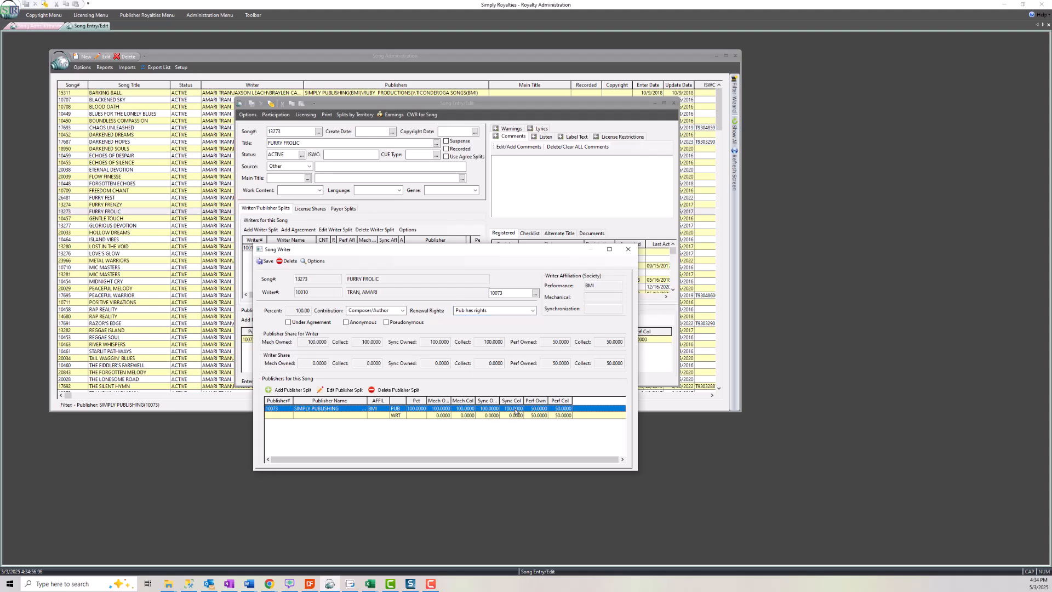
{"action": "double_click", "coordinate": [517, 412]}
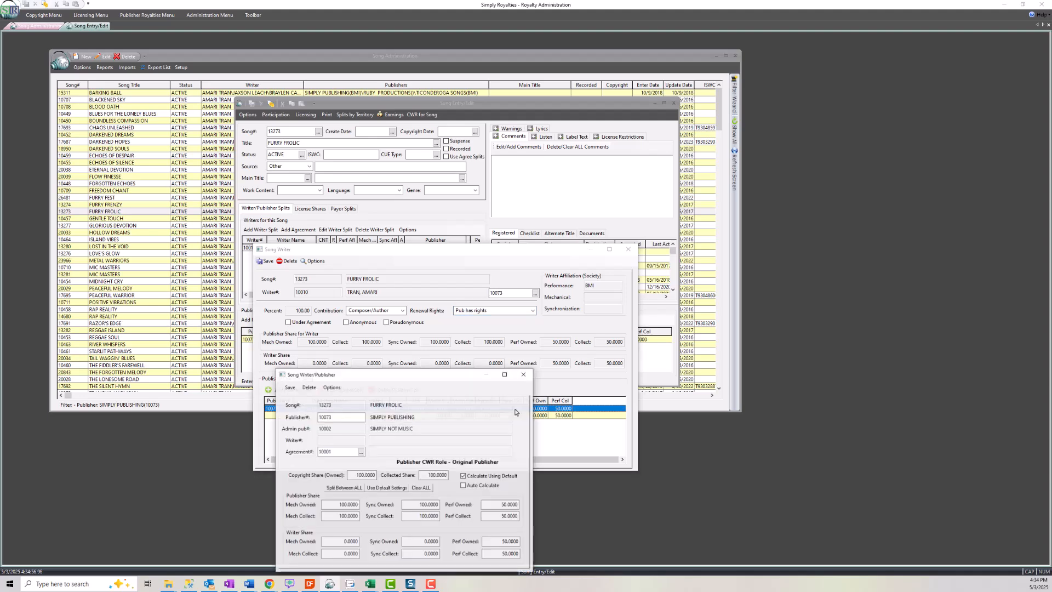
{"action": "left_click", "coordinate": [525, 376]}
{"action": "left_click", "coordinate": [629, 250]}
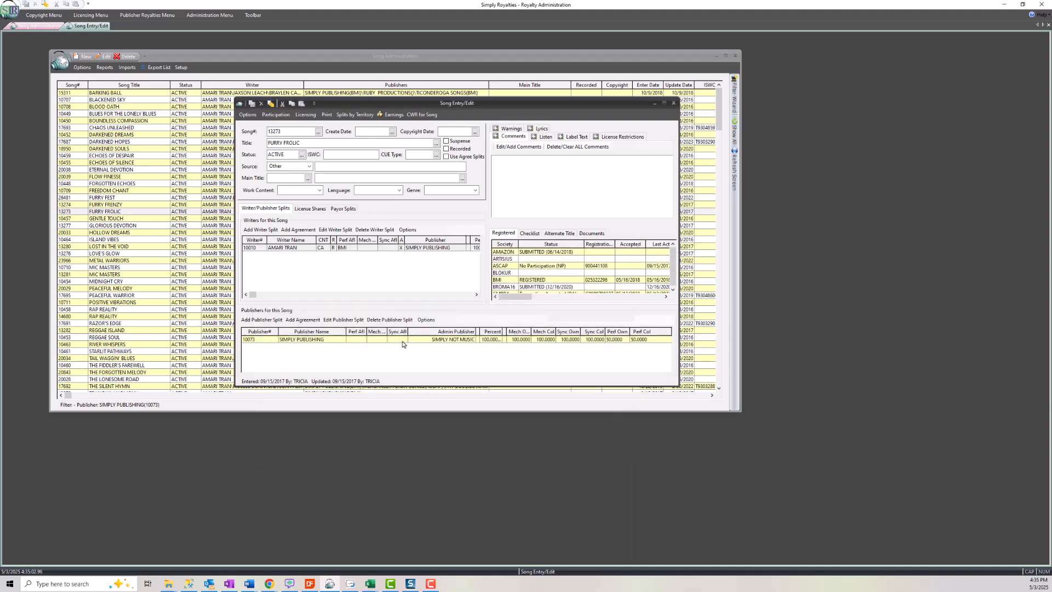
Open the song's SIMPLY PUBLISHING publisher split and review the share details of its linked writer.
{"action": "left_click", "coordinate": [402, 342]}
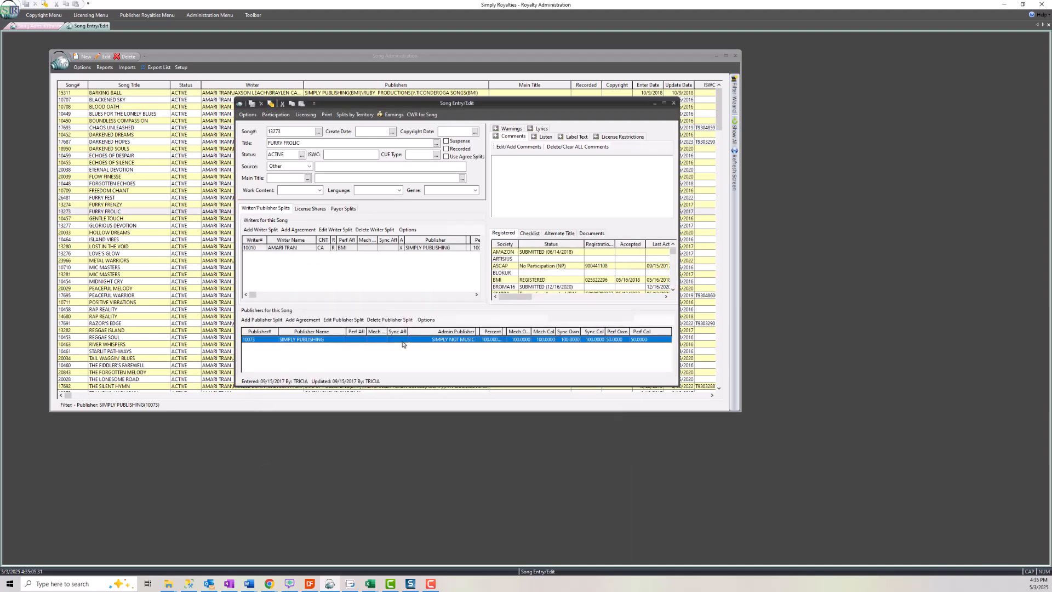
{"action": "double_click", "coordinate": [441, 341]}
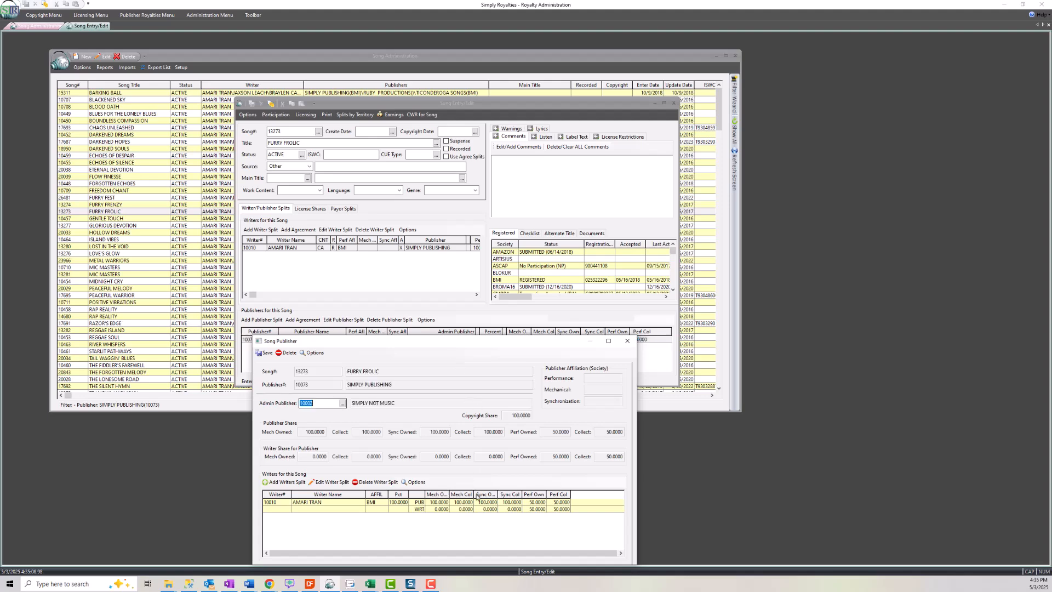
{"action": "double_click", "coordinate": [483, 504]}
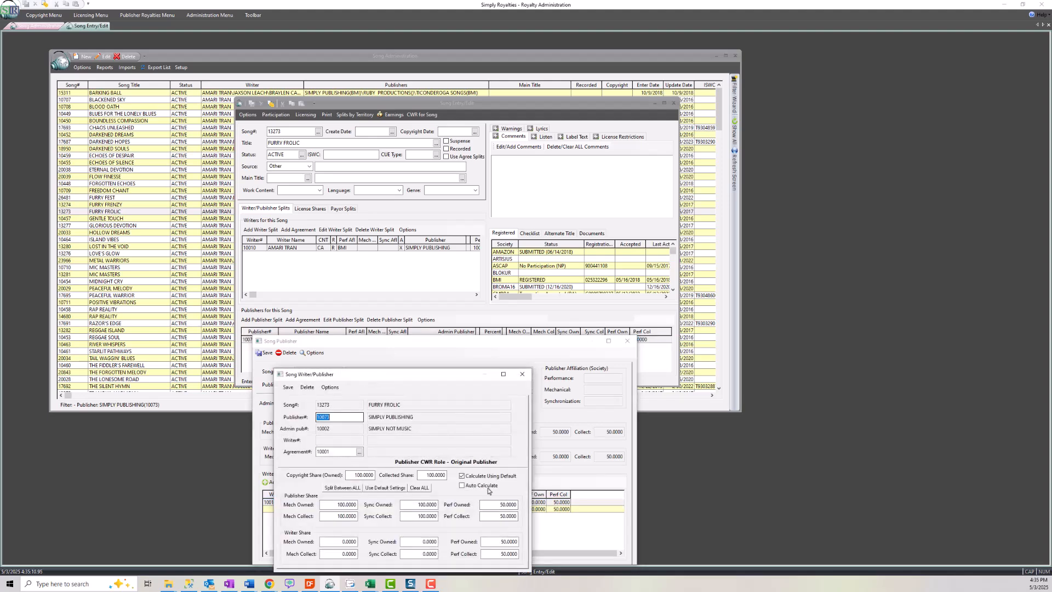
{"action": "left_click_drag", "start_coordinate": [553, 372], "coordinate": [553, 372]}
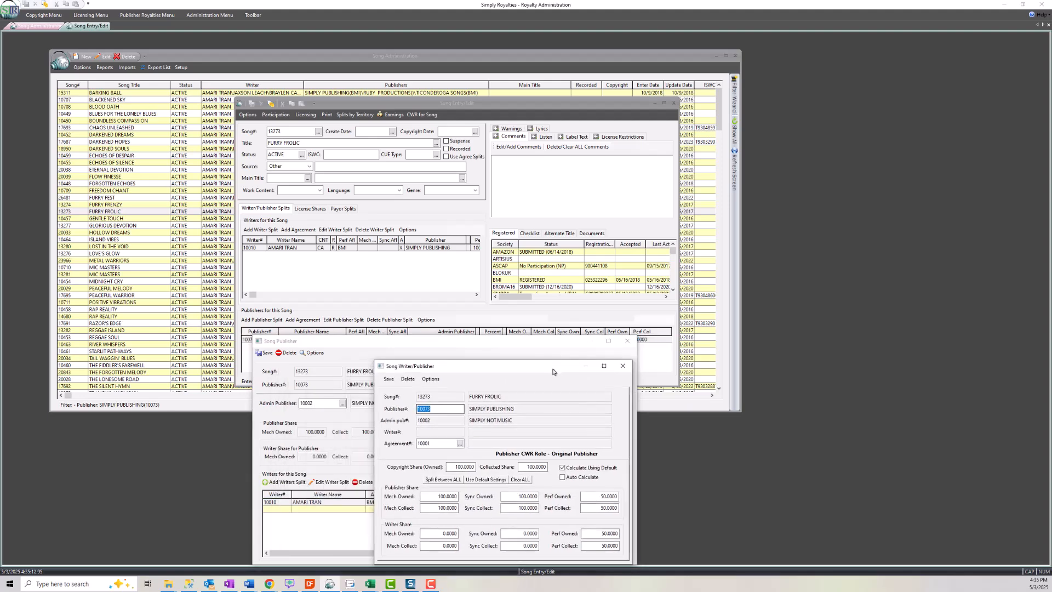
{"action": "left_click", "coordinate": [622, 365]}
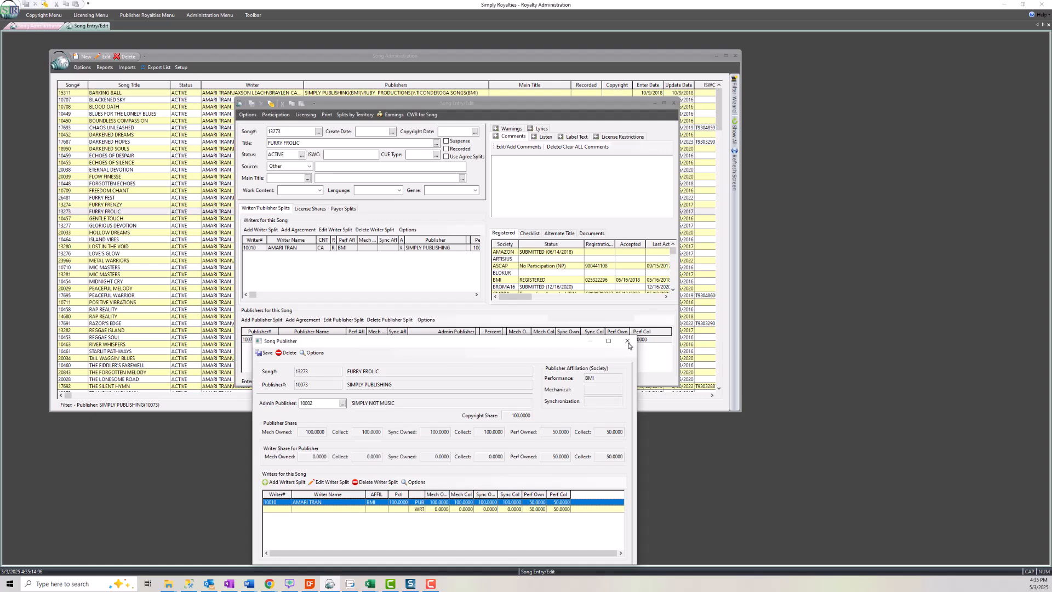
{"action": "left_click", "coordinate": [628, 342]}
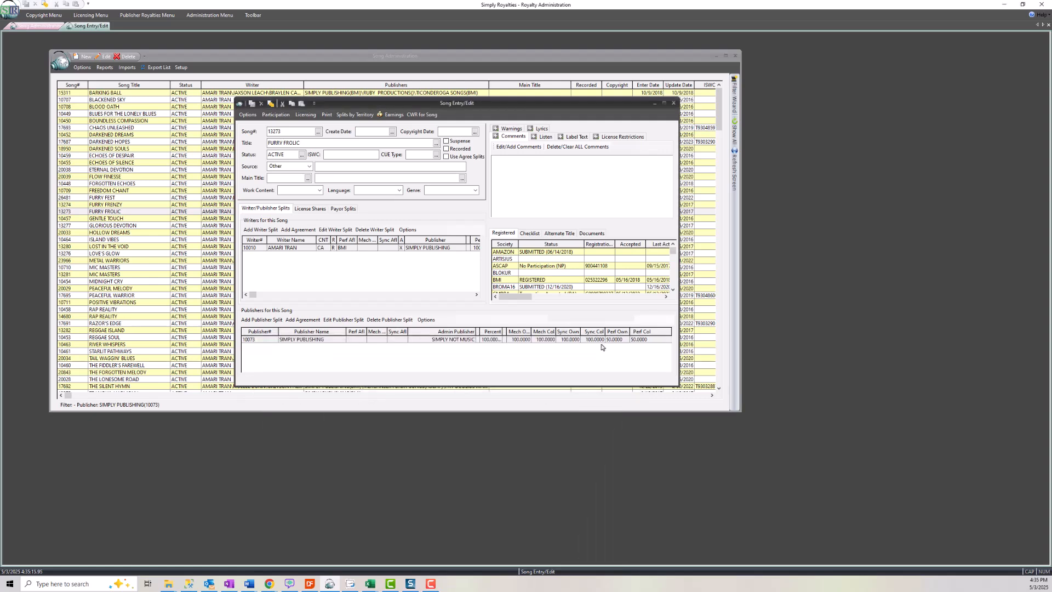
Open the full publisher record from the song's SIMPLY PUBLISHING row, then close it.
{"action": "left_click", "coordinate": [429, 340]}
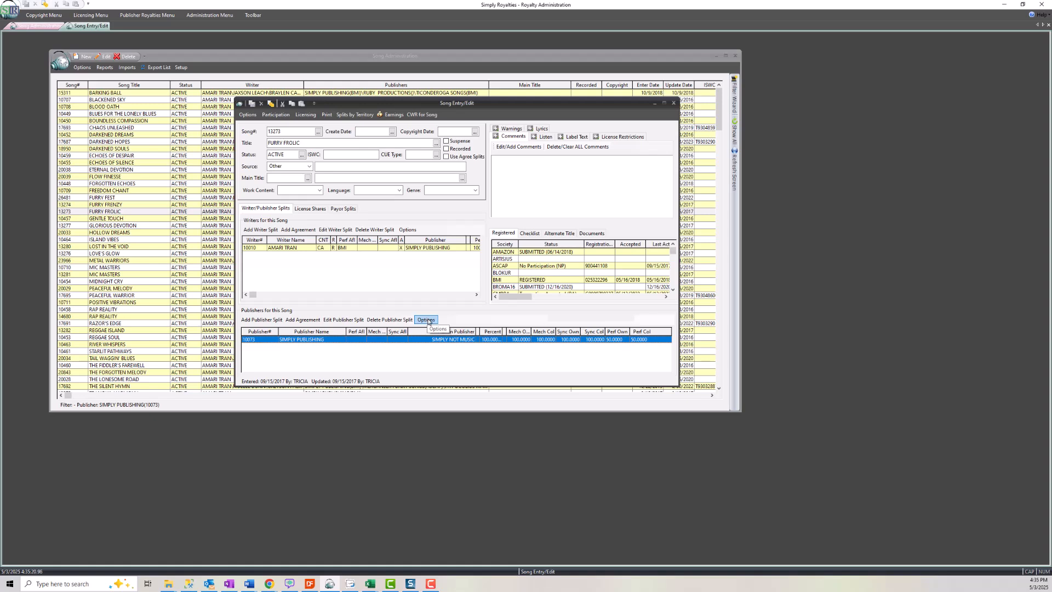
{"action": "double_click", "coordinate": [576, 340]}
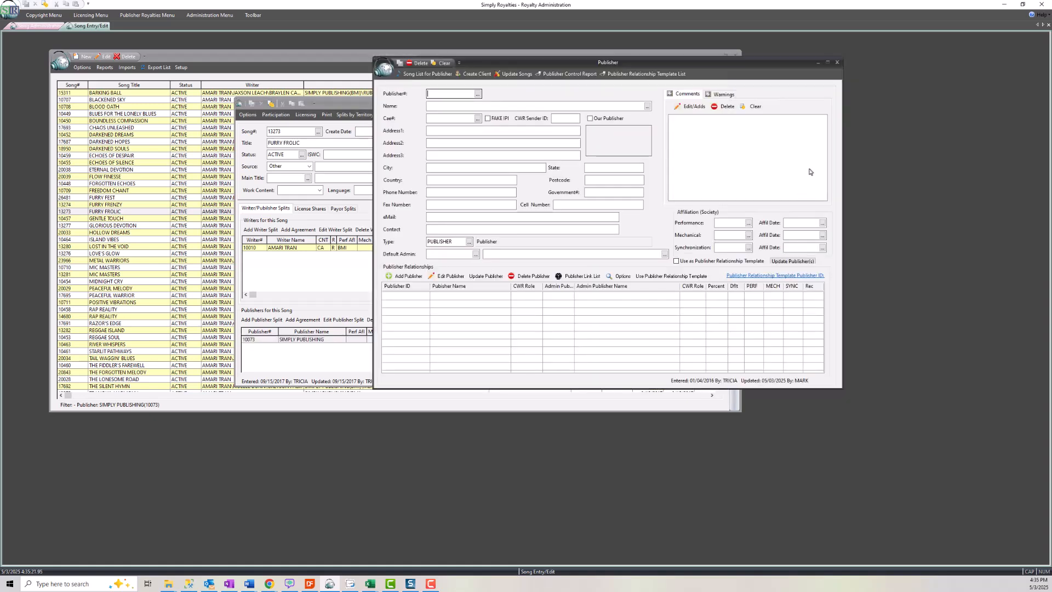
{"action": "left_click", "coordinate": [838, 63]}
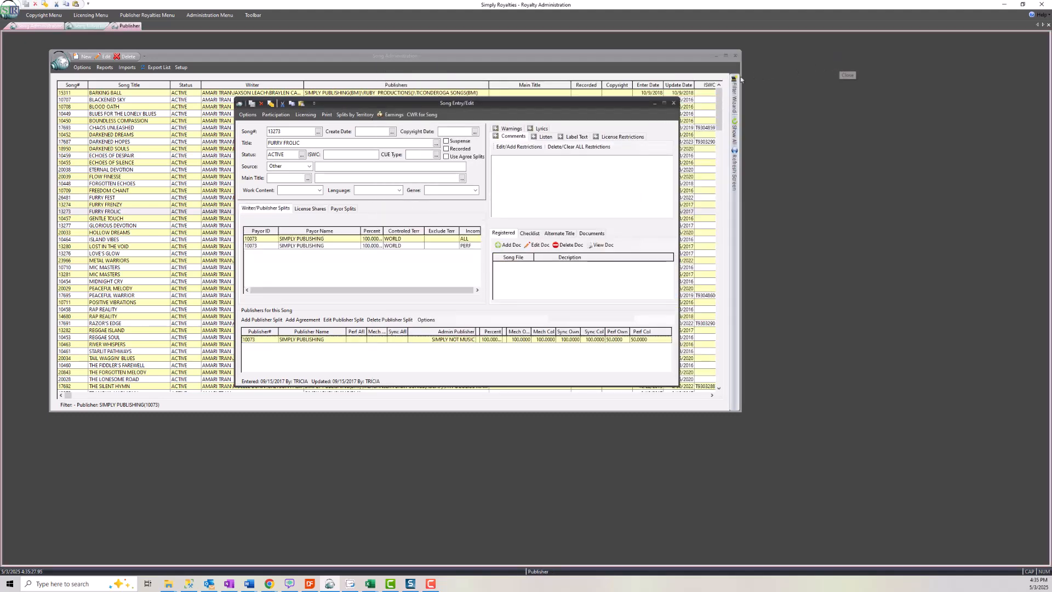
{"action": "left_click", "coordinate": [674, 60]}
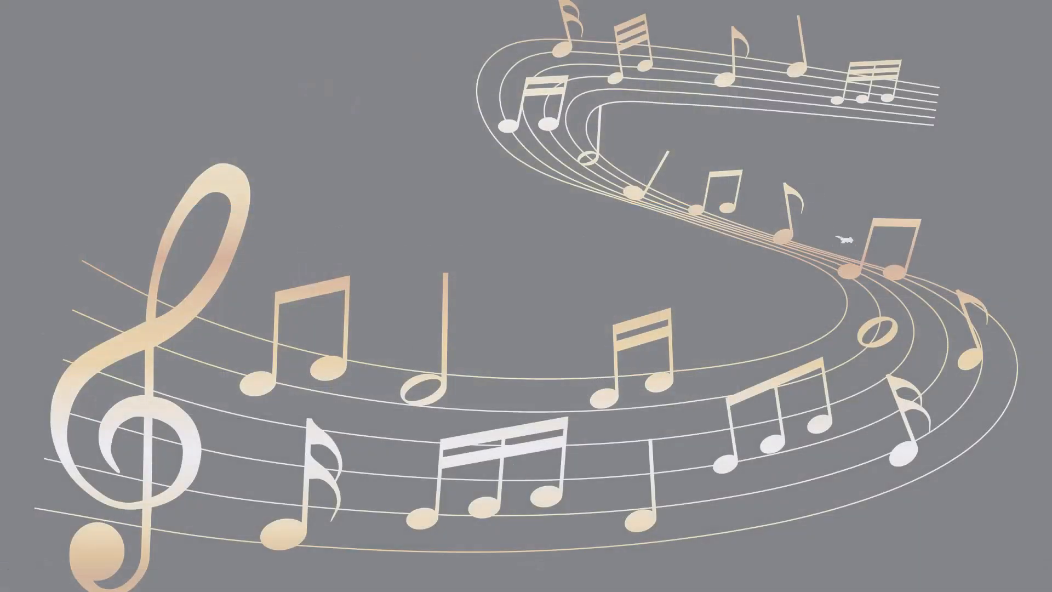
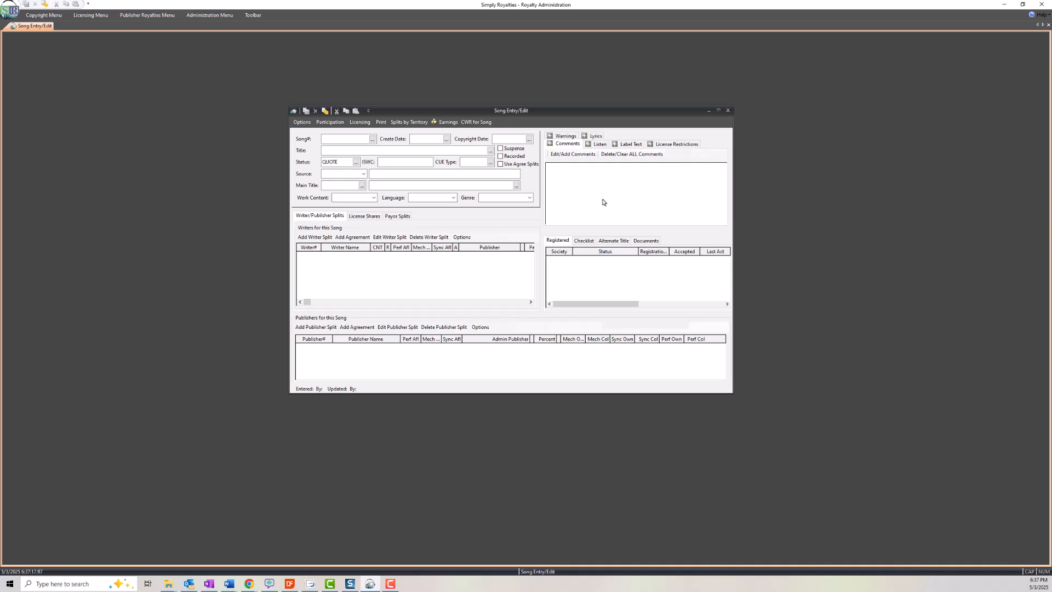
Create a song titled ": I AM A LOST DOG THAT WAS FOUND" with status ACTIVE and save the record.
{"action": "left_click", "coordinate": [357, 150]}
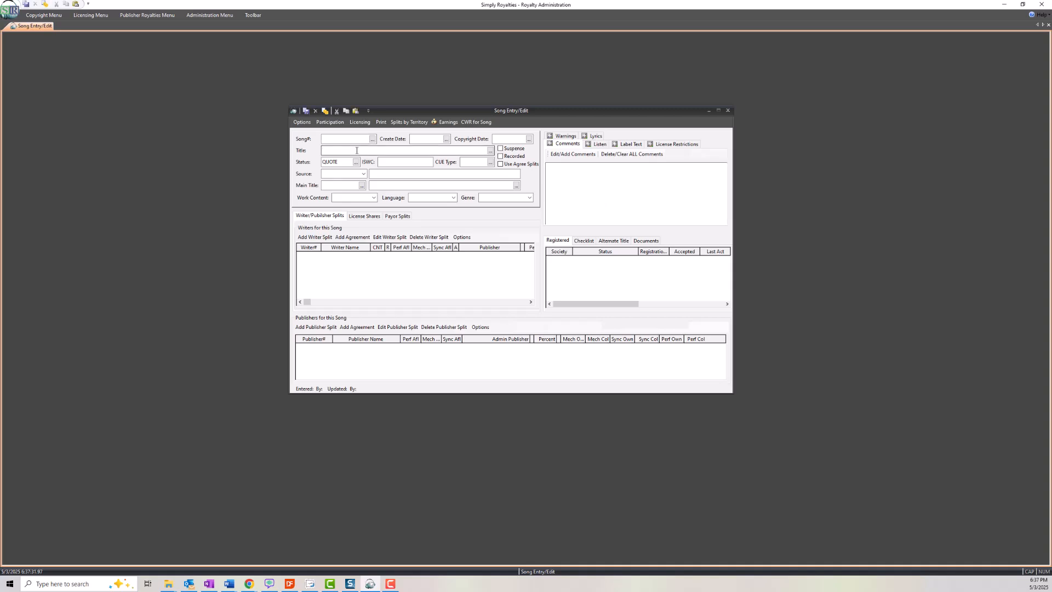
{"action": "type", "text": ": I AM A LOST DOG THAT WAS FOUND"}
{"action": "left_click", "coordinate": [356, 162]}
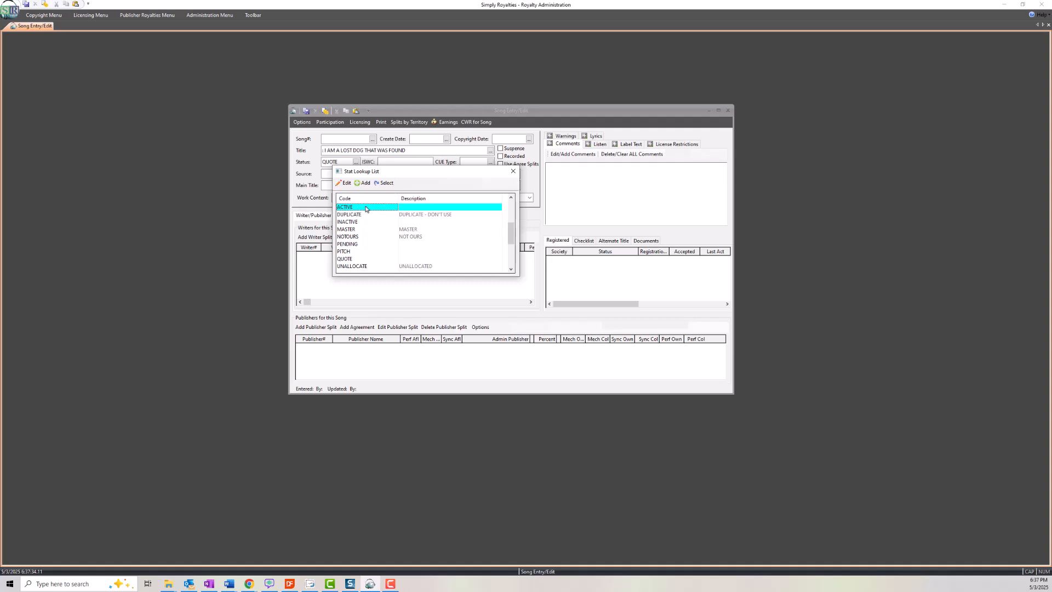
{"action": "left_click", "coordinate": [383, 183]}
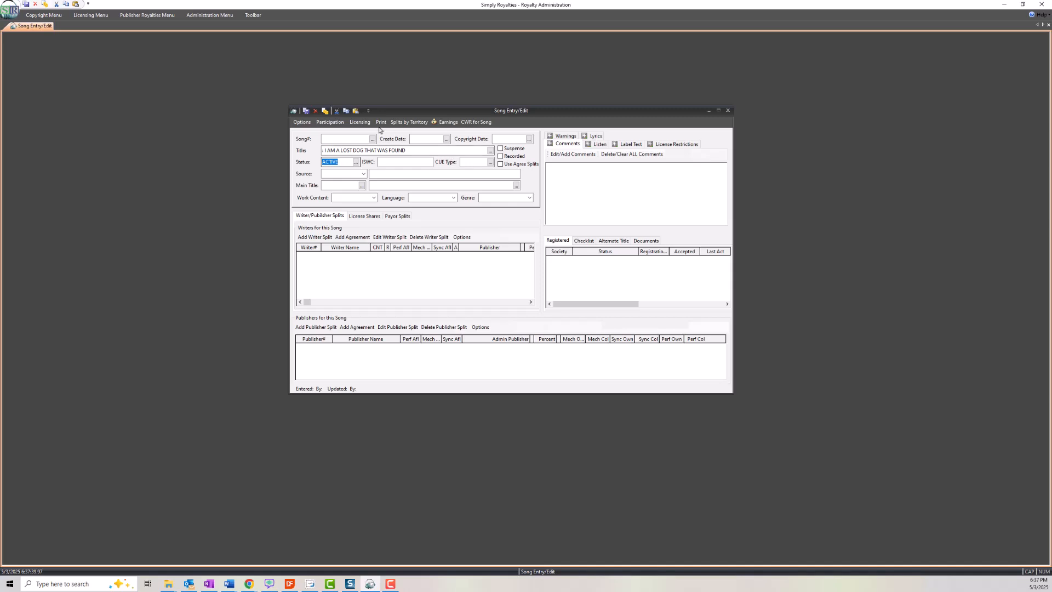
{"action": "left_click", "coordinate": [306, 111]}
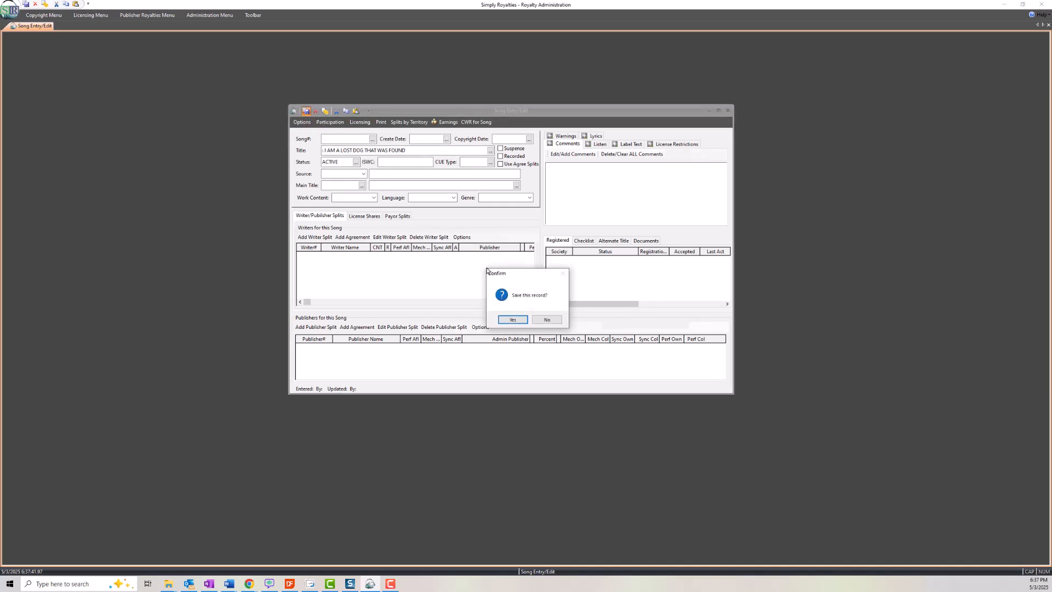
{"action": "left_click", "coordinate": [513, 319]}
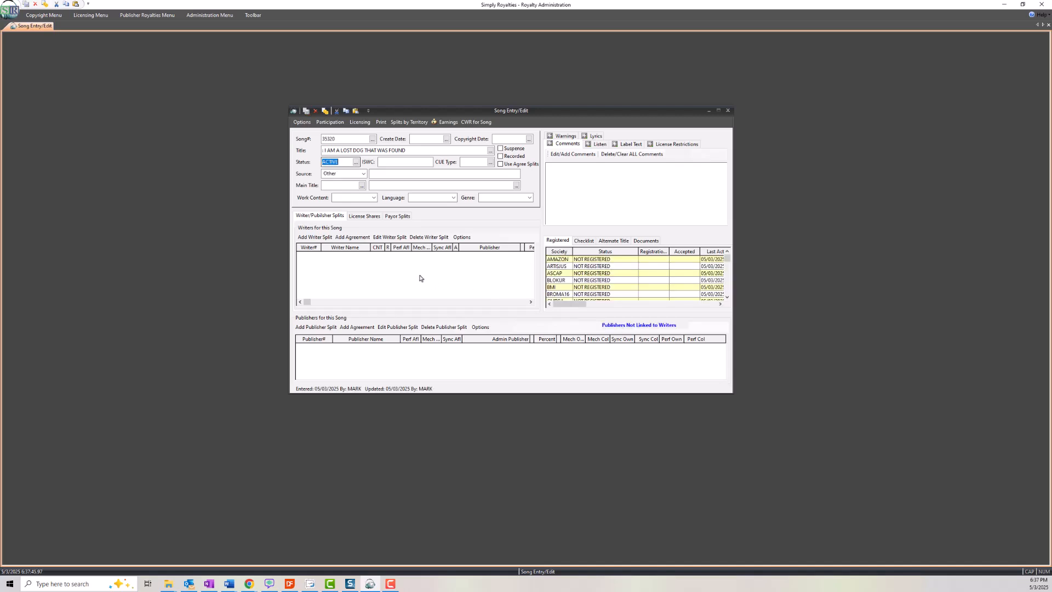
Add the Full Catalog agreement beginning 11/01/2015 to the song at 33.33 percent, saving the split and closing its writer record.
{"action": "left_click", "coordinate": [353, 237]}
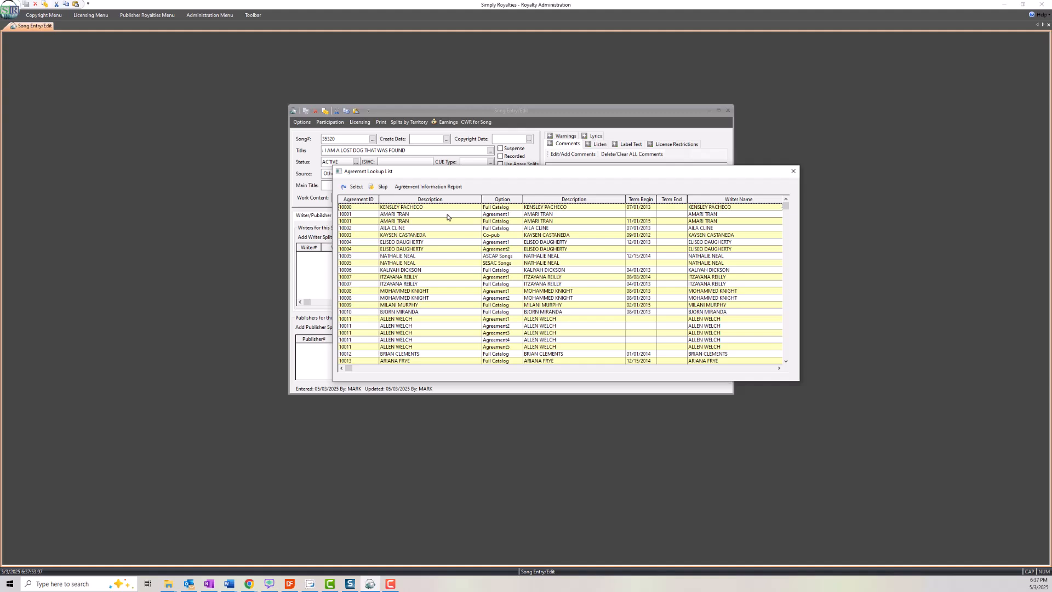
{"action": "left_click", "coordinate": [417, 216]}
{"action": "left_click", "coordinate": [421, 218]}
{"action": "left_click", "coordinate": [422, 215]}
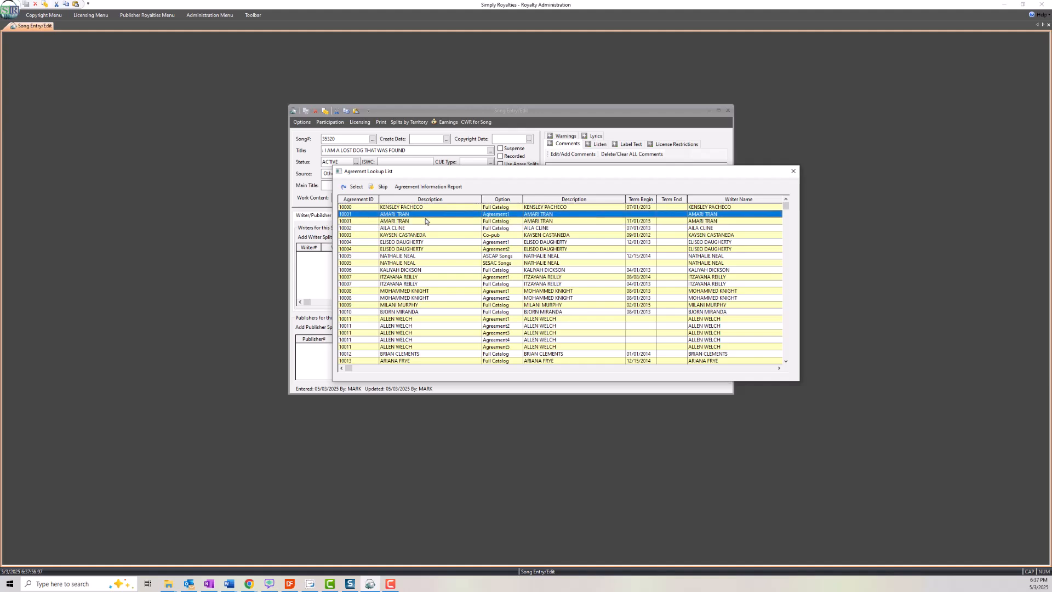
{"action": "left_click", "coordinate": [425, 221]}
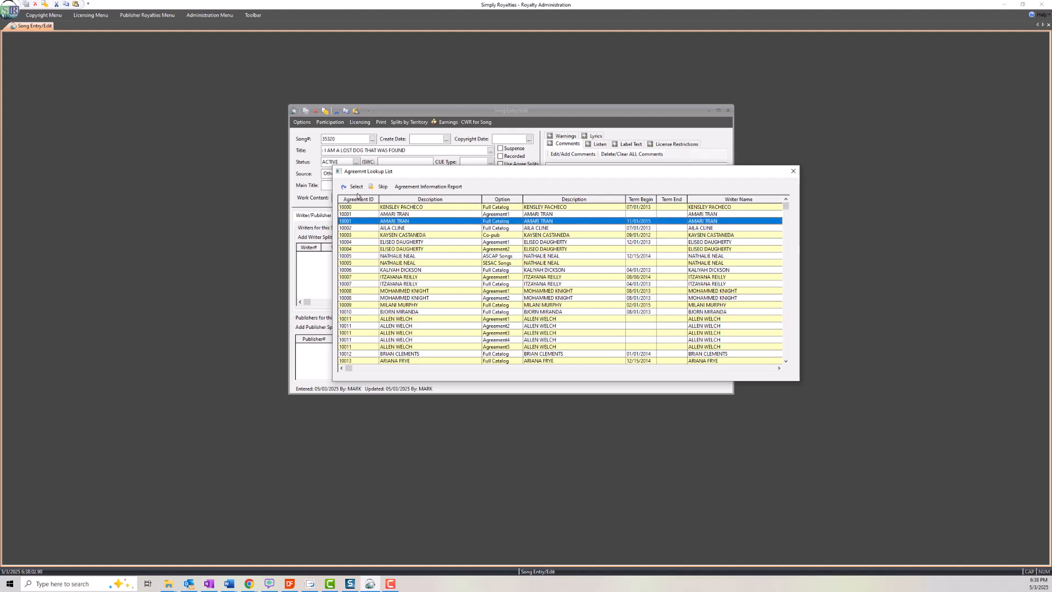
{"action": "left_click", "coordinate": [354, 187]}
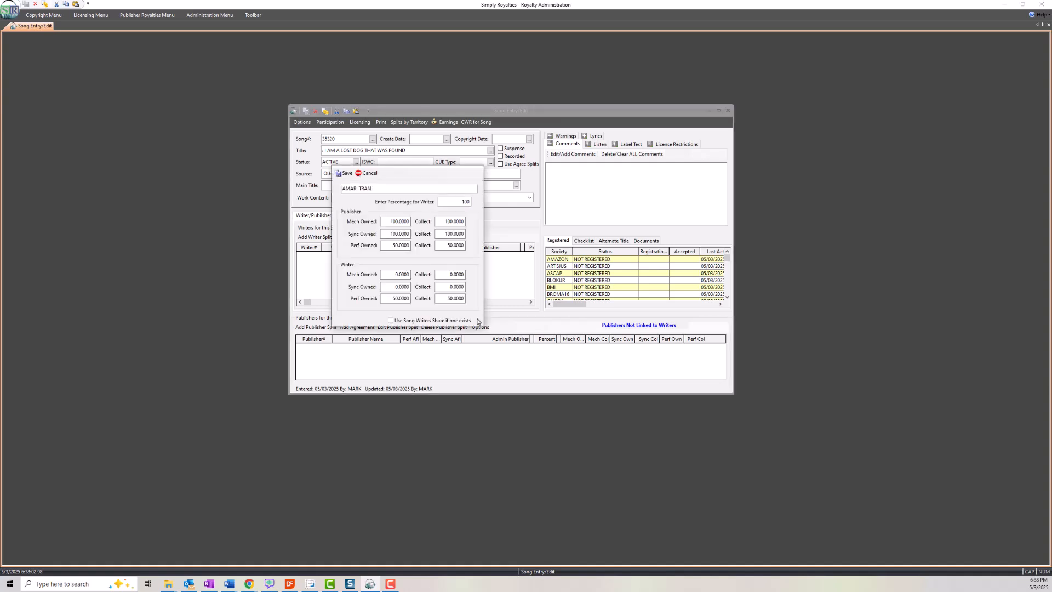
{"action": "type", "text": "33.33"}
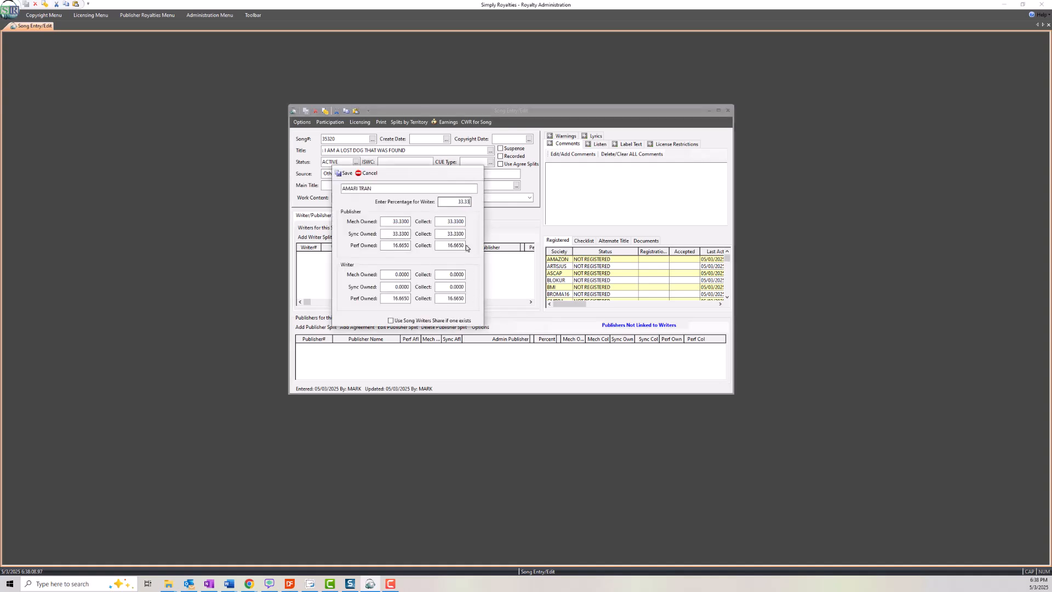
{"action": "left_click", "coordinate": [344, 174]}
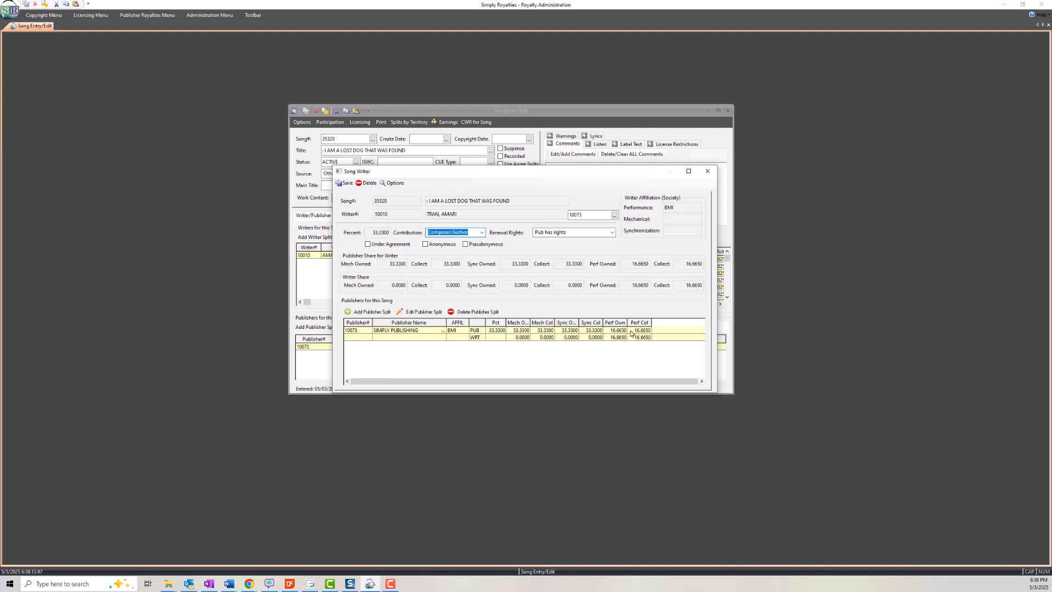
{"action": "left_click", "coordinate": [708, 171]}
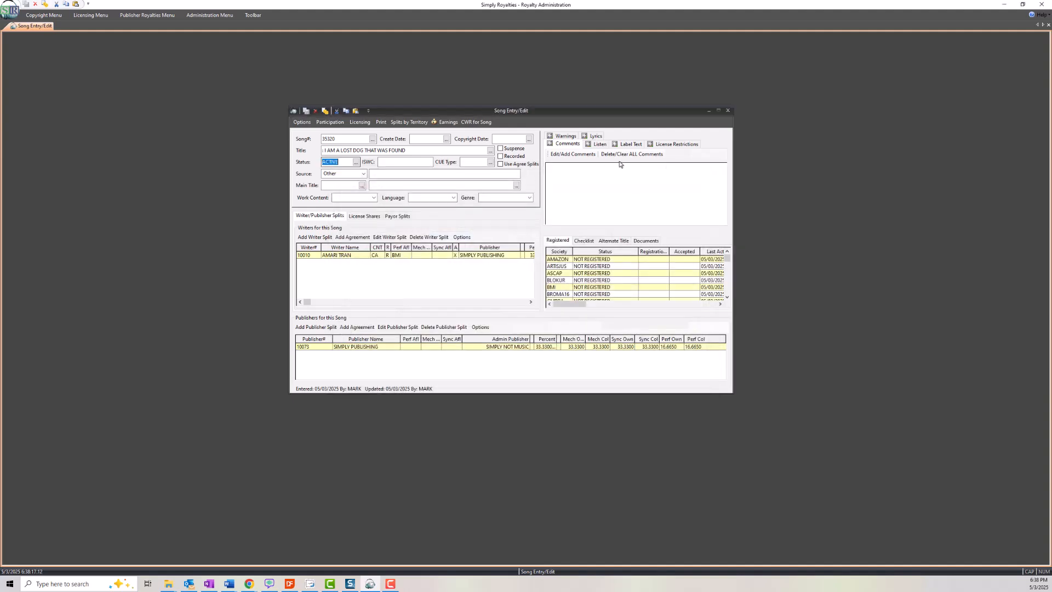
View the Client Payout Report for the song with its first writer agreement, closing the report when done.
{"action": "left_click", "coordinate": [331, 122]}
{"action": "mouse_move", "coordinate": [355, 174]}
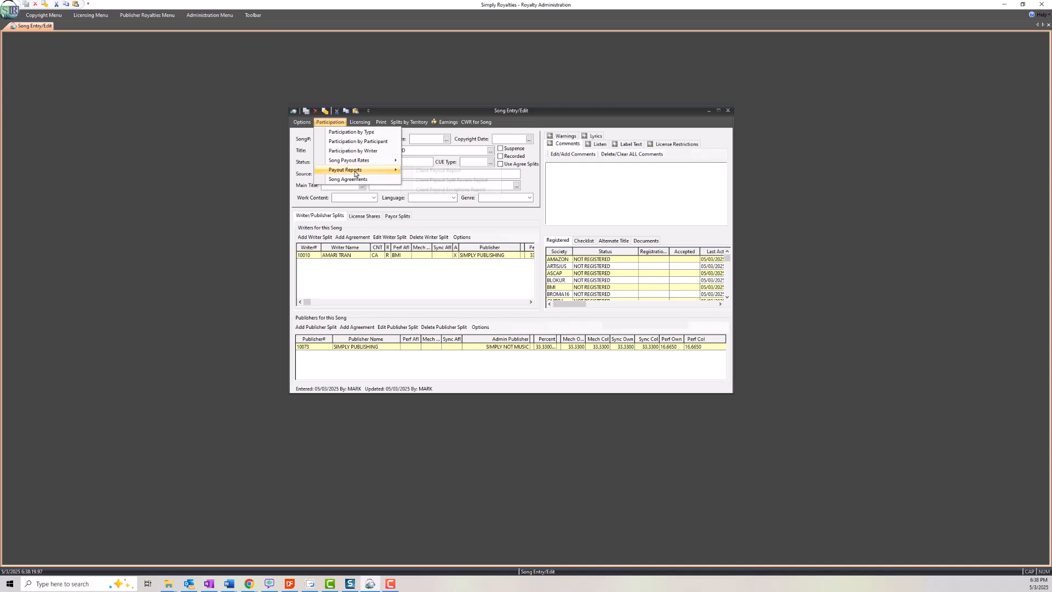
{"action": "left_click", "coordinate": [437, 171]}
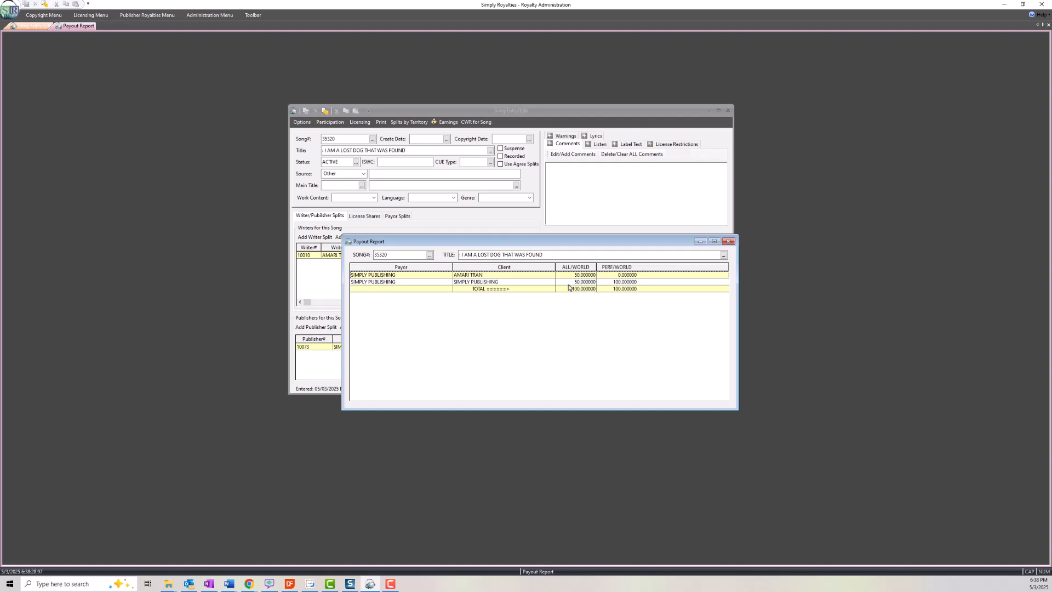
{"action": "left_click", "coordinate": [729, 242]}
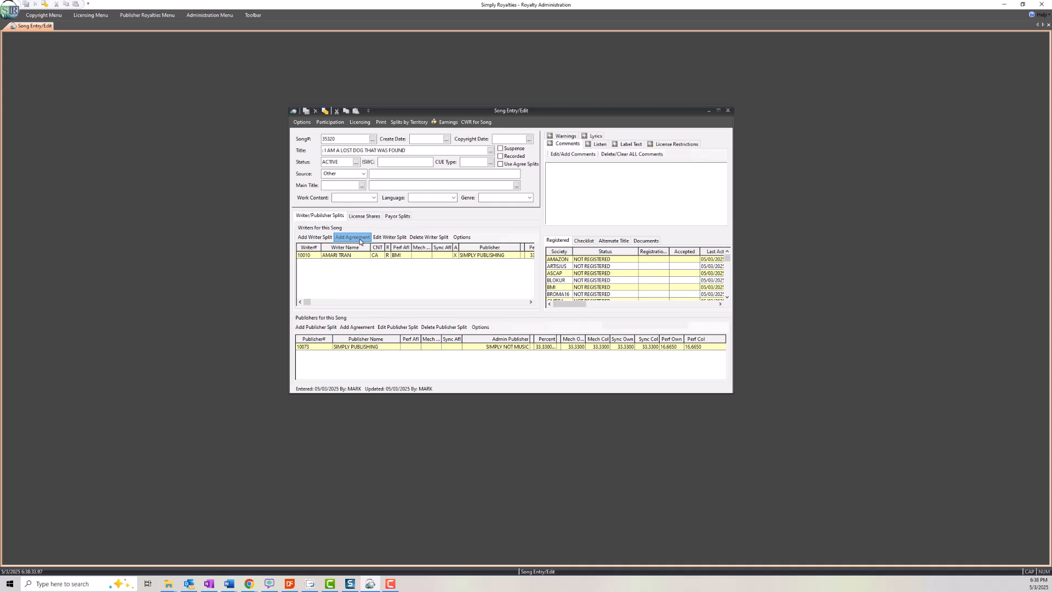
Add a second writer agreement, published by RUBY PRODUCTIONS, to the song at 33.33 percent and close its writer record.
{"action": "left_click", "coordinate": [360, 242]}
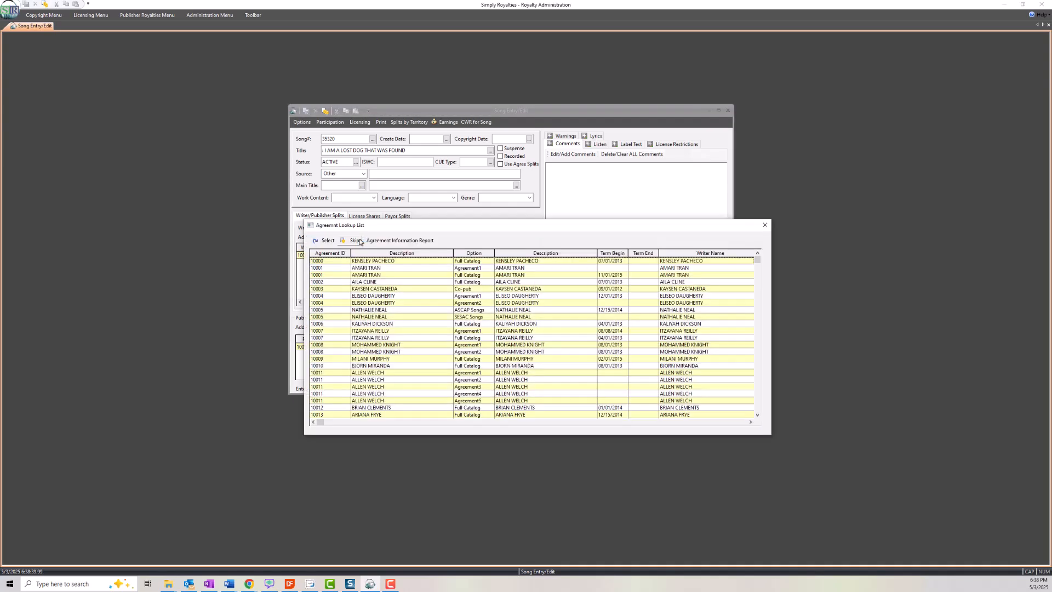
{"action": "double_click", "coordinate": [450, 382]}
{"action": "key", "text": "Escape"}
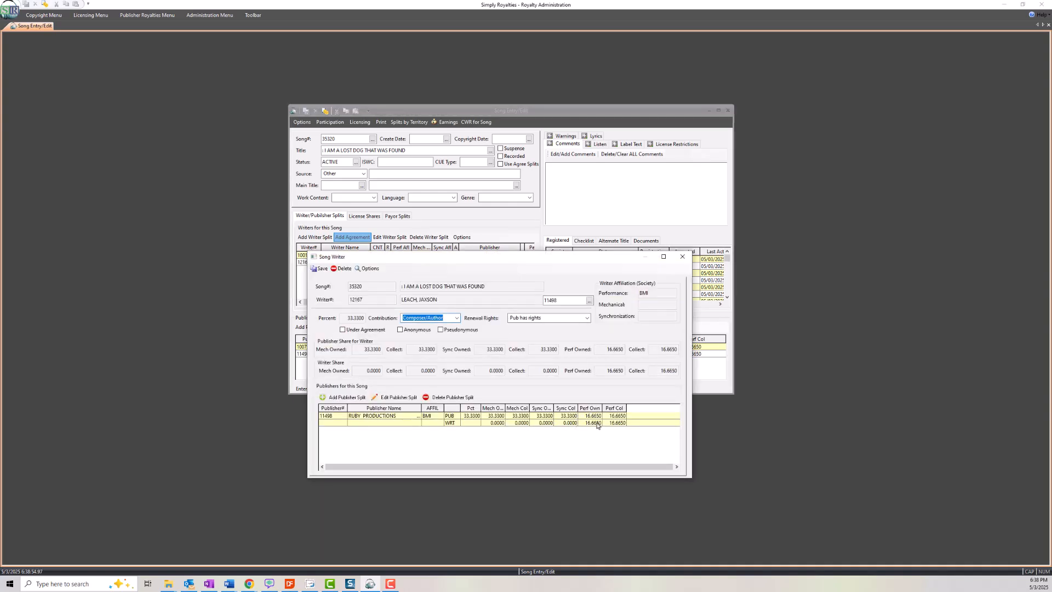
{"action": "left_click", "coordinate": [683, 256]}
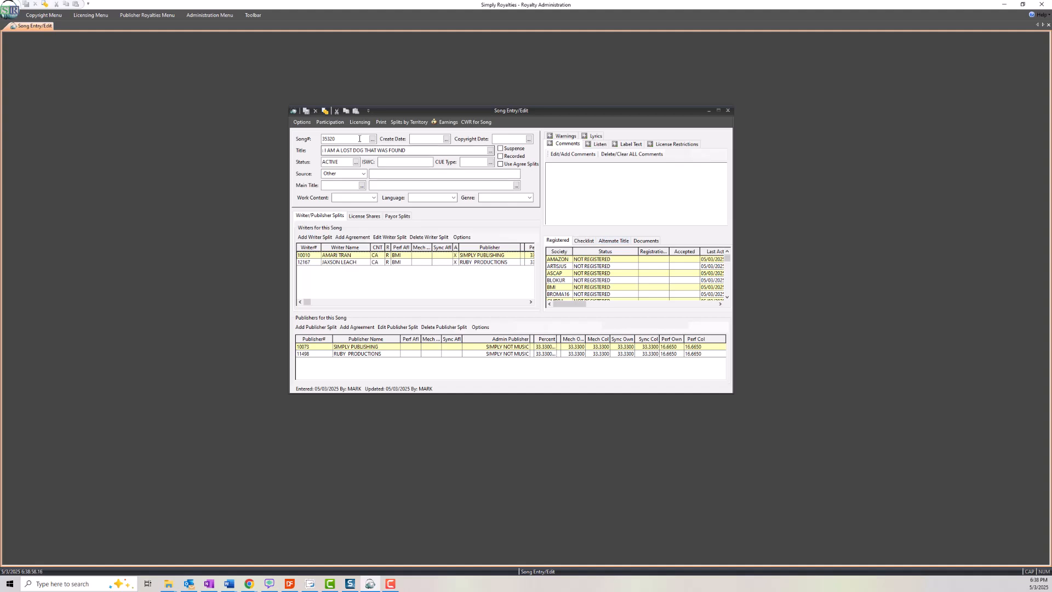
Check the song's Client Payout Report for both agreement writers and their publishers, closing it when finished.
{"action": "left_click", "coordinate": [331, 123]}
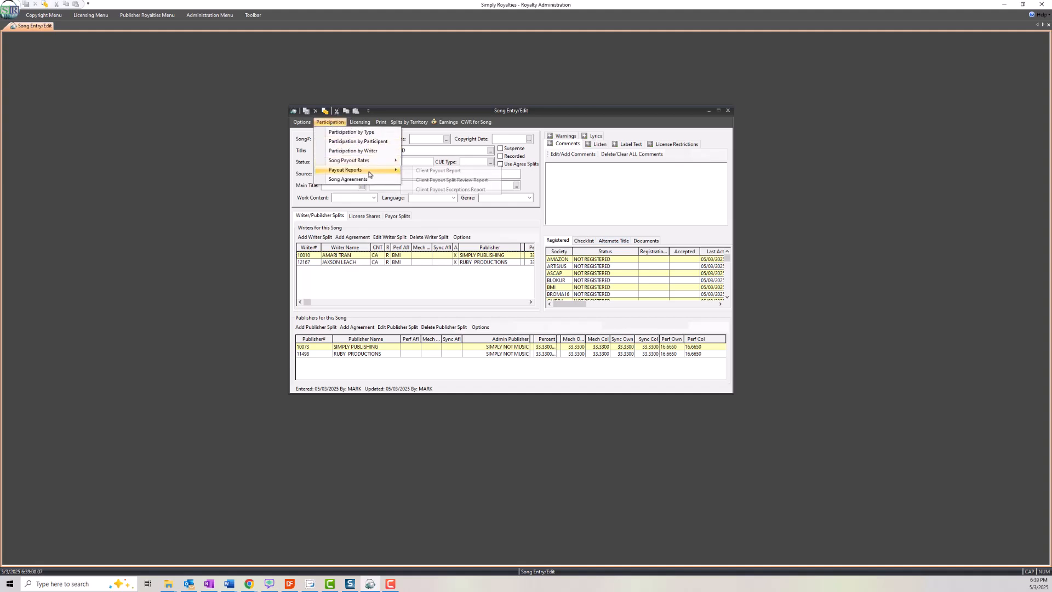
{"action": "mouse_move", "coordinate": [351, 167]}
{"action": "left_click", "coordinate": [439, 177]}
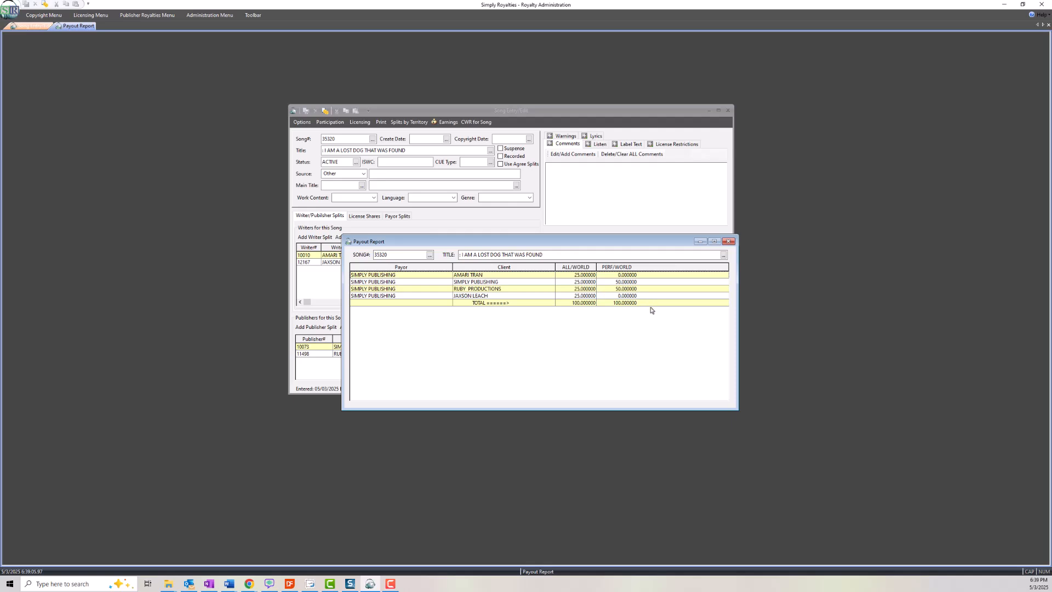
{"action": "left_click", "coordinate": [729, 242]}
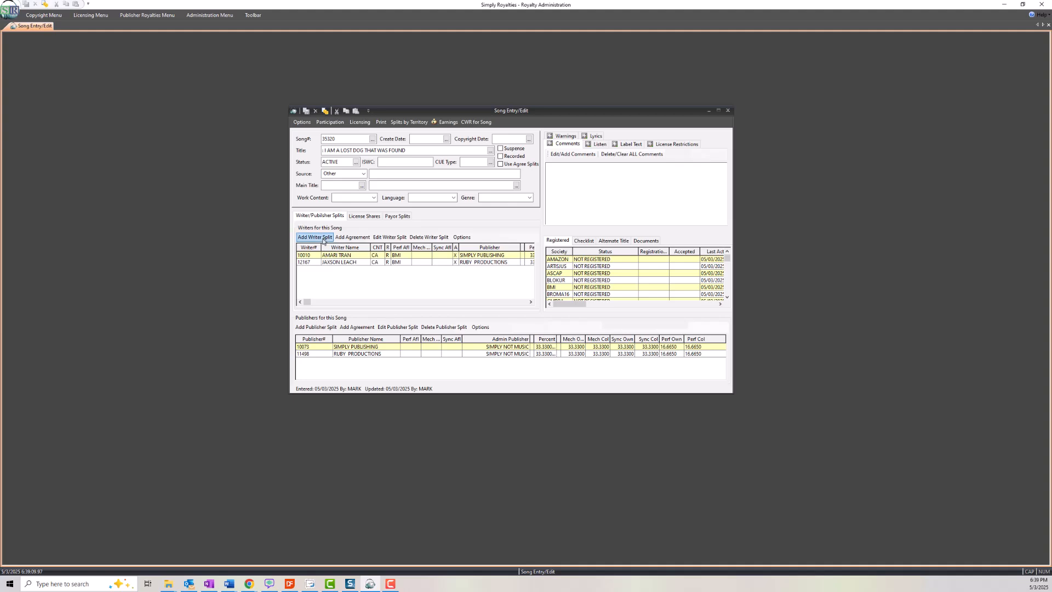
Look up the TICONDEROGA SONGS writer by last name and add a writer split without an agreement at 33.34 percent.
{"action": "left_click", "coordinate": [323, 240]}
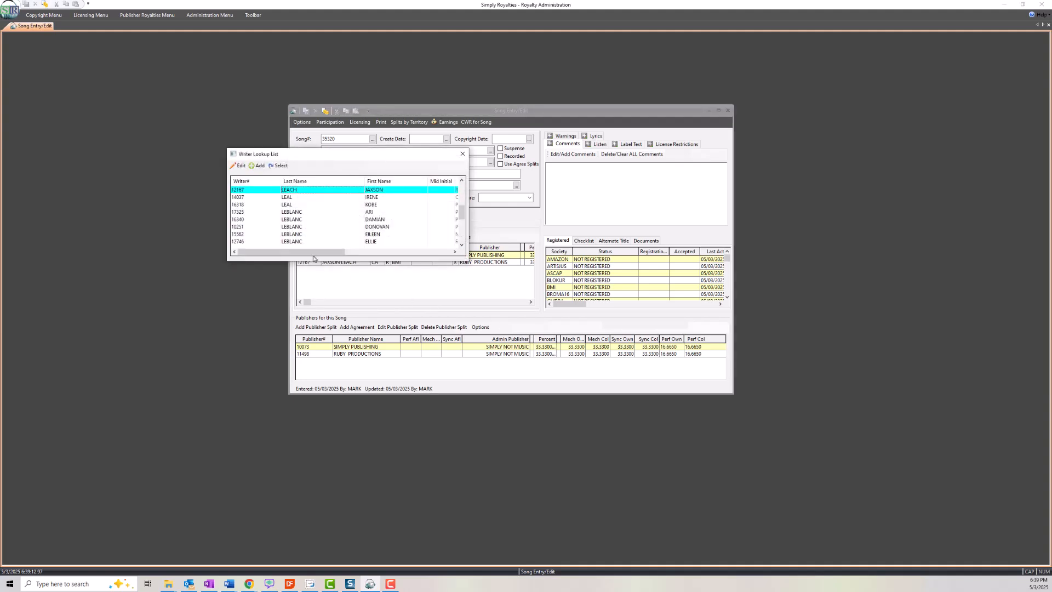
{"action": "left_click", "coordinate": [320, 184]}
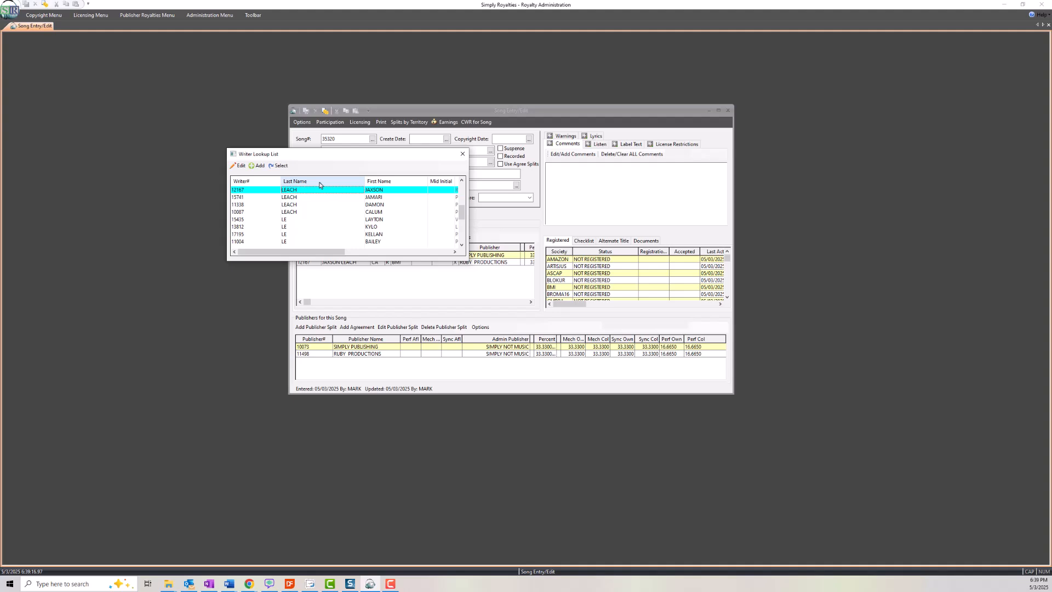
{"action": "type", "text": "calho"}
{"action": "key", "text": "Return"}
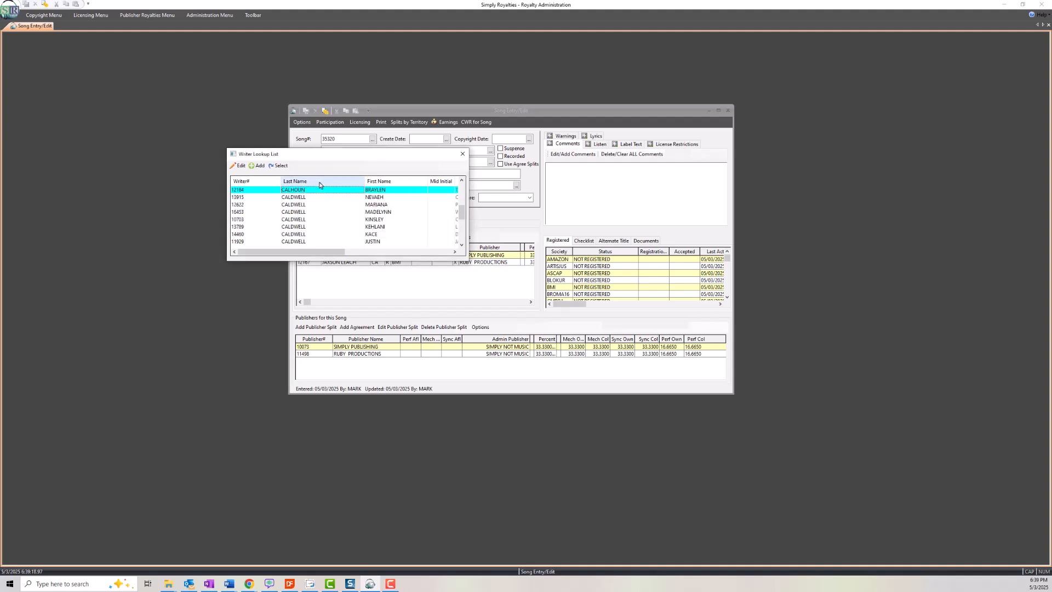
{"action": "left_click", "coordinate": [279, 165]}
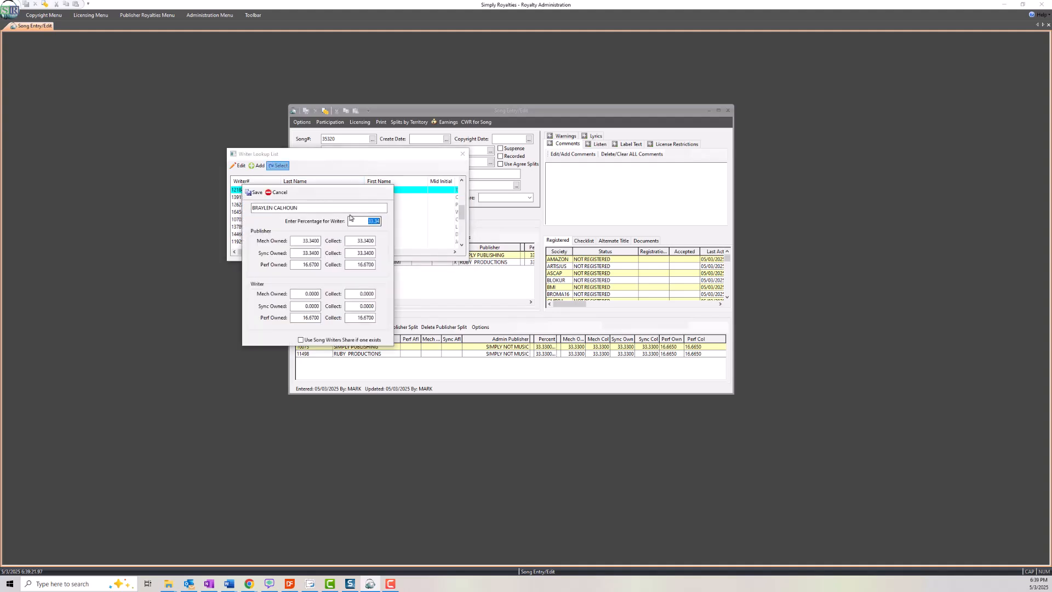
{"action": "left_click", "coordinate": [255, 193]}
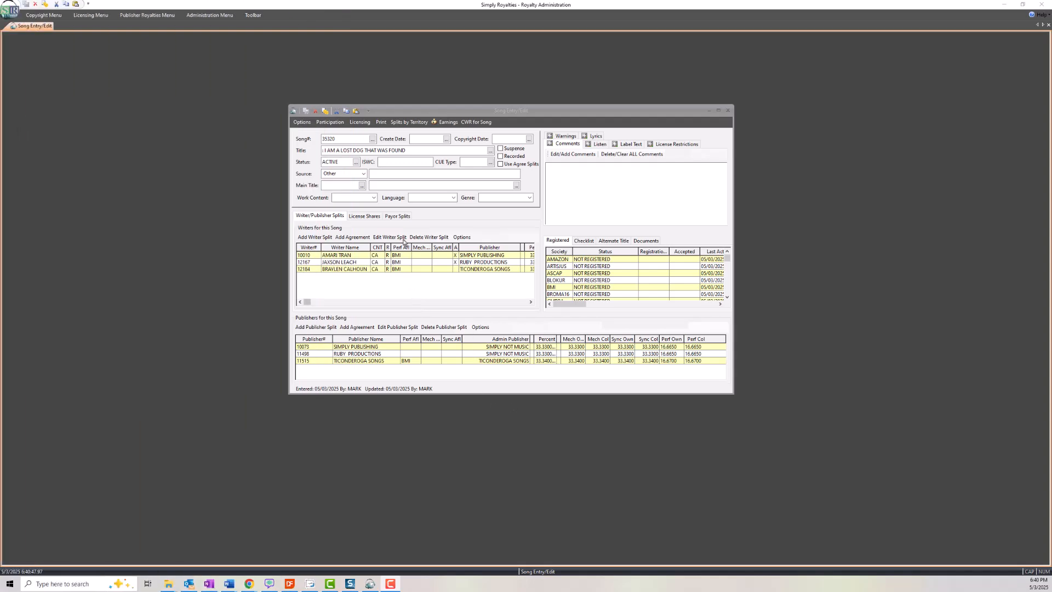
Recheck the Client Payout Report with three writers entered, and review the song's License Shares for all publishers and writers.
{"action": "left_click", "coordinate": [330, 122]}
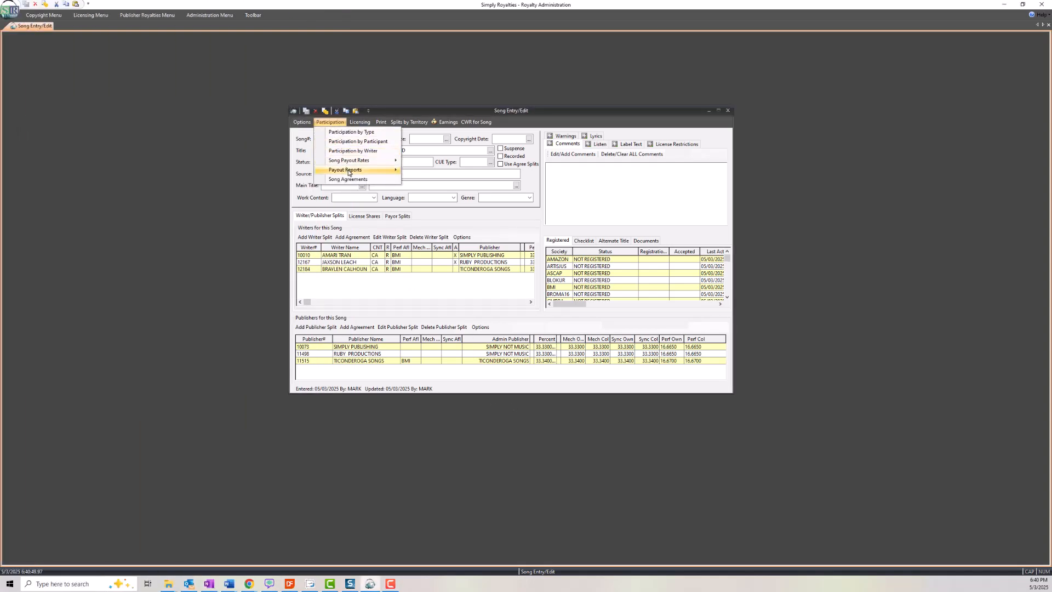
{"action": "mouse_move", "coordinate": [384, 170]}
{"action": "left_click", "coordinate": [428, 171]}
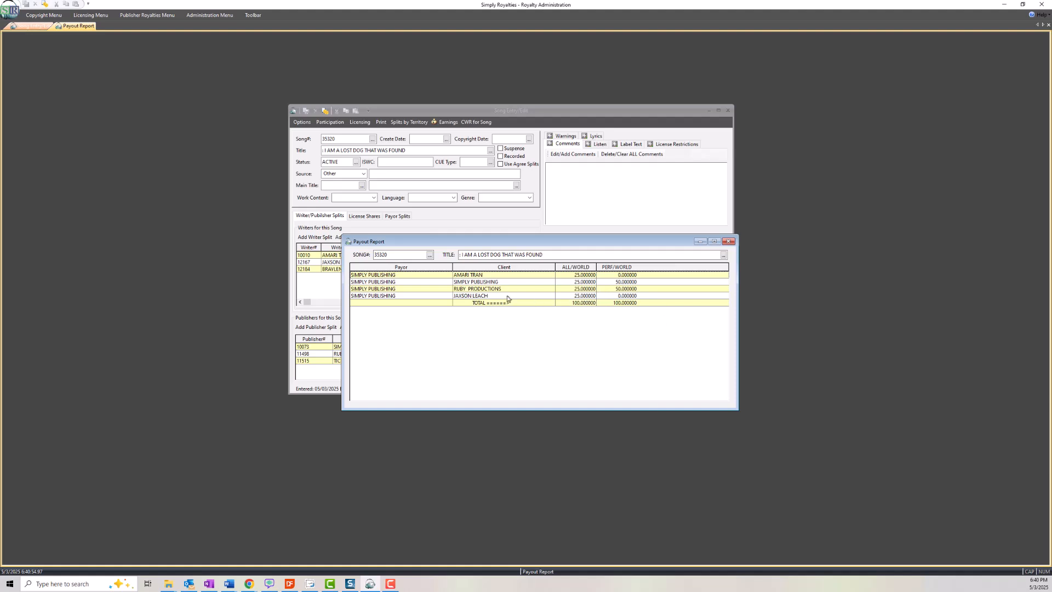
{"action": "left_click", "coordinate": [729, 242]}
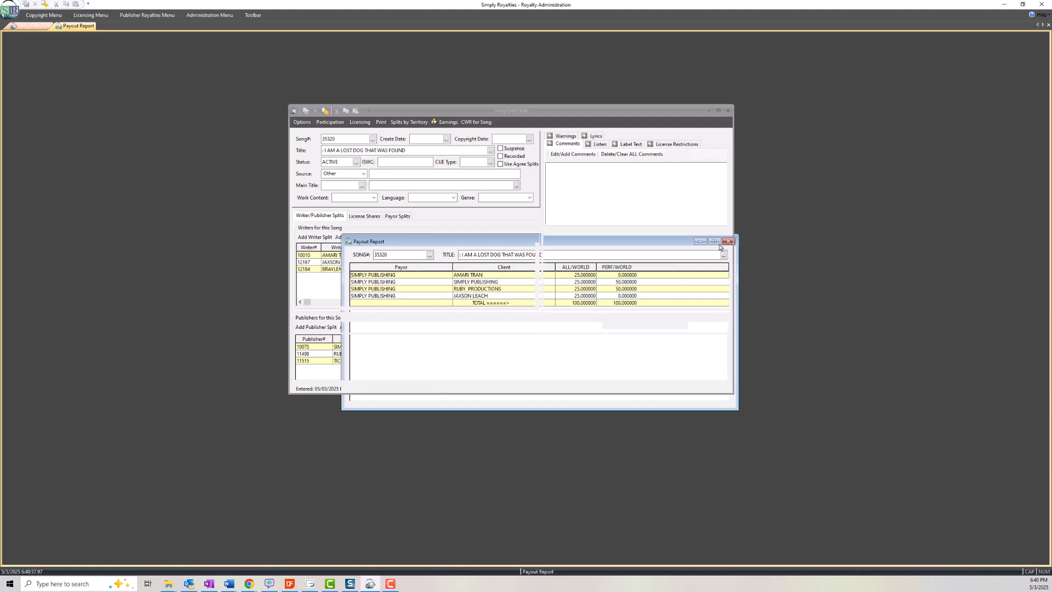
{"action": "left_click", "coordinate": [363, 216]}
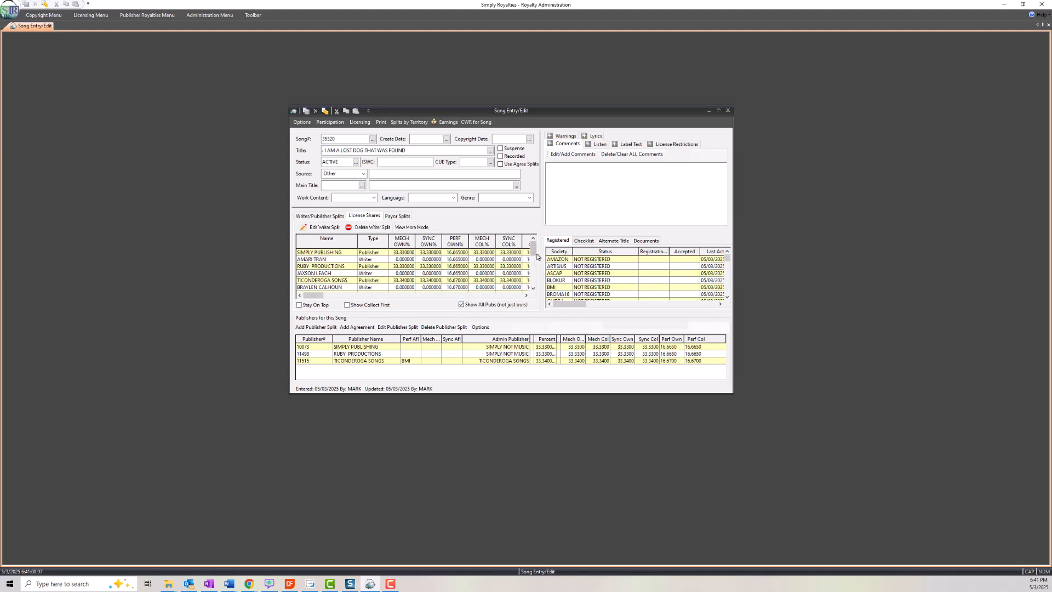
{"action": "left_click_drag", "start_coordinate": [534, 249], "coordinate": [534, 282]}
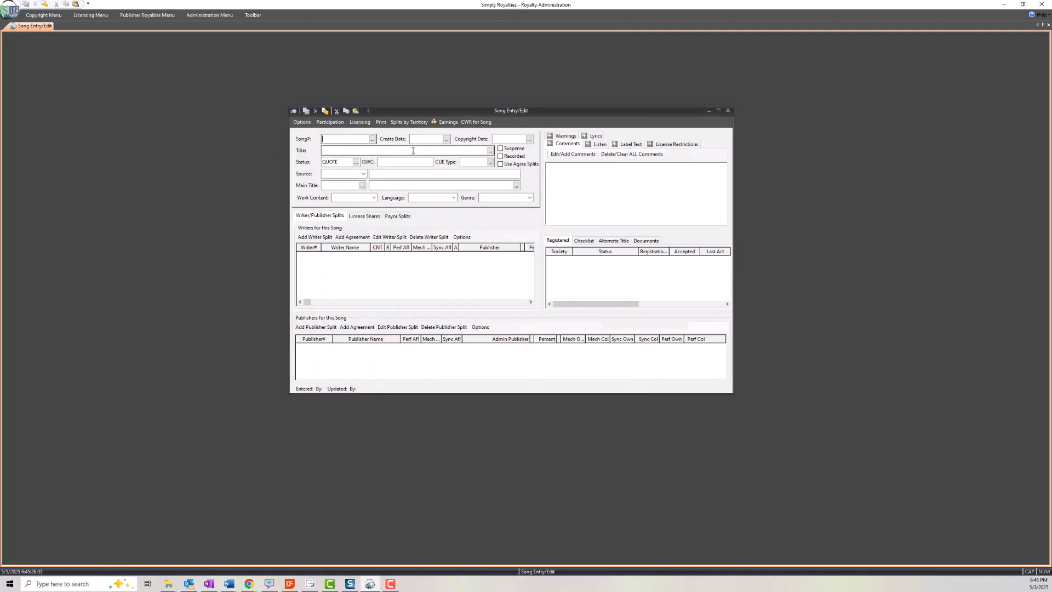
Create another song record titled NEW SONG with status ACTIVE and save it.
{"action": "left_click", "coordinate": [414, 150]}
{"action": "type", "text": "NEW SONG"}
{"action": "left_click", "coordinate": [357, 163]}
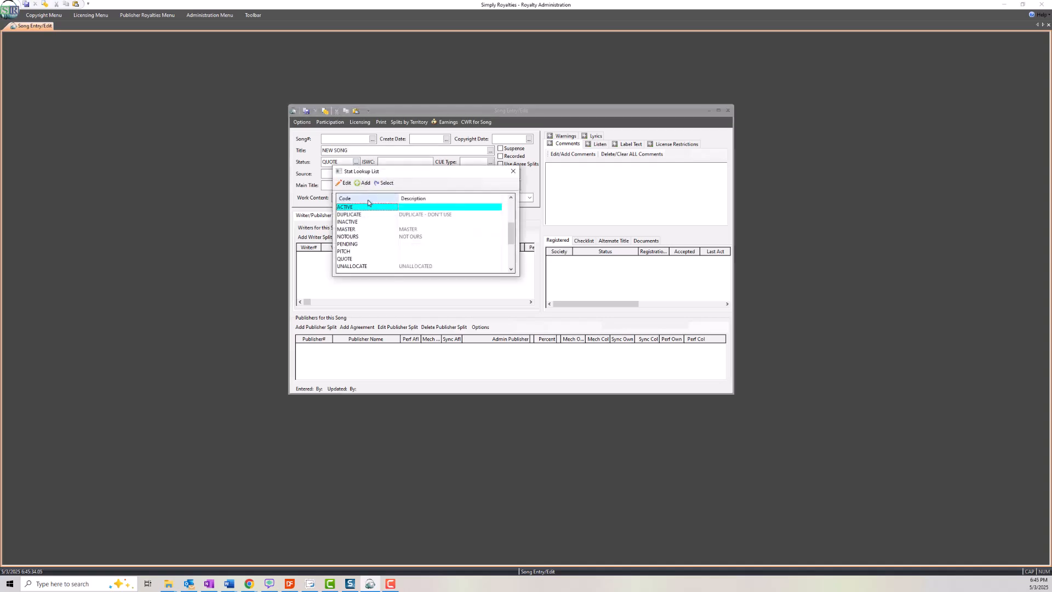
{"action": "left_click", "coordinate": [385, 183]}
{"action": "left_click", "coordinate": [513, 321]}
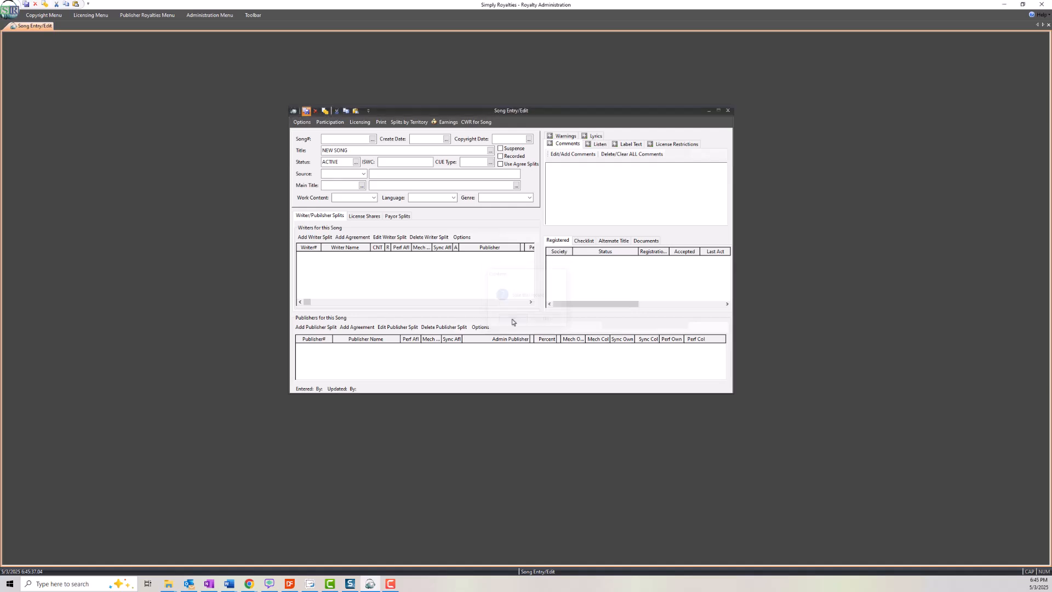
Copy all information categories from song 35320, I AM A LOST DOG THAT WAS FOUND, to the NEW SONG record.
{"action": "left_click", "coordinate": [301, 123]}
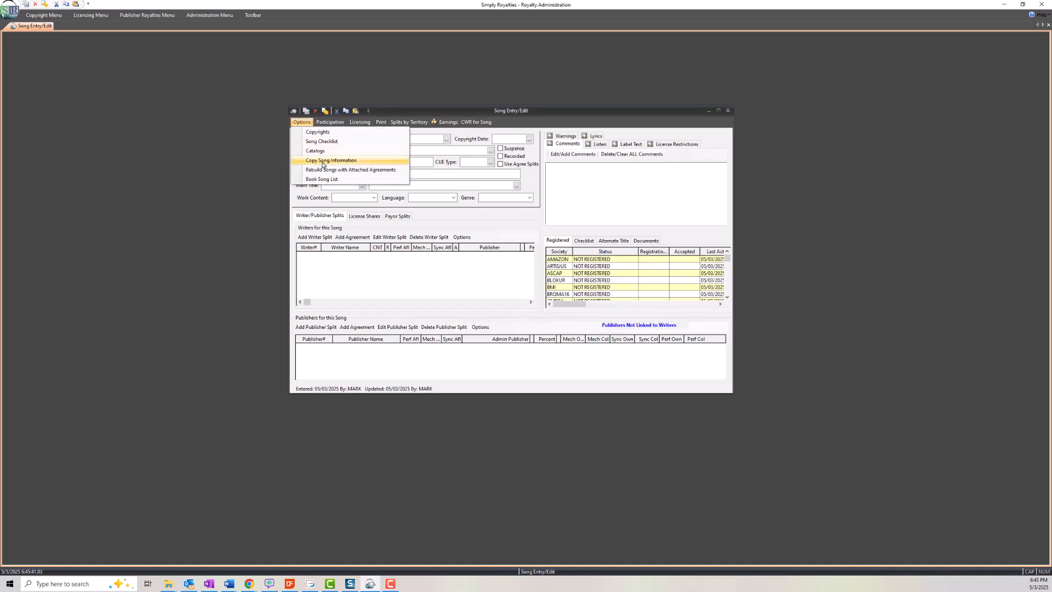
{"action": "left_click", "coordinate": [323, 162]}
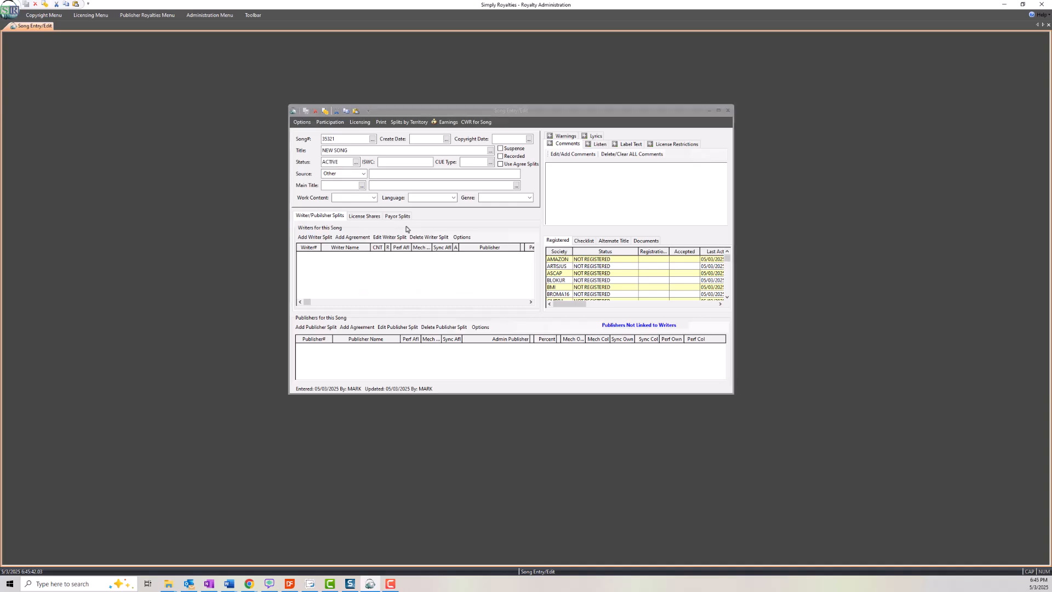
{"action": "type", "text": "35320"}
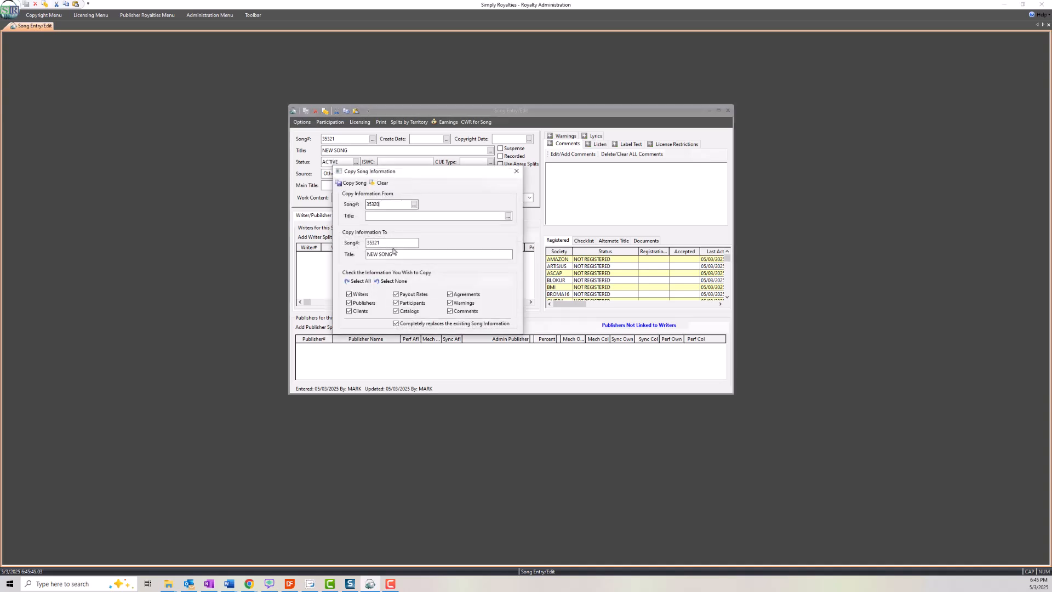
{"action": "key", "text": "Return"}
{"action": "left_click", "coordinate": [393, 281]}
{"action": "left_click", "coordinate": [360, 281]}
{"action": "left_click", "coordinate": [351, 184]}
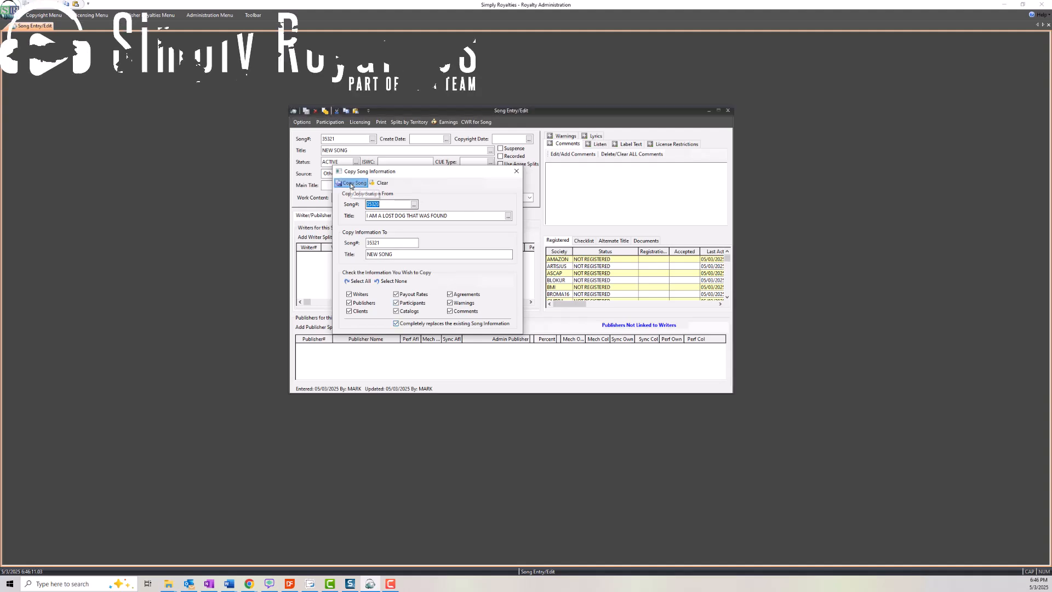
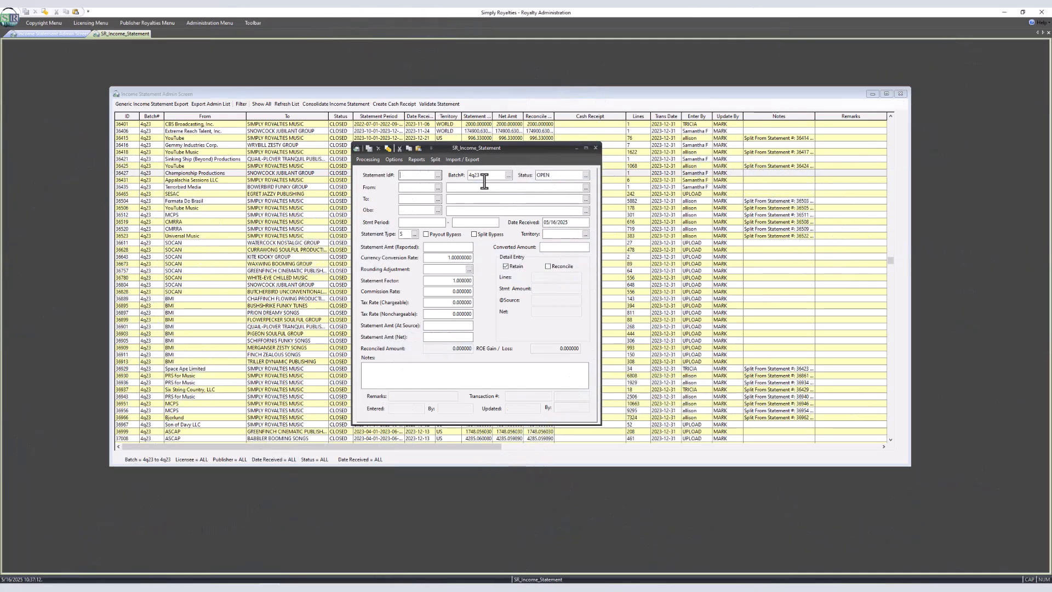
Set the income statement's From licensee to Opry Entertainment and its To publisher to BESRA CINEMATIC MUSIC.
{"action": "left_click", "coordinate": [585, 188]}
{"action": "type", "text": "op"}
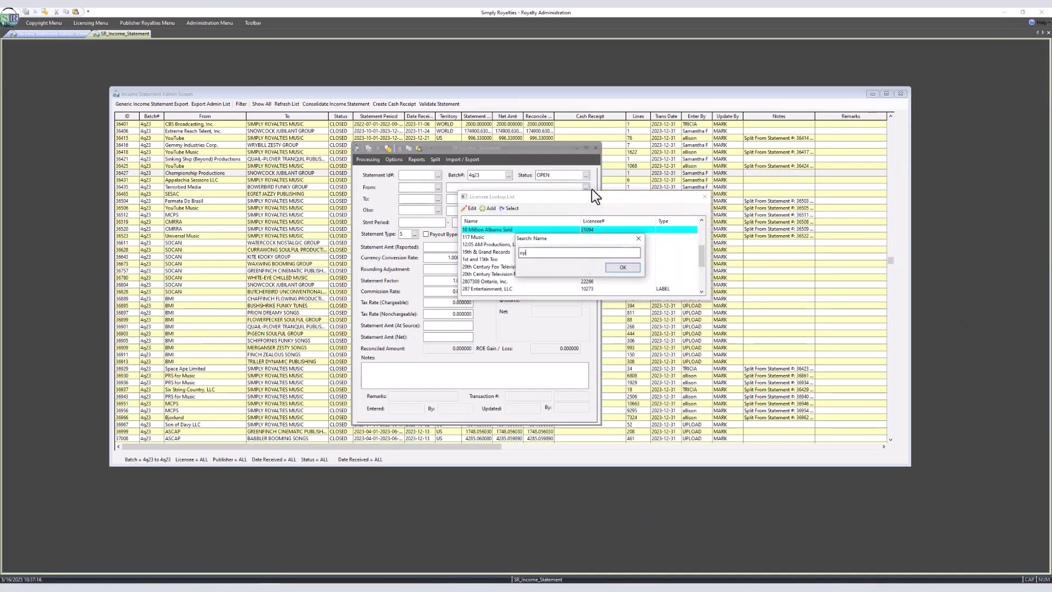
{"action": "type", "text": "ry"}
{"action": "key", "text": "Return"}
{"action": "key", "text": "Return"}
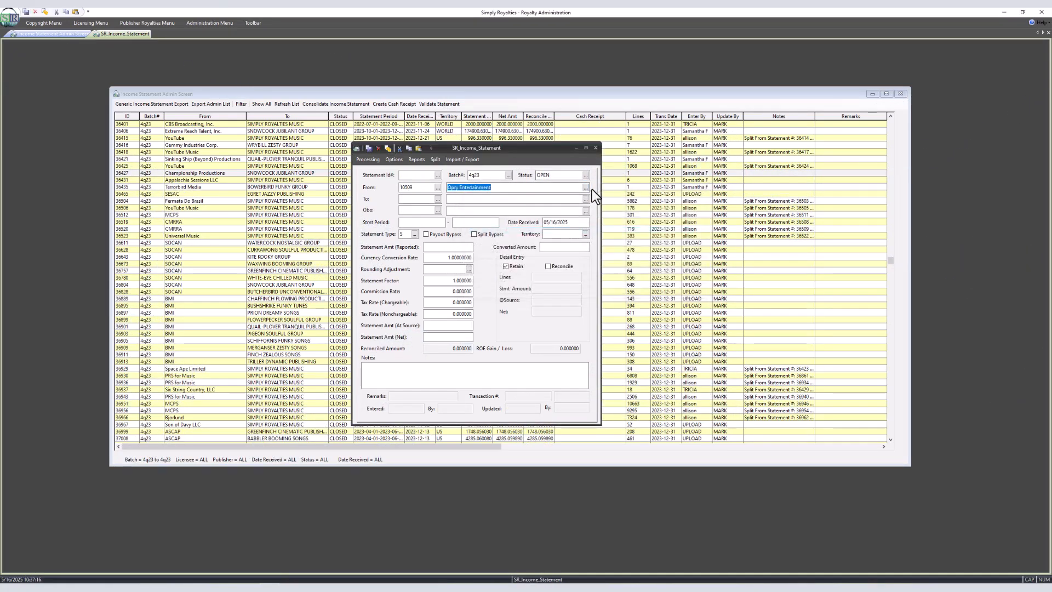
{"action": "left_click", "coordinate": [586, 200]}
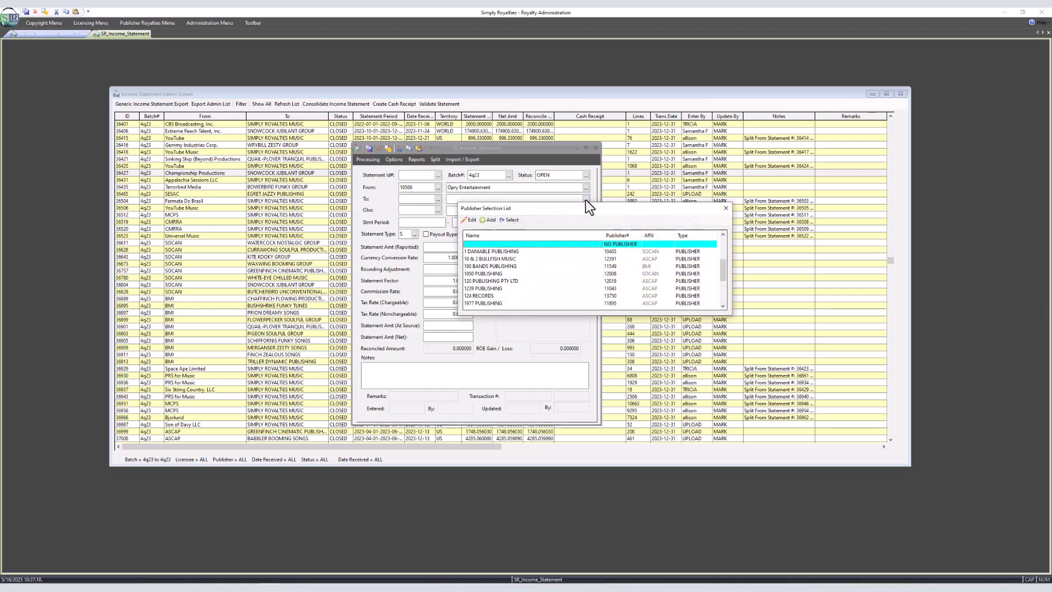
{"action": "type", "text": "besra"}
{"action": "key", "text": "Return"}
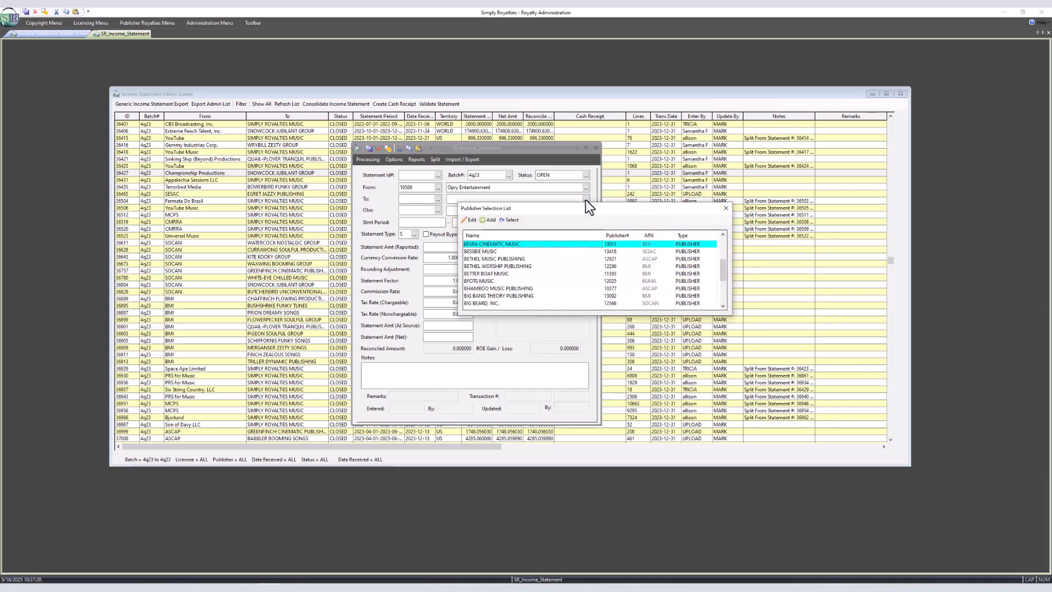
{"action": "key", "text": "Return"}
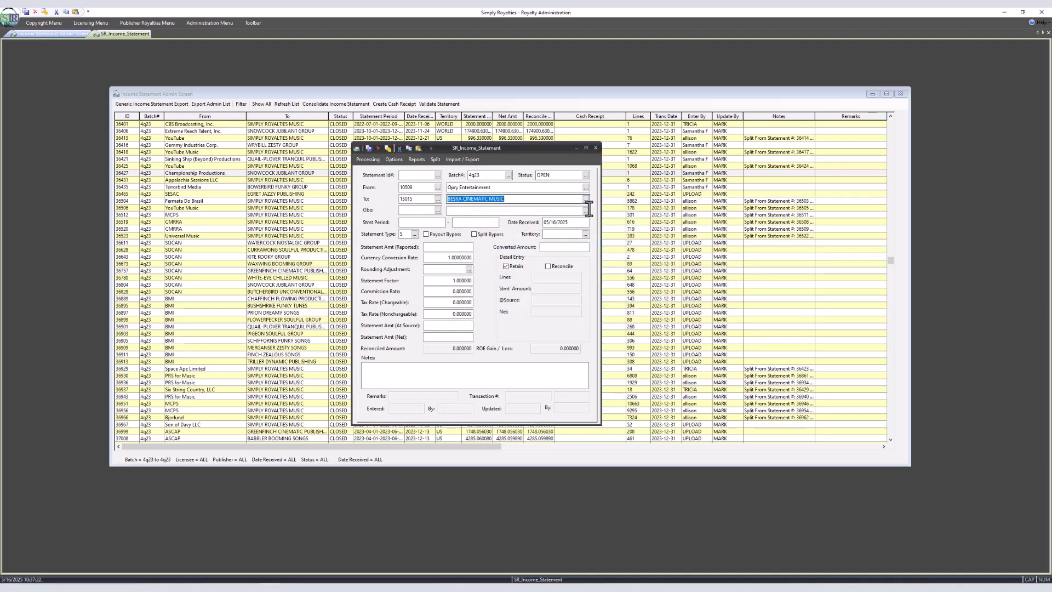
Look up SIMPLY PUBLISHING and set it as the income statement's Obo publisher.
{"action": "left_click", "coordinate": [586, 211]}
{"action": "type", "text": "simpl"}
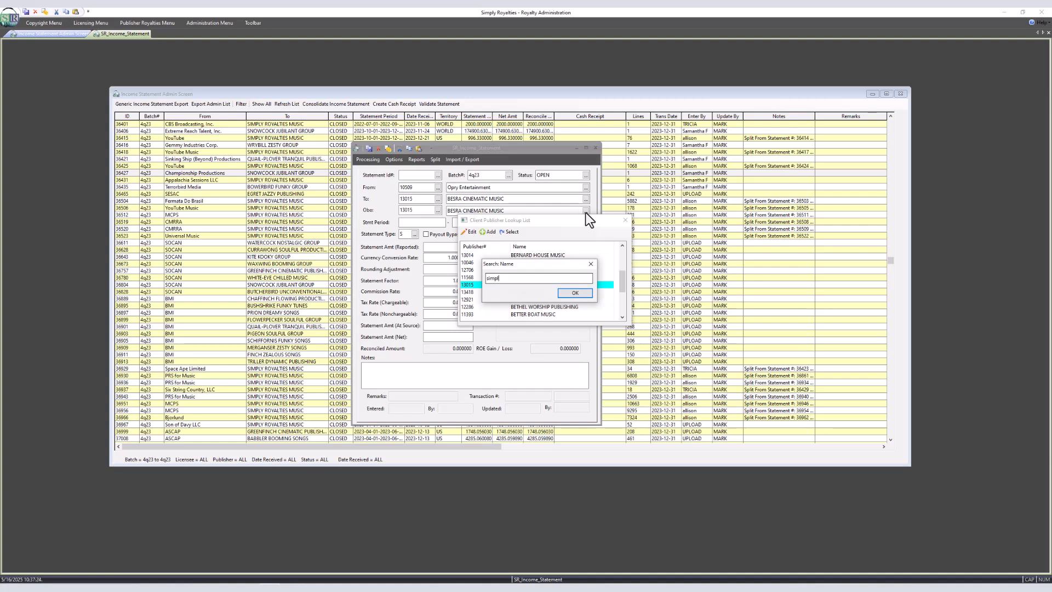
{"action": "type", "text": "y pu"}
{"action": "key", "text": "Return"}
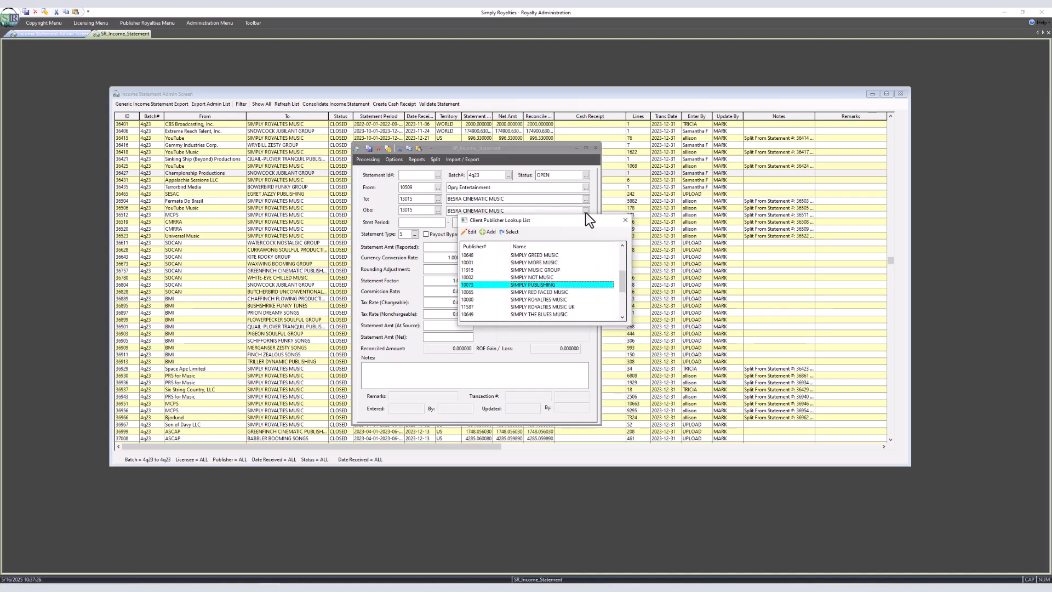
{"action": "key", "text": "Return"}
Set the income statement's period from 04/01/2023 to 06/30/2023.
{"action": "left_click", "coordinate": [428, 222]}
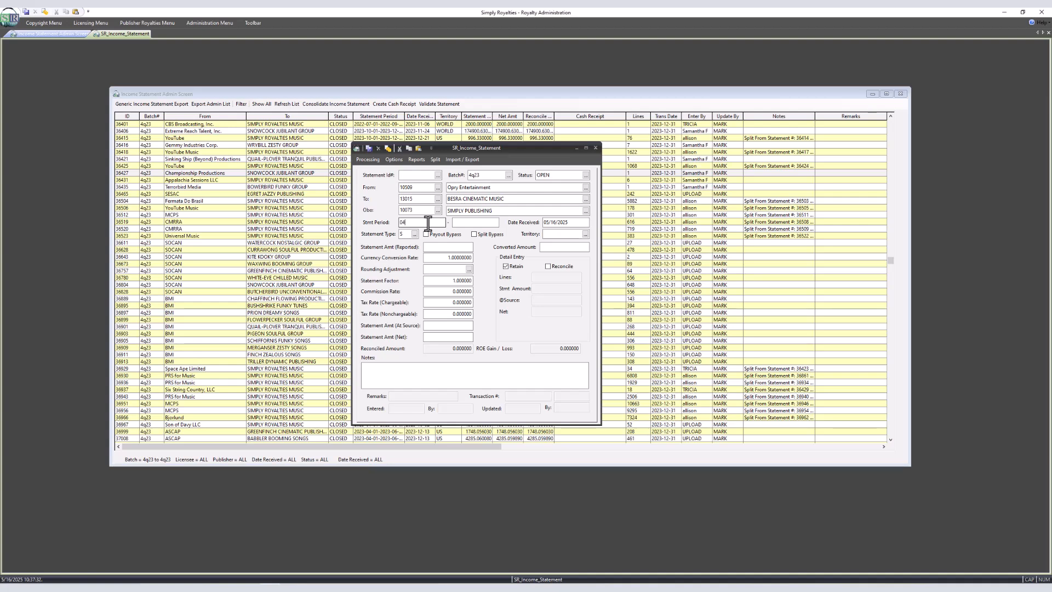
{"action": "type", "text": "04/01/"}
{"action": "type", "text": "2023"}
{"action": "key", "text": "Tab"}
{"action": "type", "text": "06/30/2023"}
{"action": "key", "text": "Tab"}
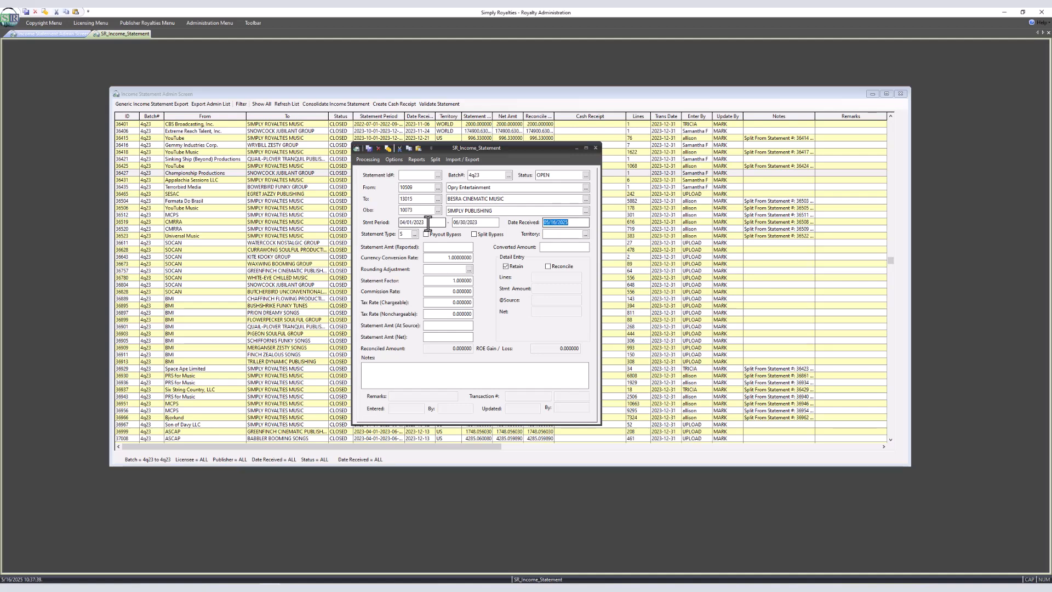
Set the statement's territory to WORLD and enter a reported statement amount of 500.
{"action": "left_click", "coordinate": [586, 234]}
{"action": "type", "text": "wor"}
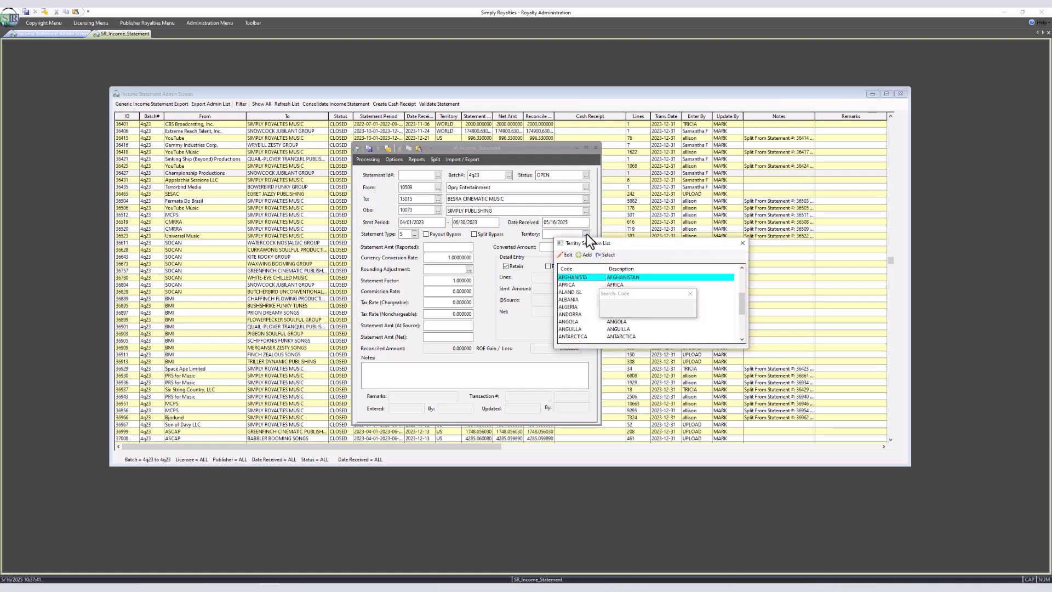
{"action": "key", "text": "Return"}
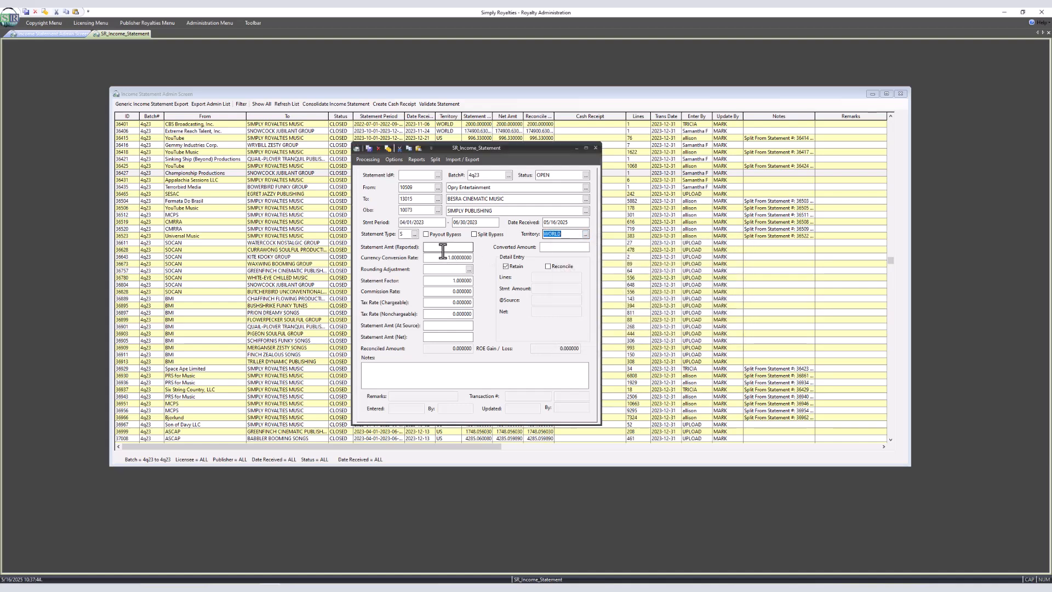
{"action": "left_click", "coordinate": [443, 248]}
{"action": "type", "text": "500"}
{"action": "key", "text": "Return"}
{"action": "key", "text": "Return"}
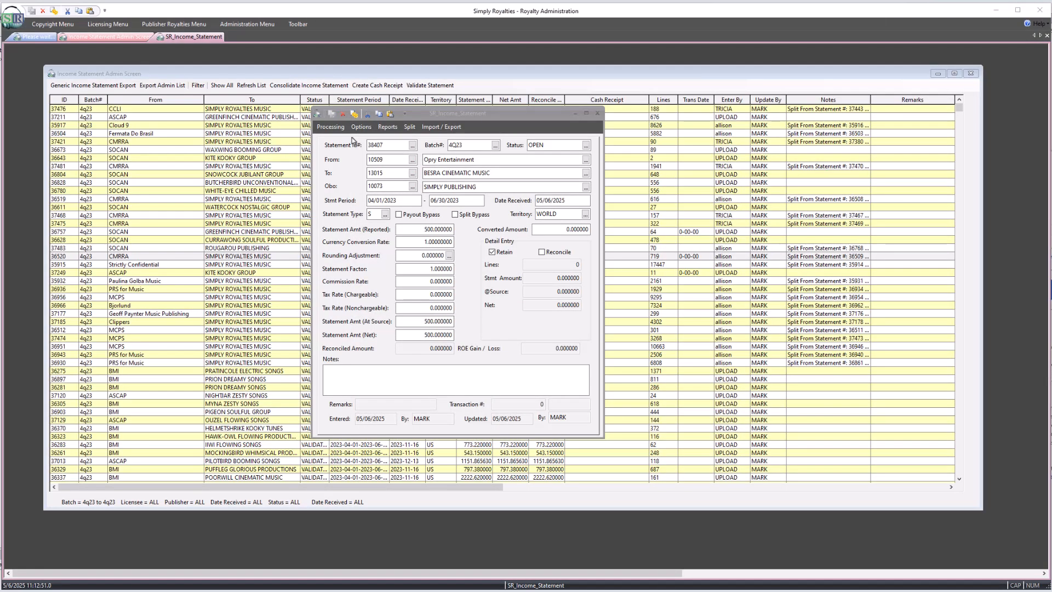
Start a detail line for the Opry Entertainment statement with income type SYNC and the song SACRED SILENCE.
{"action": "left_click", "coordinate": [360, 129]}
{"action": "left_click", "coordinate": [389, 149]}
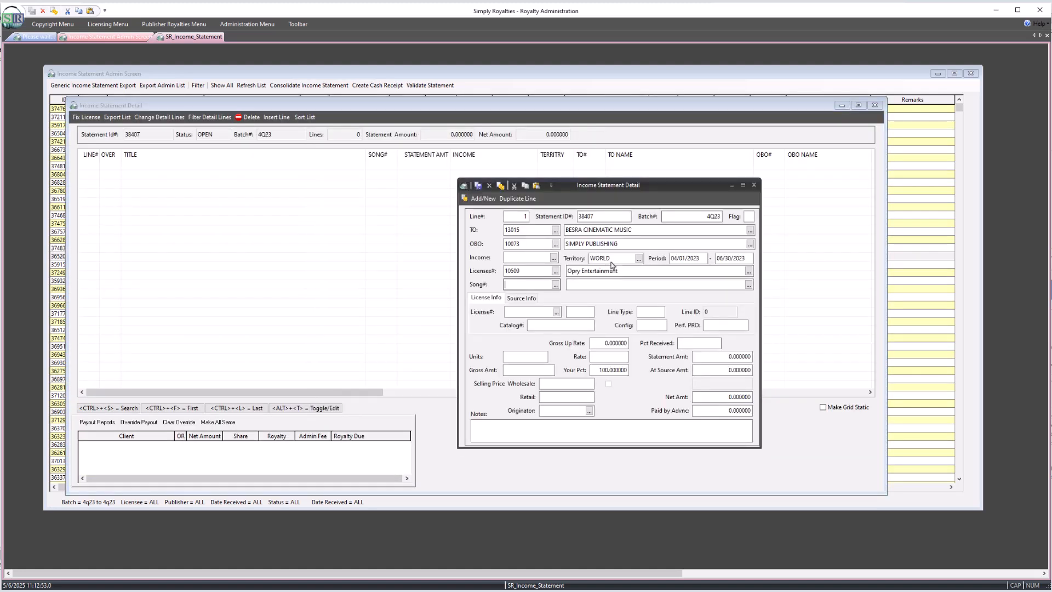
{"action": "left_click_drag", "start_coordinate": [657, 185], "coordinate": [679, 173]}
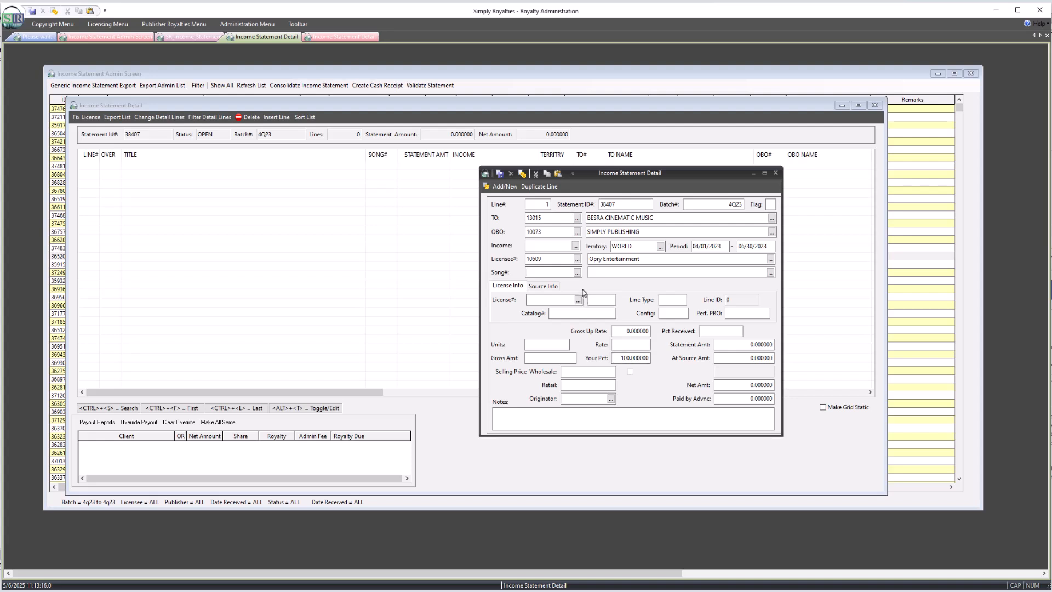
{"action": "left_click", "coordinate": [576, 245]}
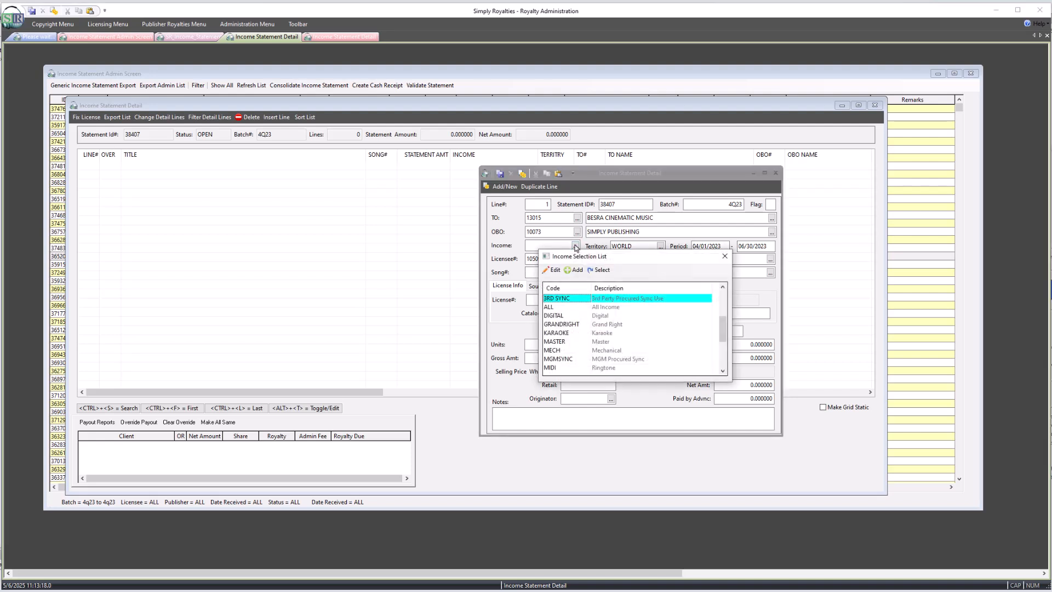
{"action": "type", "text": "sync"}
{"action": "key", "text": "Return"}
{"action": "left_click", "coordinate": [771, 273]}
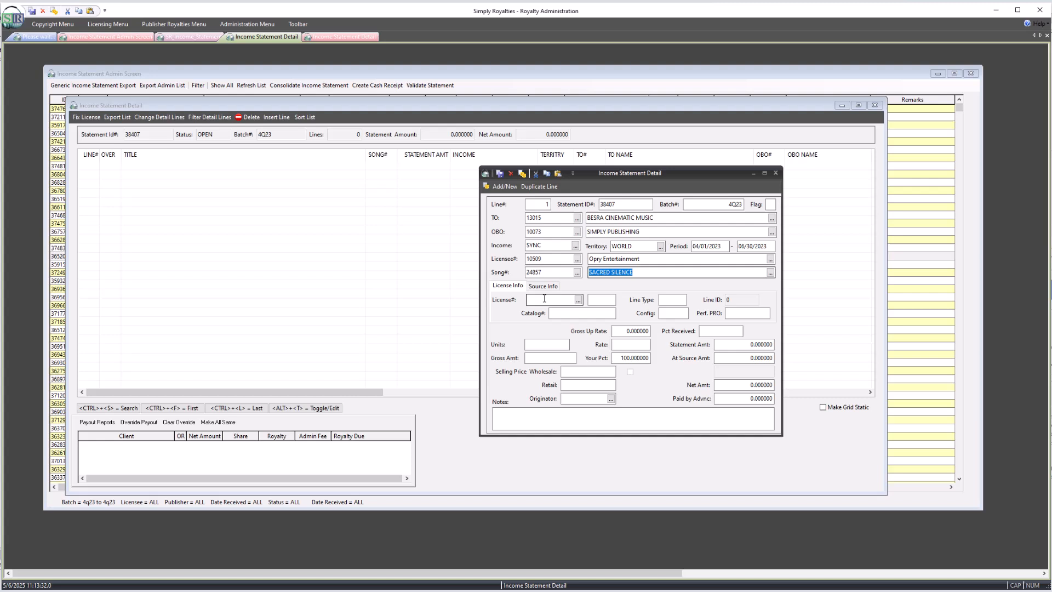
Attach synchronization license 11147, MY OPRY DEBUT, to the detail line, using its second VOD-INT WORLD rate with the 500 flat fee.
{"action": "left_click", "coordinate": [545, 301]}
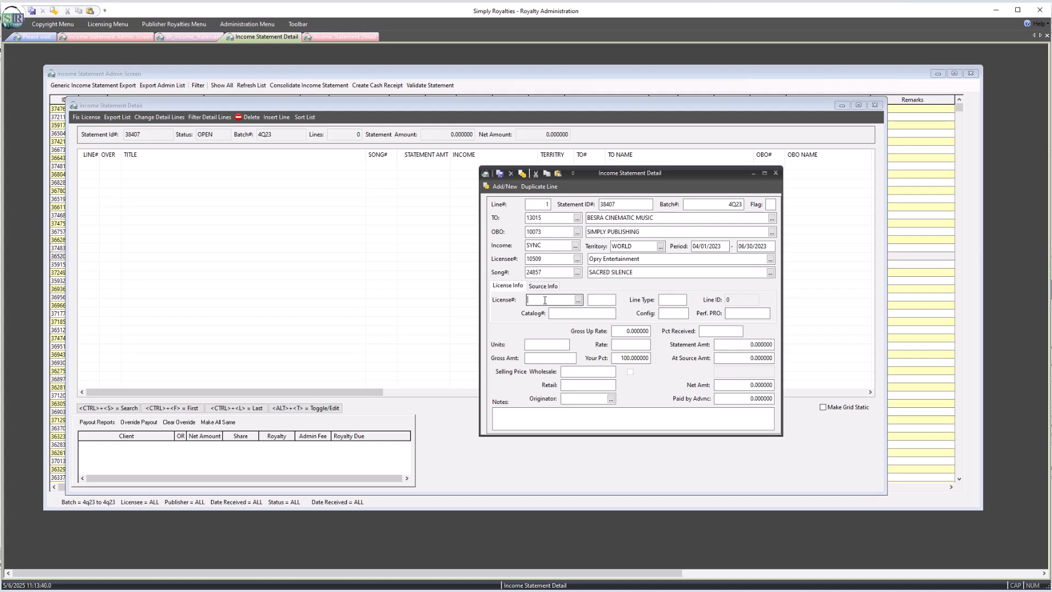
{"action": "type", "text": "11147"}
{"action": "left_click", "coordinate": [579, 300]}
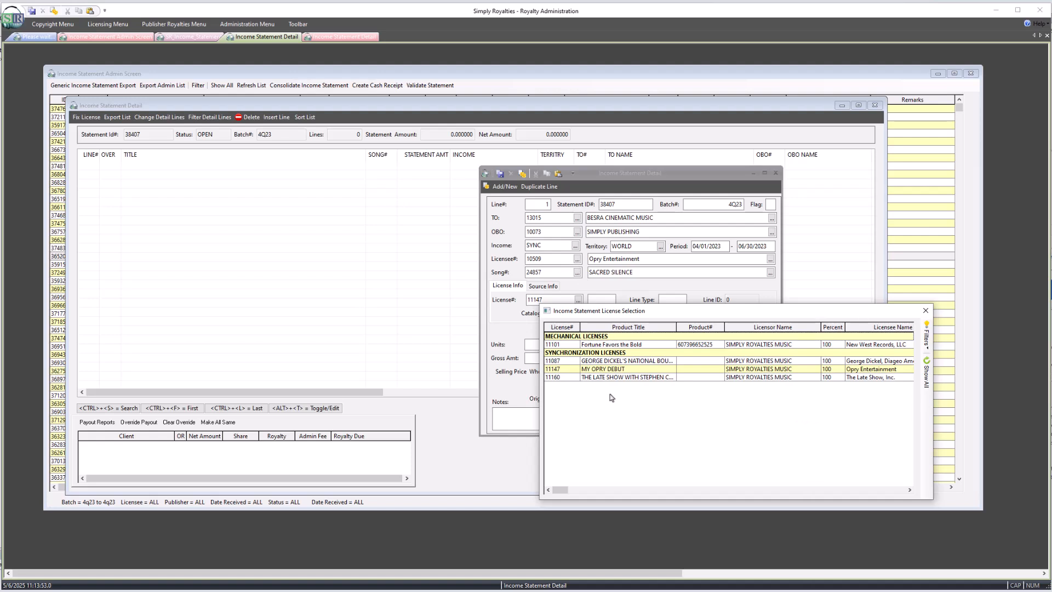
{"action": "left_click", "coordinate": [625, 371]}
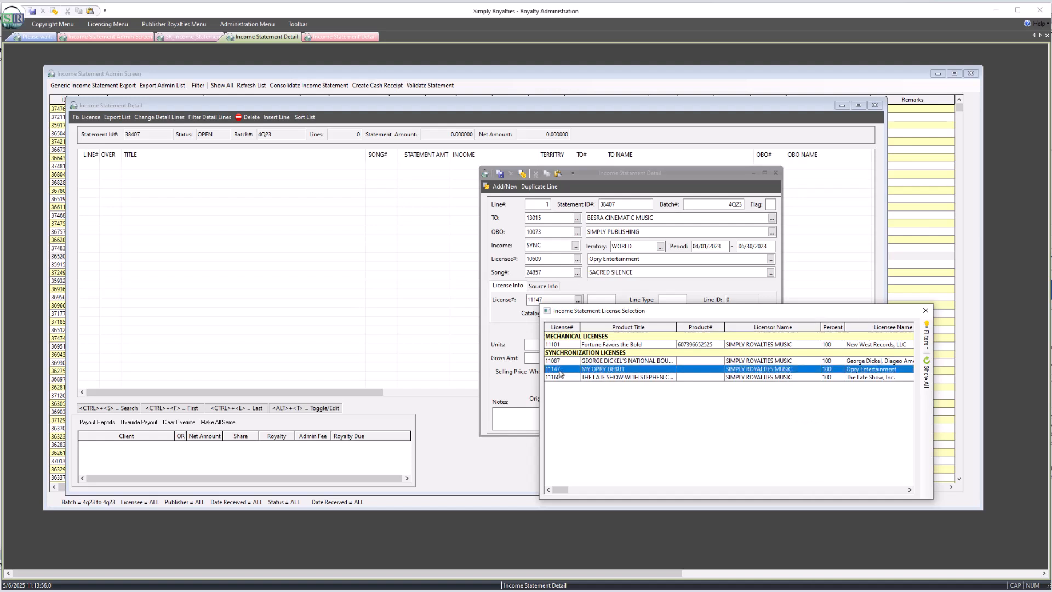
{"action": "double_click", "coordinate": [612, 370]}
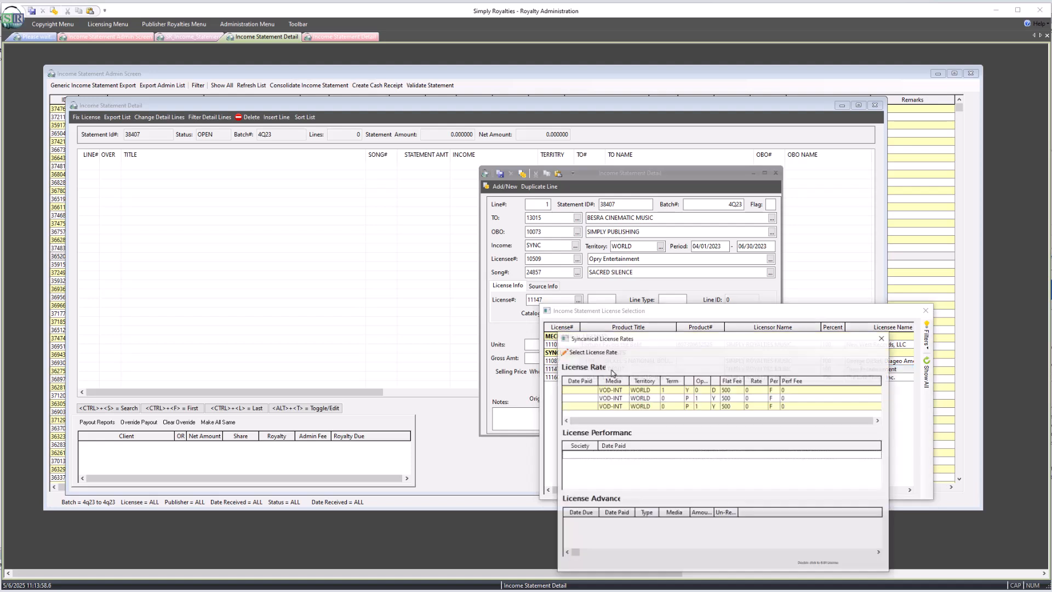
{"action": "left_click", "coordinate": [677, 400]}
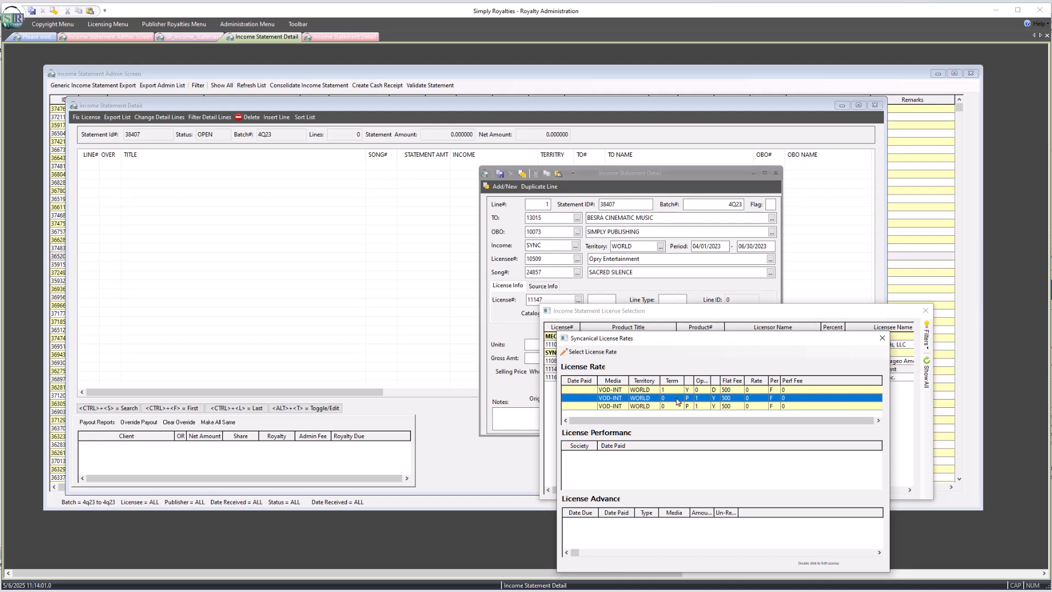
{"action": "double_click", "coordinate": [678, 399]}
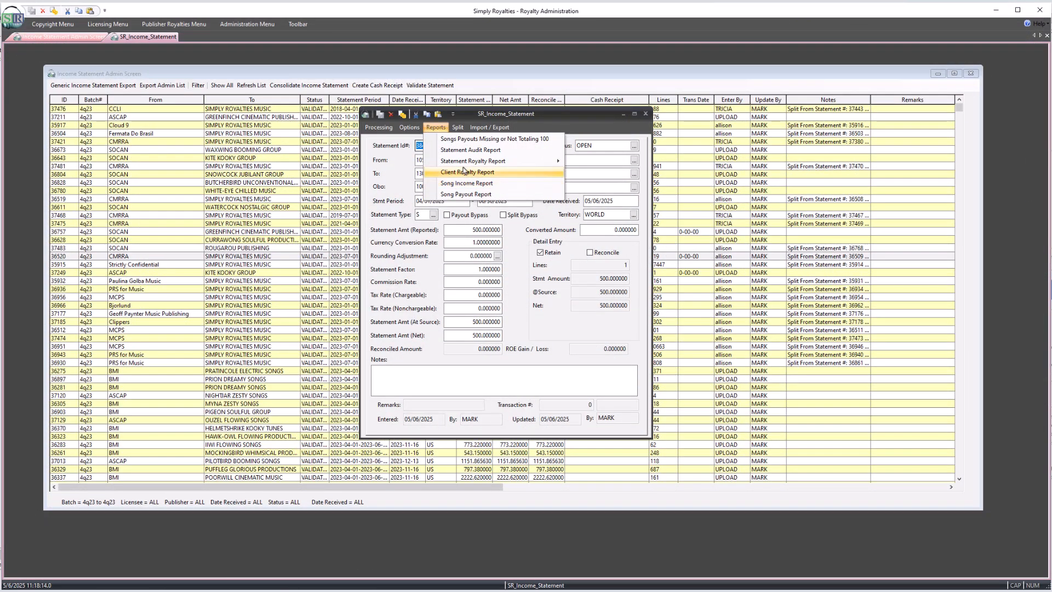
Run the income statement's Statement Royalty Report and preview its Statement Audit report.
{"action": "mouse_move", "coordinate": [465, 164]}
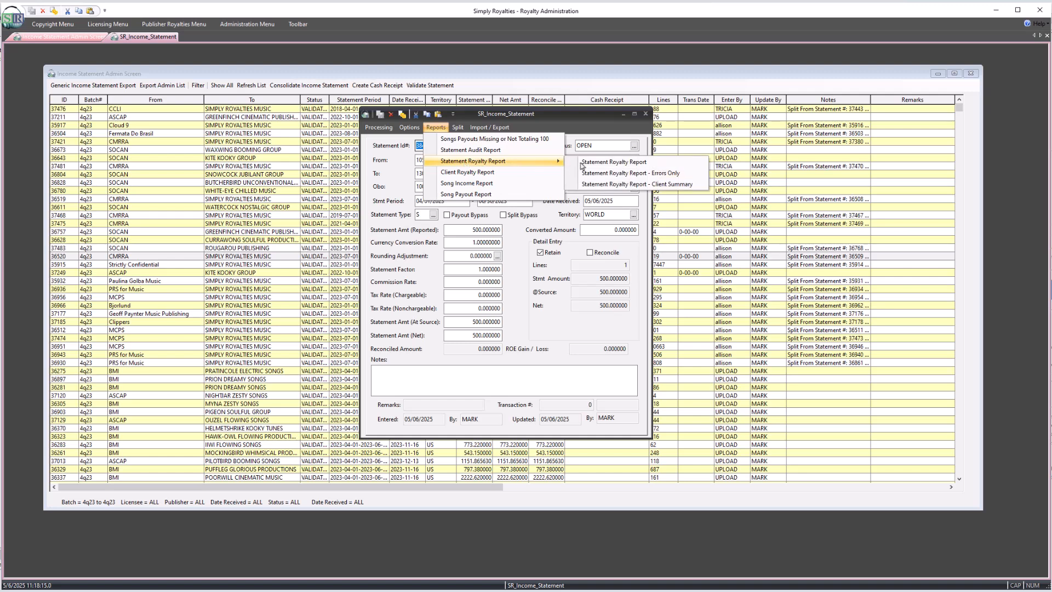
{"action": "left_click", "coordinate": [613, 165]}
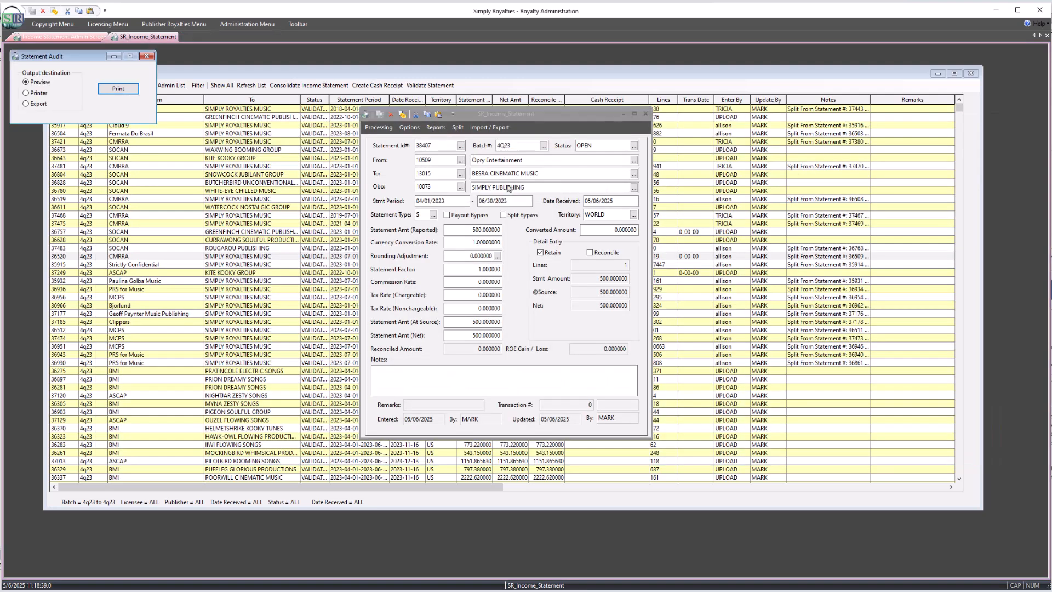
{"action": "left_click", "coordinate": [118, 88]}
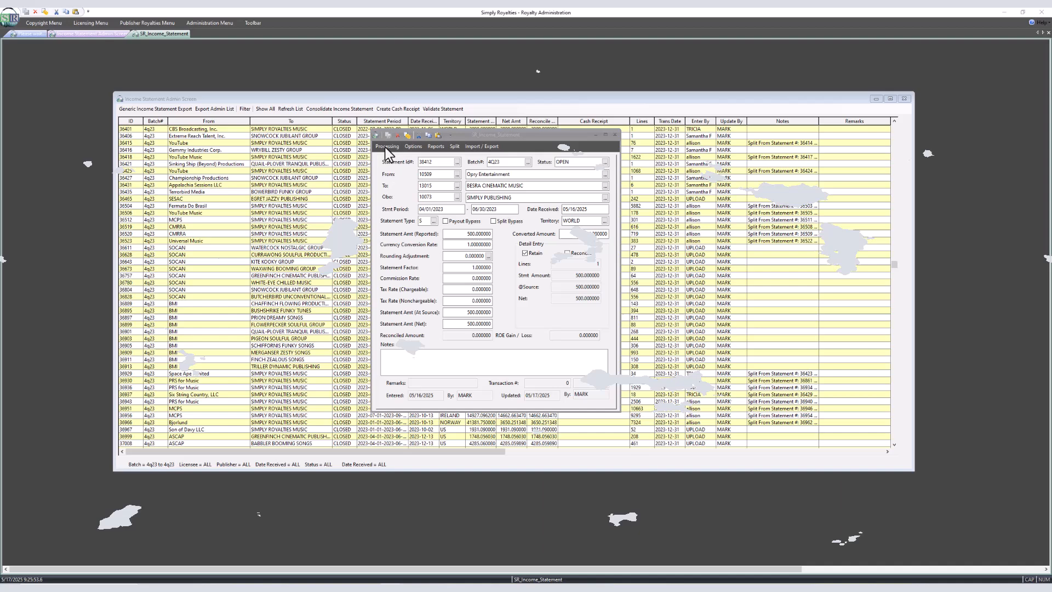
Create and attach a cash receipt for the Opry Entertainment income statement, and validate the statement.
{"action": "left_click", "coordinate": [386, 147]}
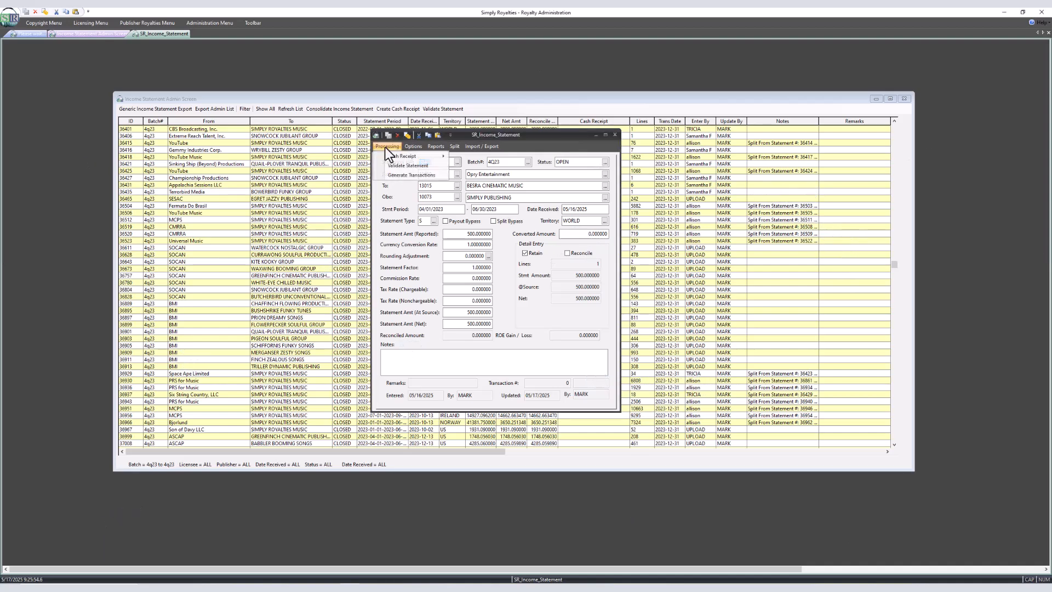
{"action": "mouse_move", "coordinate": [392, 156]}
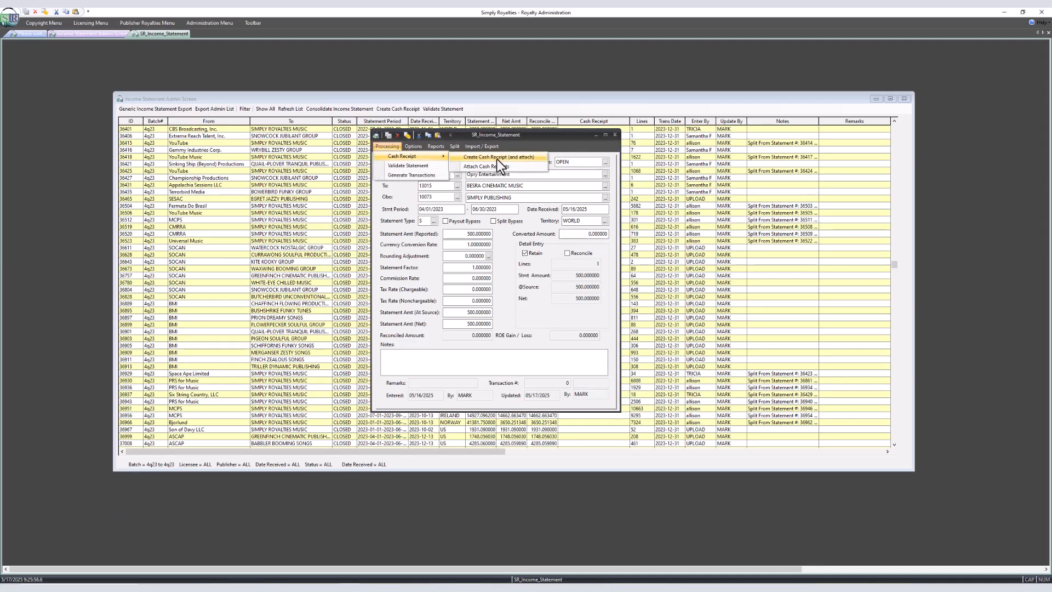
{"action": "left_click", "coordinate": [518, 160]}
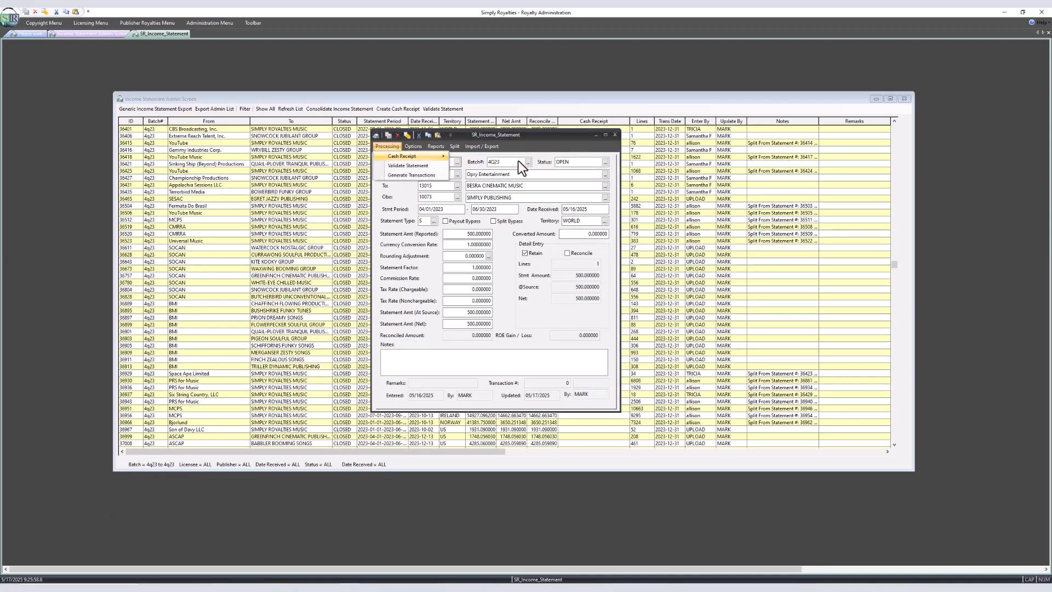
{"action": "left_click", "coordinate": [539, 326]}
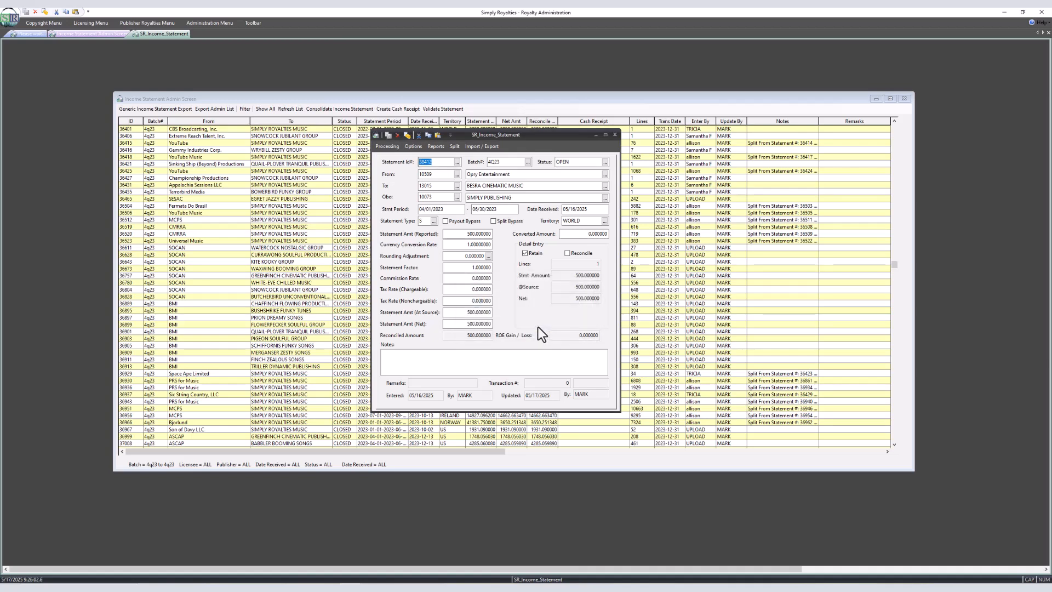
{"action": "left_click", "coordinate": [389, 147]}
{"action": "left_click", "coordinate": [397, 165]}
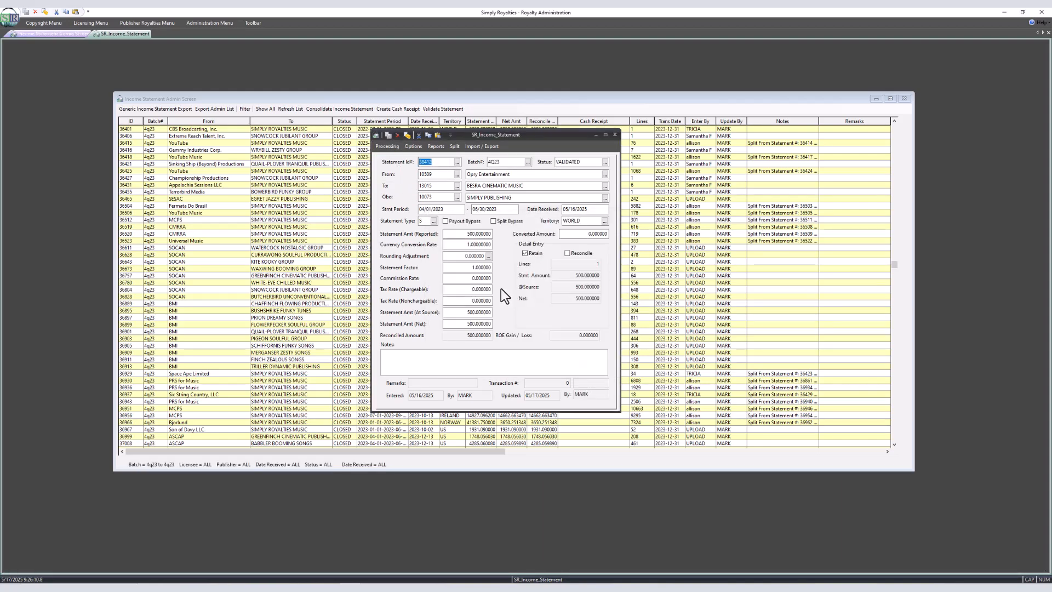
Close the validated Opry Entertainment income statement with the transaction date 12/31/2023.
{"action": "left_click", "coordinate": [382, 146]}
{"action": "left_click", "coordinate": [403, 175]}
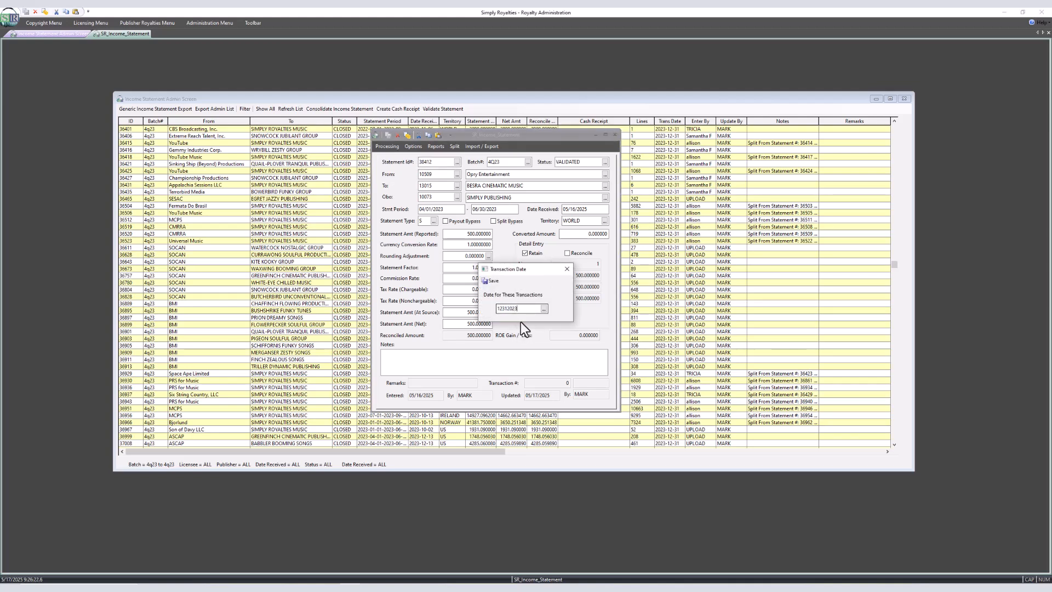
{"action": "left_click", "coordinate": [490, 281]}
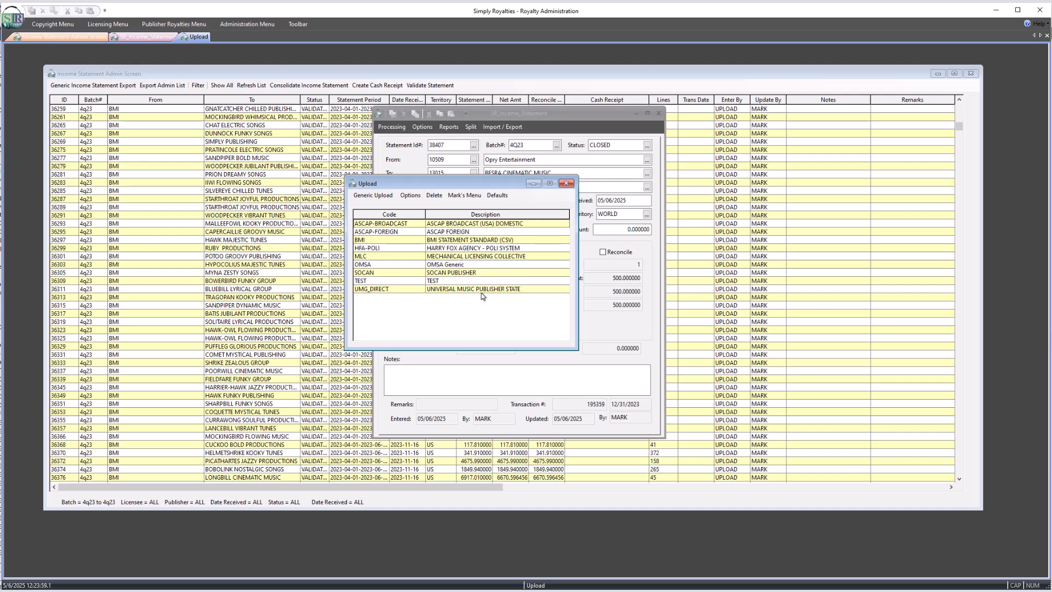
Process a BMI statement standard upload of the files 4q23 - Demo .csv and 4q23_Demo.csv from the BMI folder.
{"action": "left_click", "coordinate": [453, 243]}
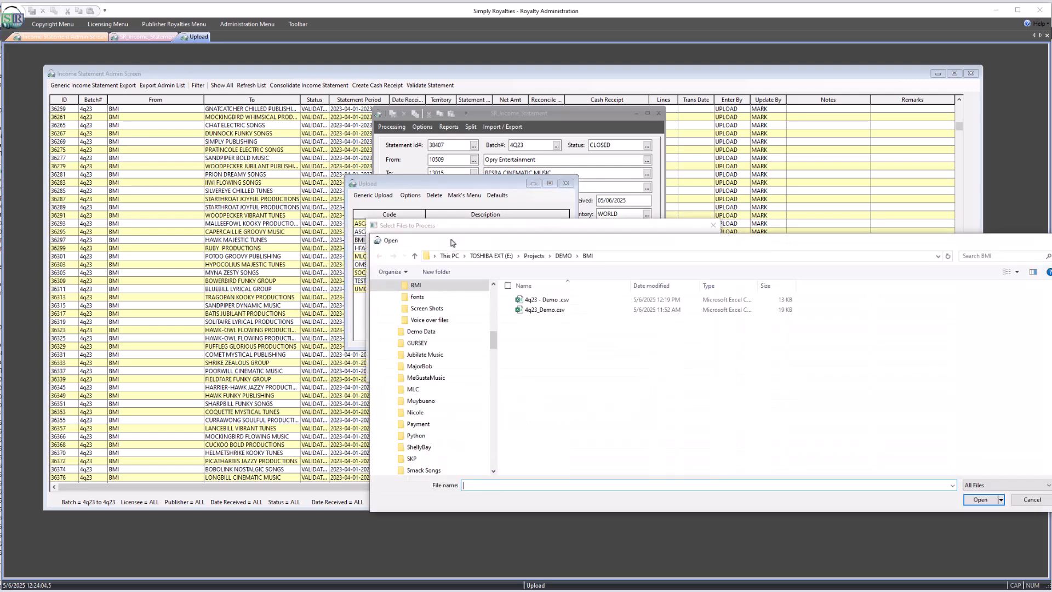
{"action": "left_click", "coordinate": [547, 301]}
{"action": "left_click", "coordinate": [548, 310], "text": "ctrl"}
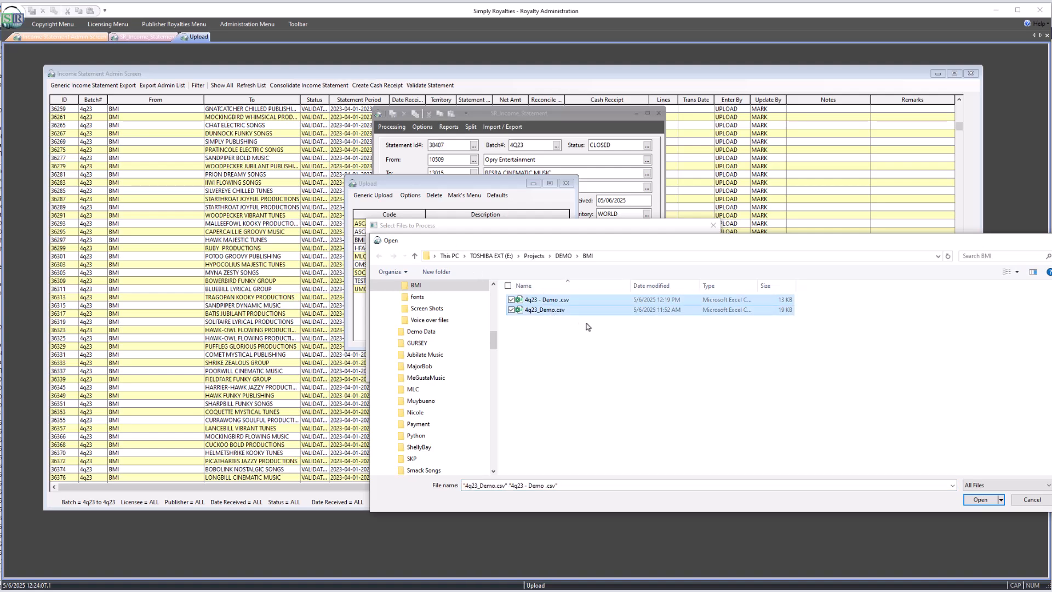
{"action": "left_click", "coordinate": [980, 499]}
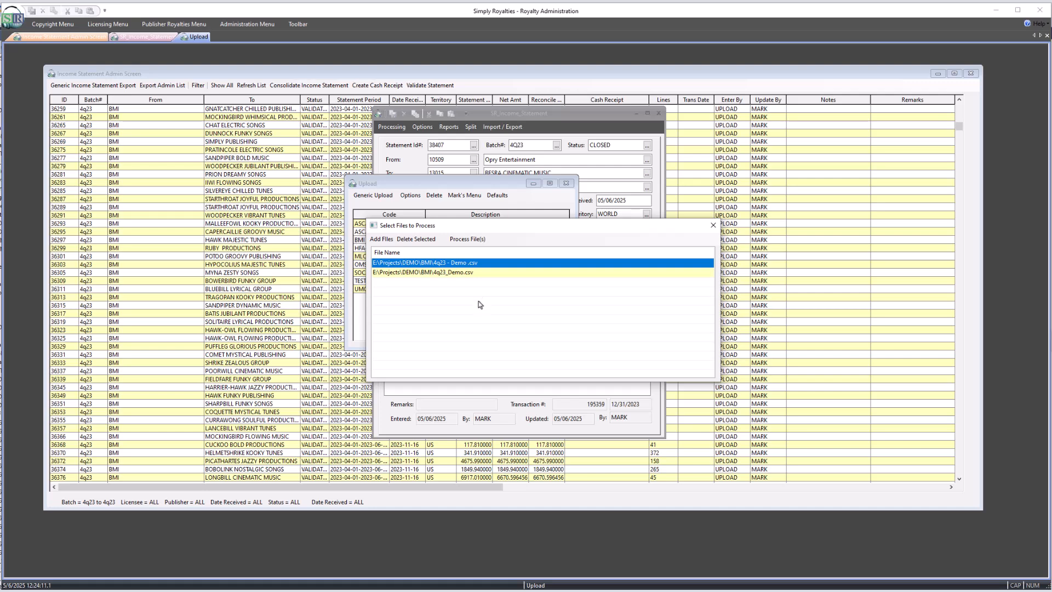
{"action": "left_click", "coordinate": [467, 239]}
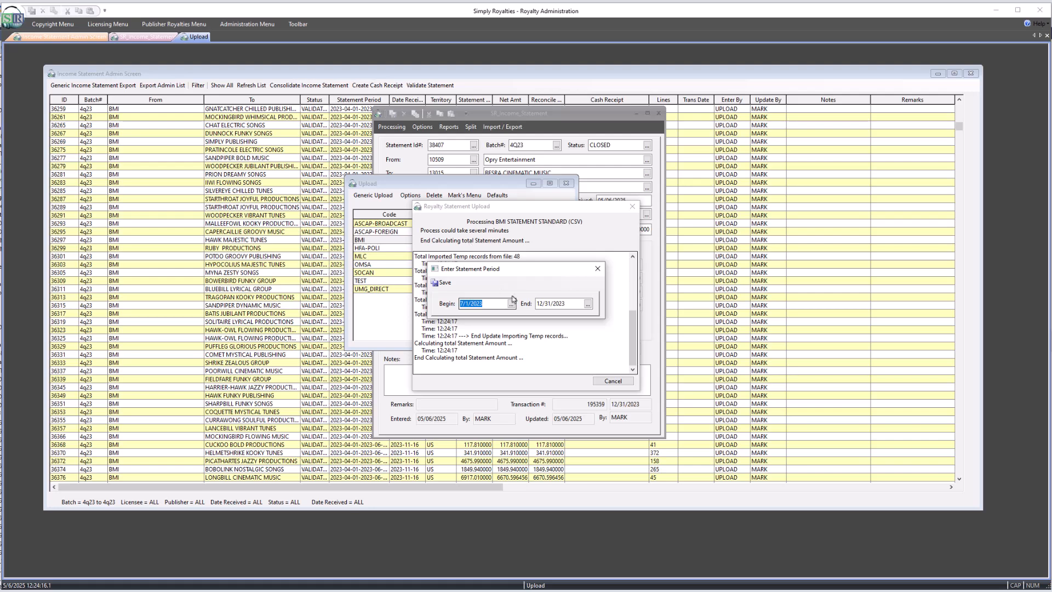
Save the BMI upload with statement period 7/1/2023 to 12/31/2023, date received 5/6/2025 and batch 4q23.
{"action": "left_click", "coordinate": [442, 284]}
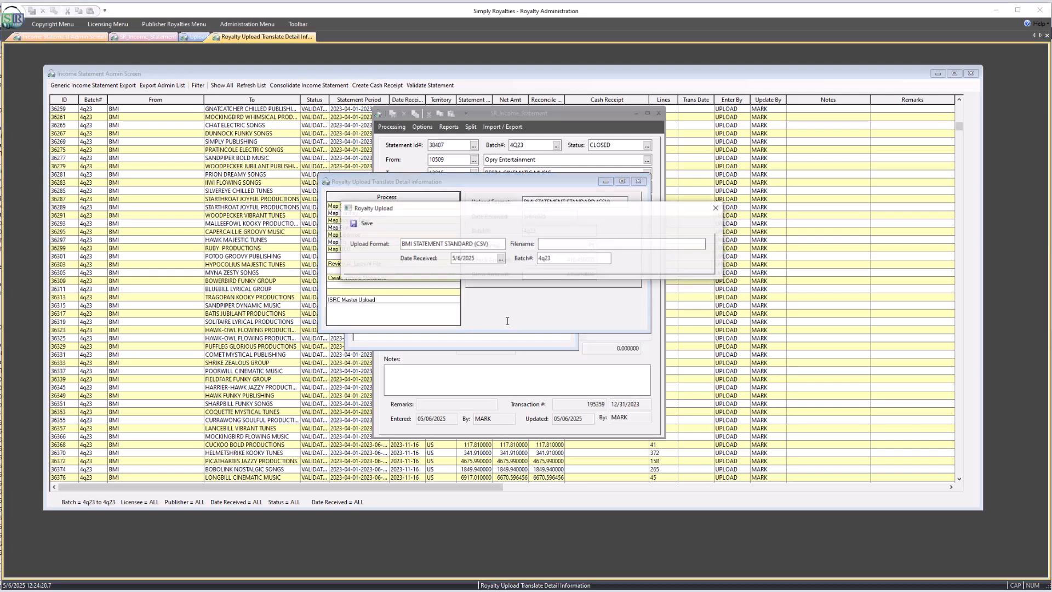
{"action": "left_click", "coordinate": [560, 260]}
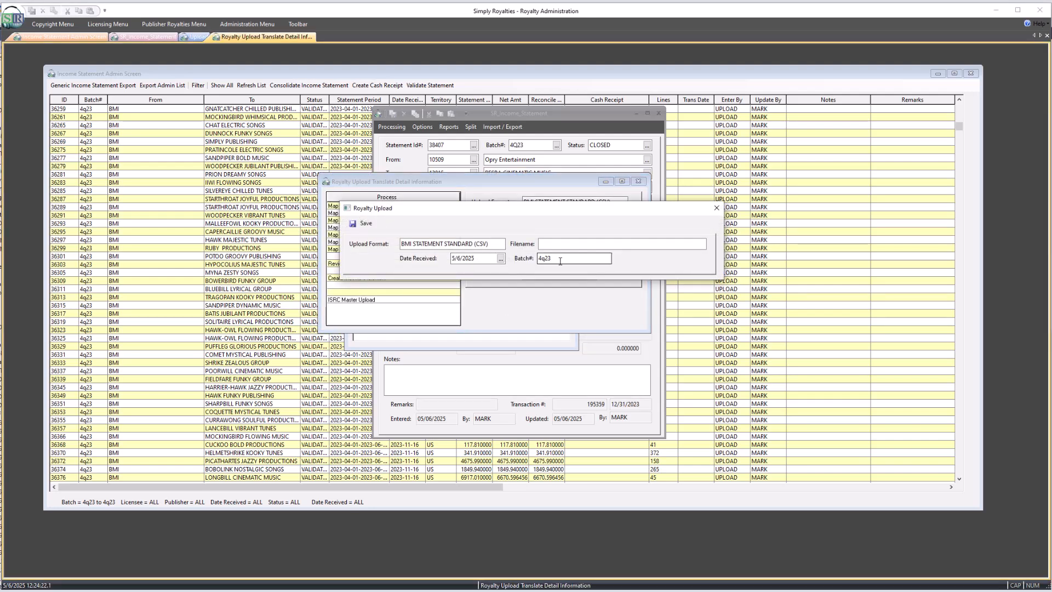
{"action": "left_click", "coordinate": [367, 225]}
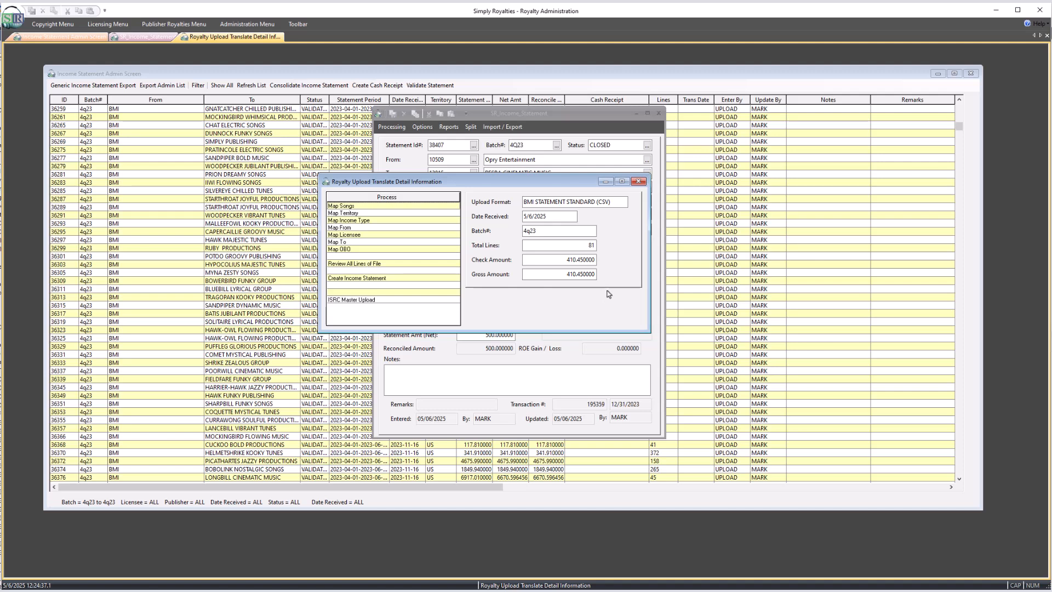
Open song mapping for the BMI upload and verify the equal-title matches FLAMES OF THE SOUL and RAGING FIRE.
{"action": "double_click", "coordinate": [375, 207]}
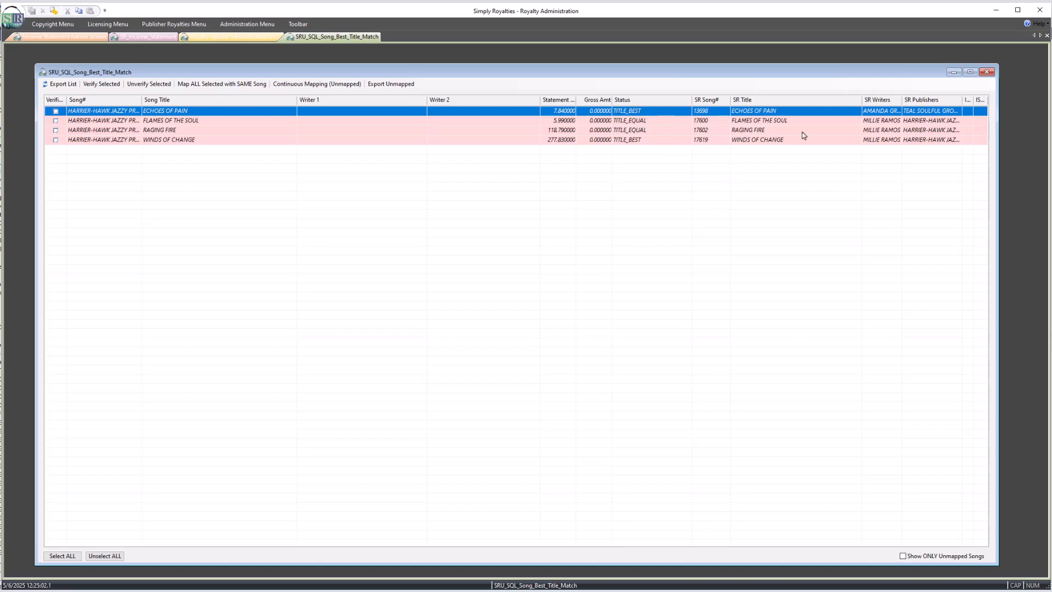
{"action": "left_click", "coordinate": [635, 122]}
{"action": "left_click", "coordinate": [638, 132]}
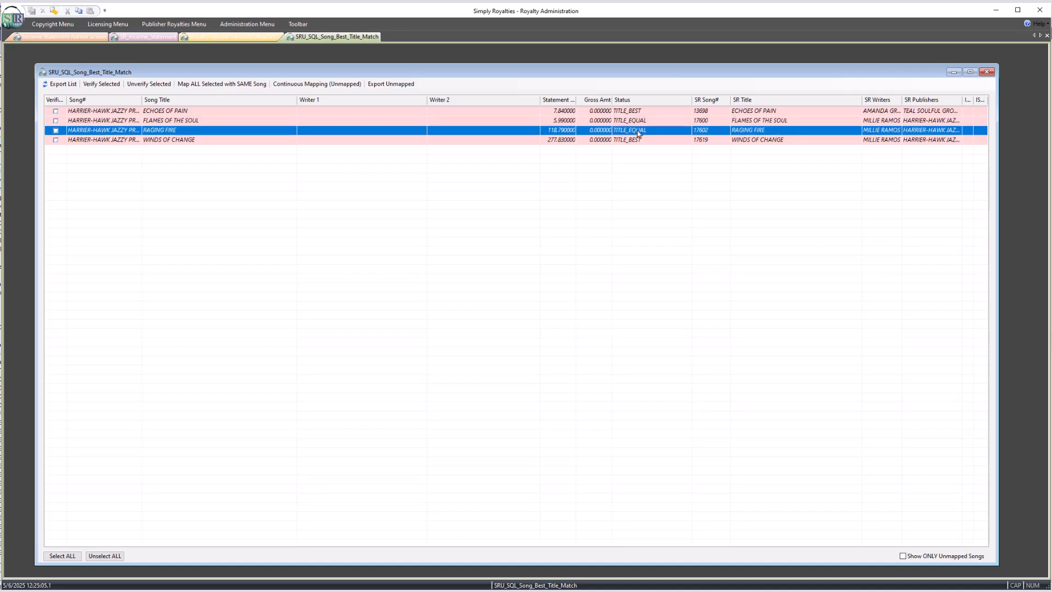
{"action": "left_click", "coordinate": [639, 122]}
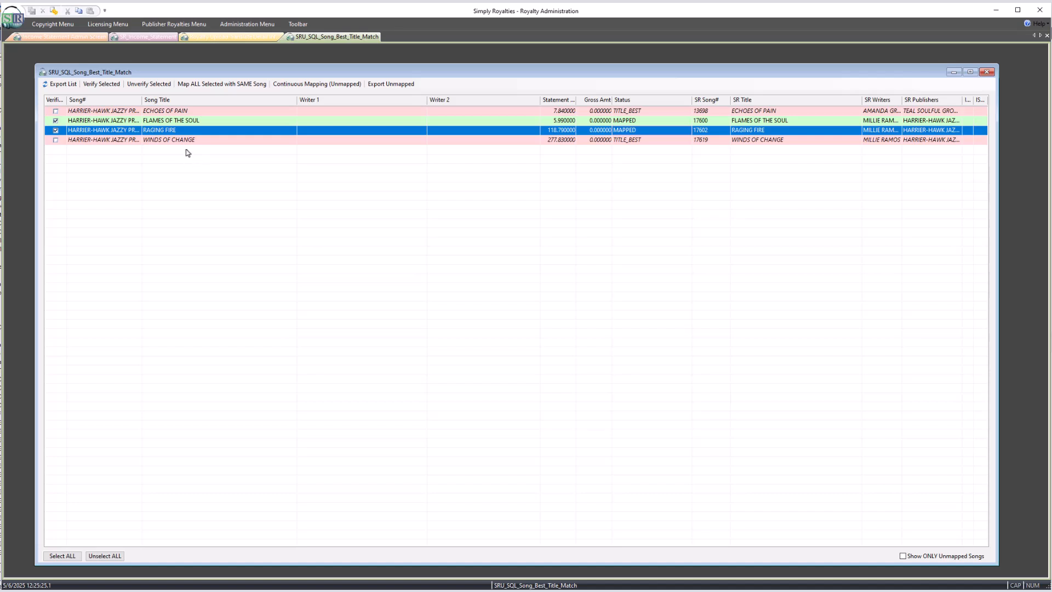
Map the uploaded song ECHOES OF PAIN to song 17599 published by HARRIER-HAWK JAZZY PRODUCTIONS.
{"action": "left_click", "coordinate": [189, 111]}
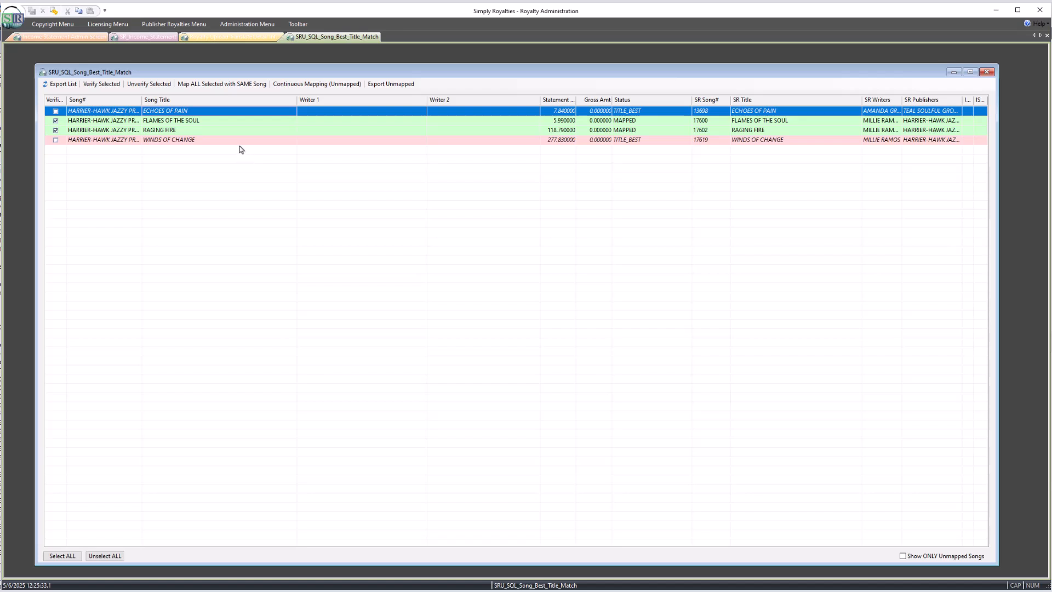
{"action": "double_click", "coordinate": [235, 112]}
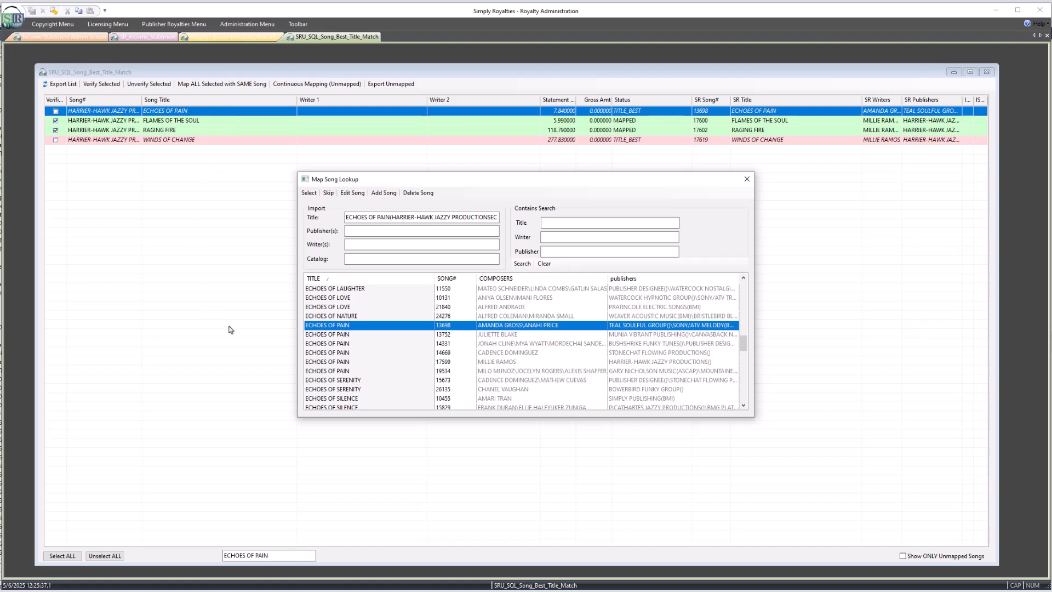
{"action": "left_click", "coordinate": [500, 362]}
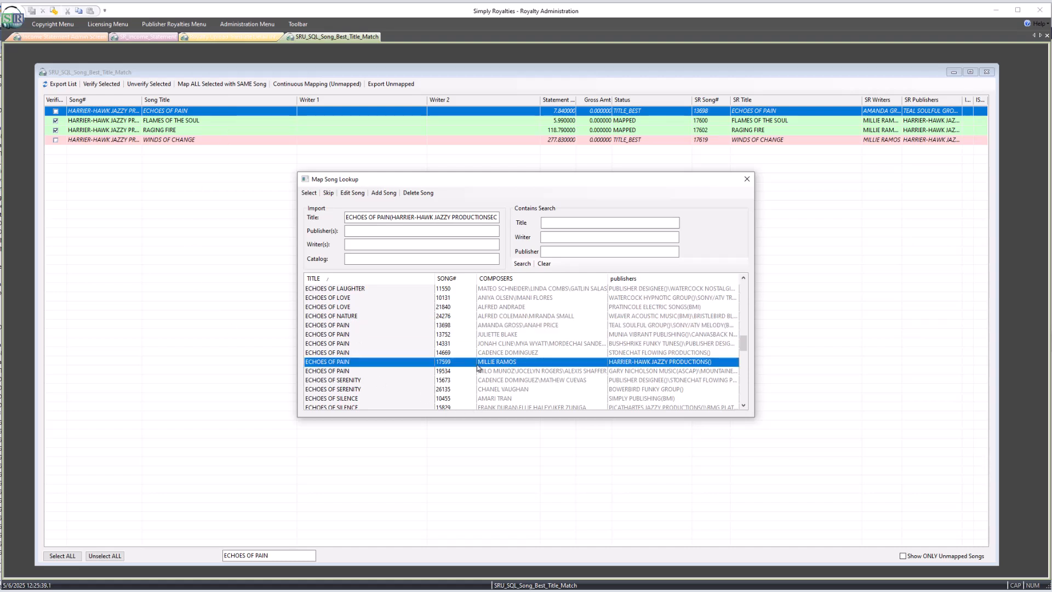
{"action": "left_click", "coordinate": [309, 193]}
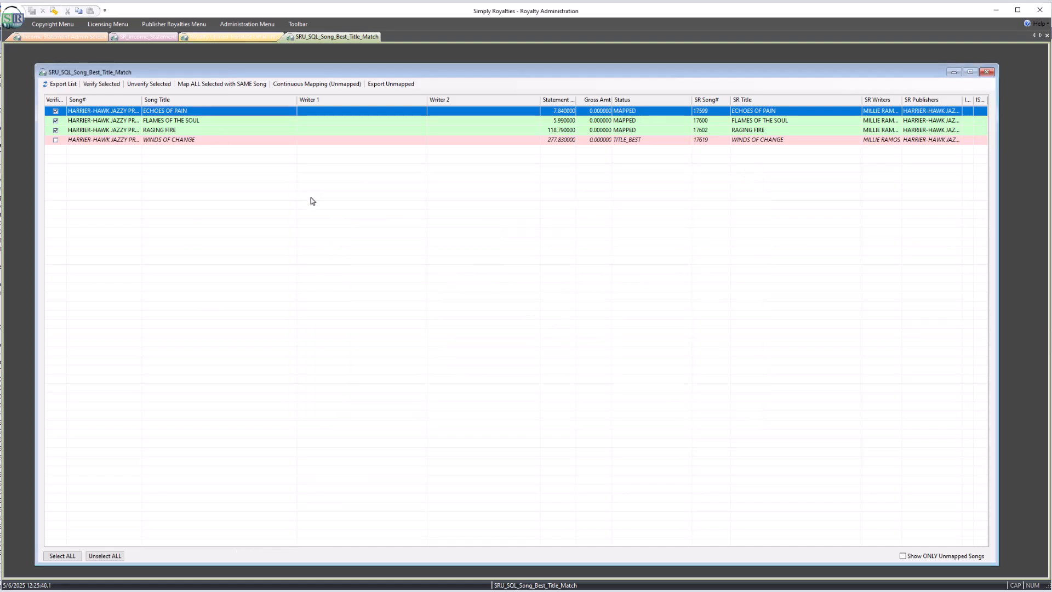
Map the uploaded song WINDS OF CHANGE to song 17619 and close the song mapping list.
{"action": "left_click", "coordinate": [334, 141]}
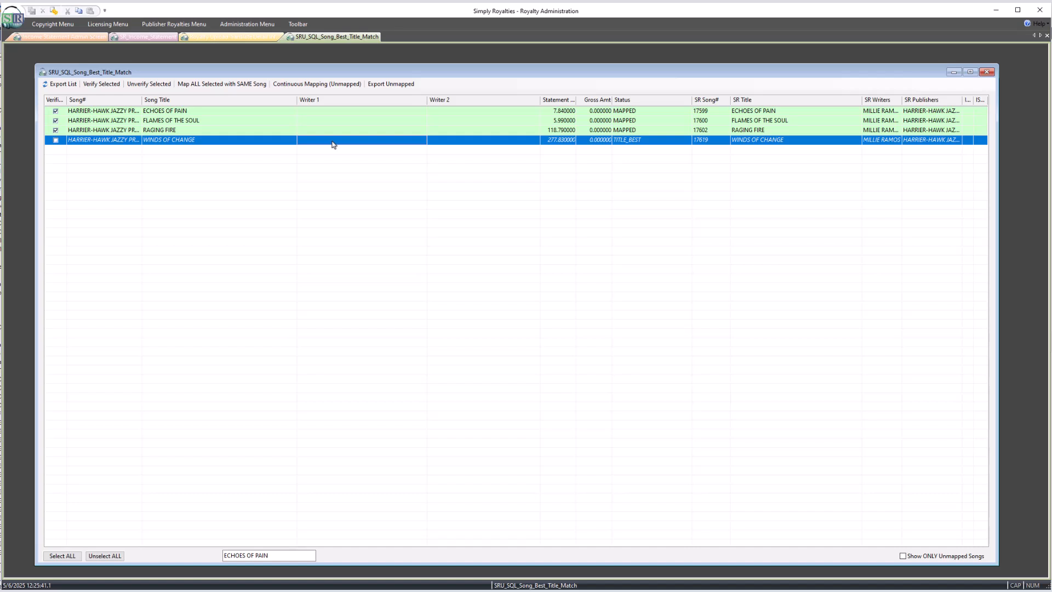
{"action": "double_click", "coordinate": [334, 145]}
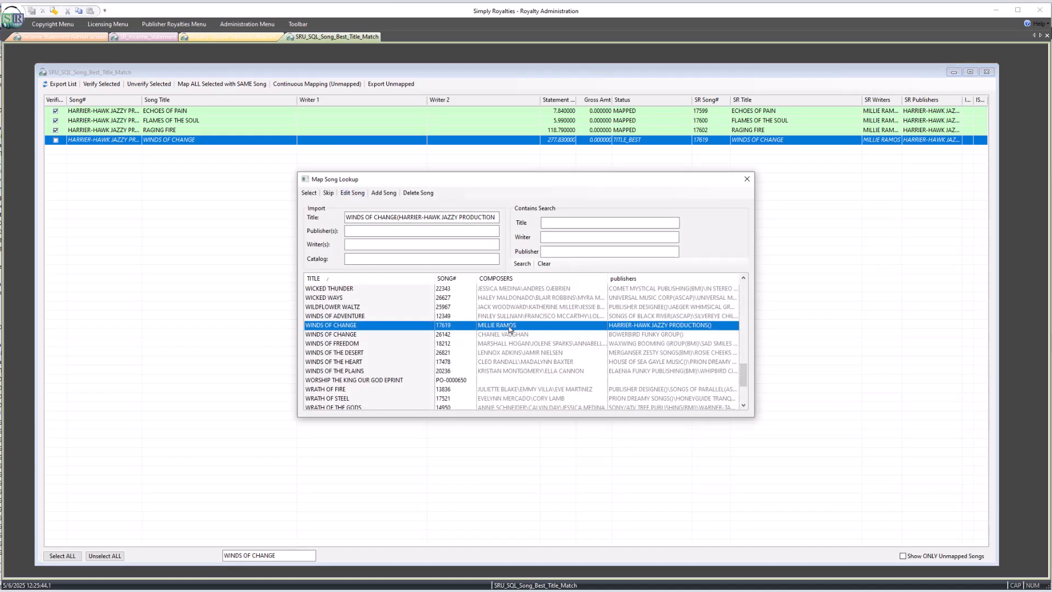
{"action": "left_click", "coordinate": [308, 193]}
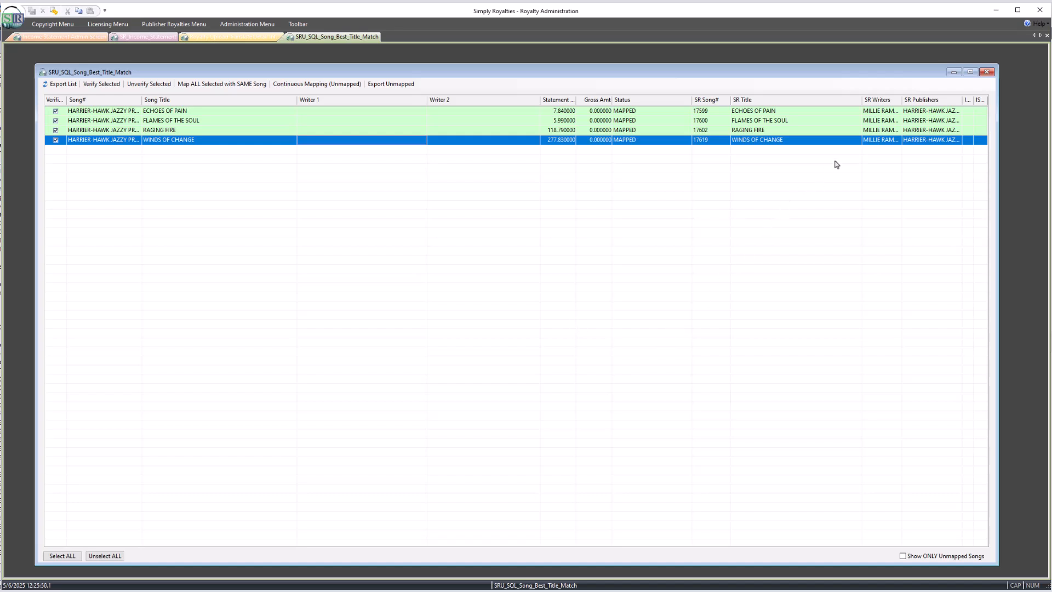
{"action": "left_click", "coordinate": [987, 72]}
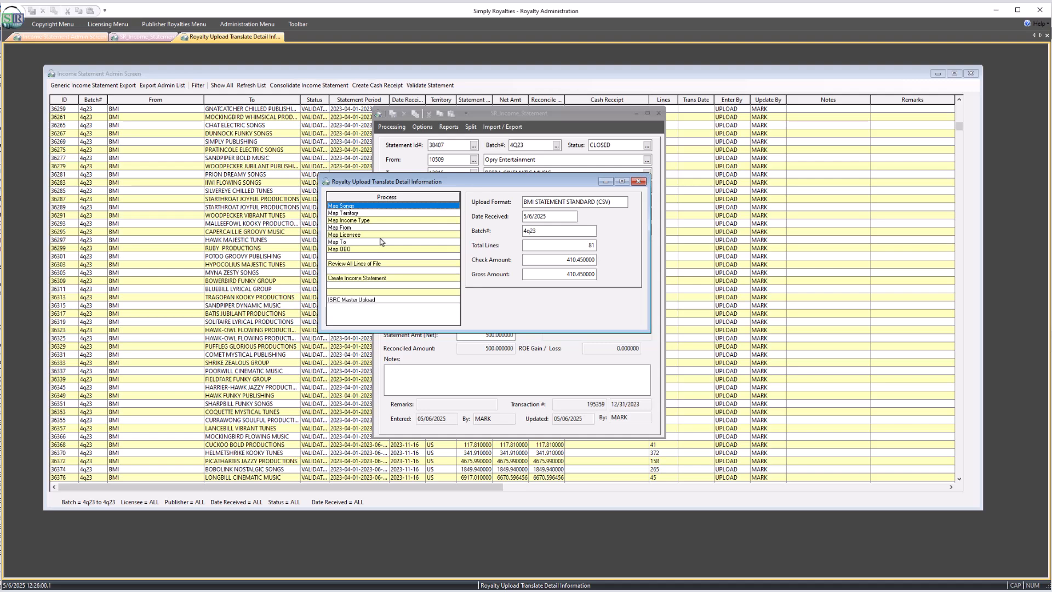
Create the income statement from the mapped BMI upload and open it, closing the list of uploaded statements.
{"action": "left_click", "coordinate": [369, 279]}
{"action": "double_click", "coordinate": [377, 282]}
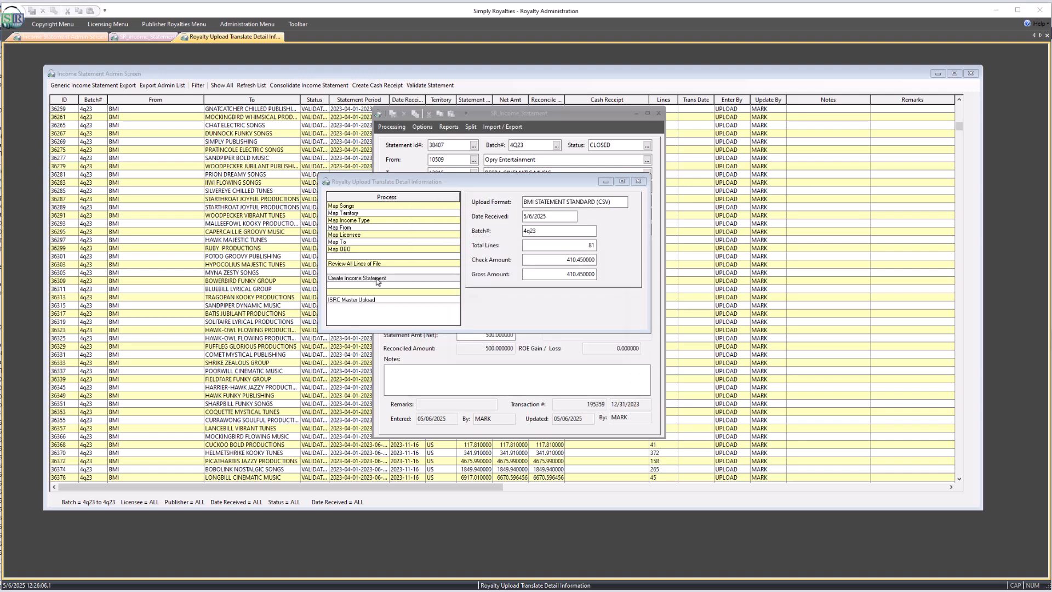
{"action": "key", "text": "Return"}
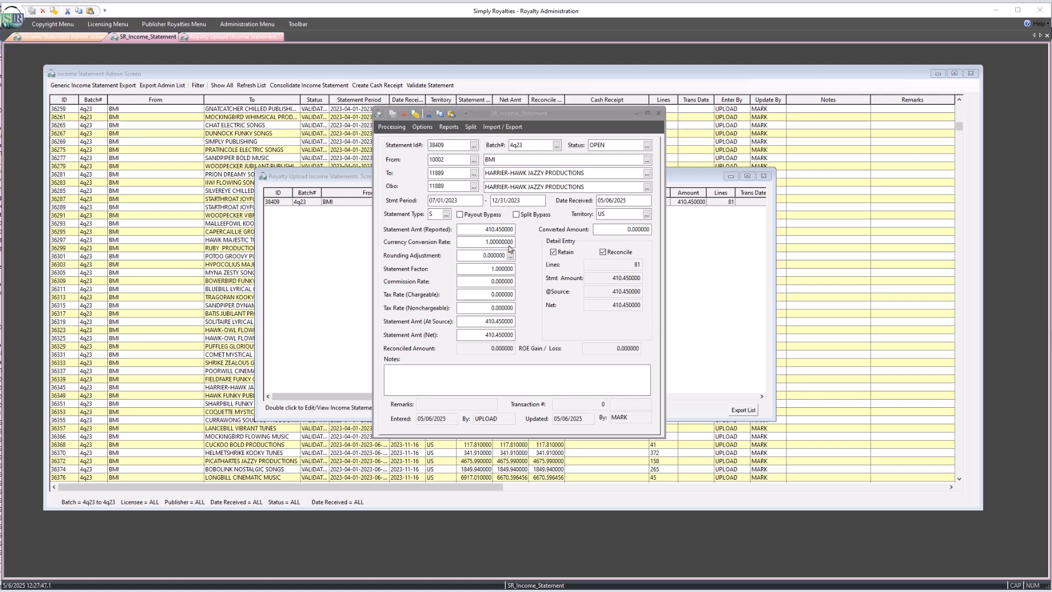
{"action": "left_click", "coordinate": [728, 179]}
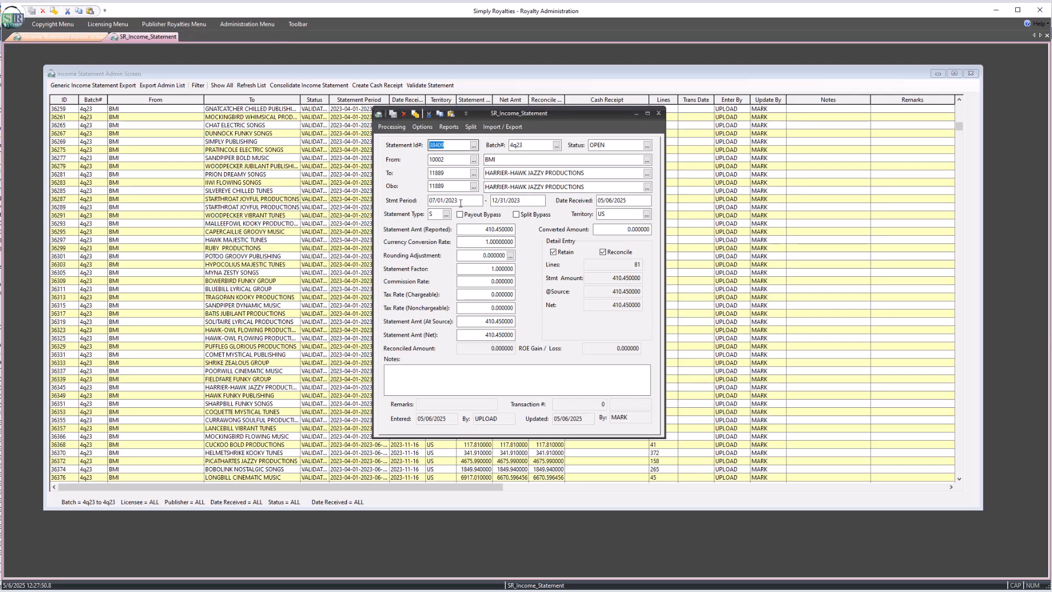
Examine the BMI statement's detail lines, including the notes of line 30, WINDS OF CHANGE, and close the detail windows.
{"action": "left_click", "coordinate": [422, 127]}
{"action": "left_click", "coordinate": [428, 139]}
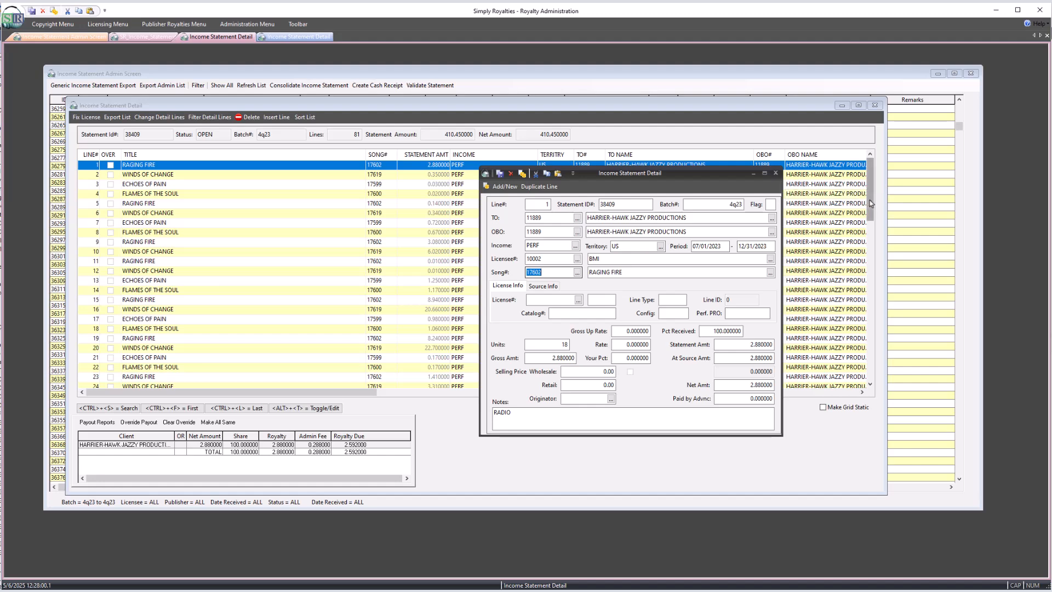
{"action": "left_click_drag", "start_coordinate": [871, 204], "coordinate": [868, 256]}
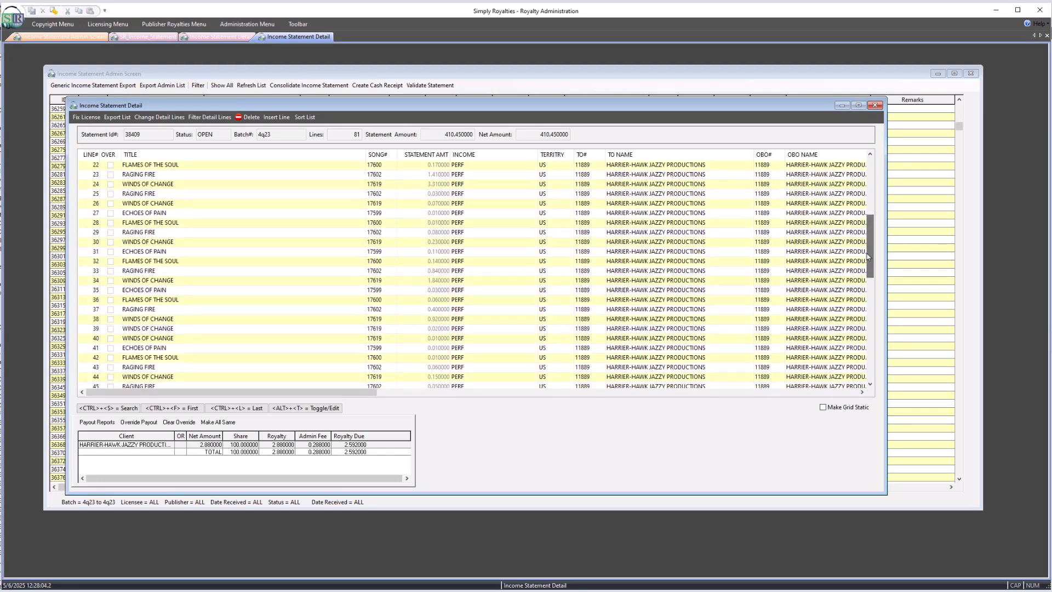
{"action": "double_click", "coordinate": [529, 243]}
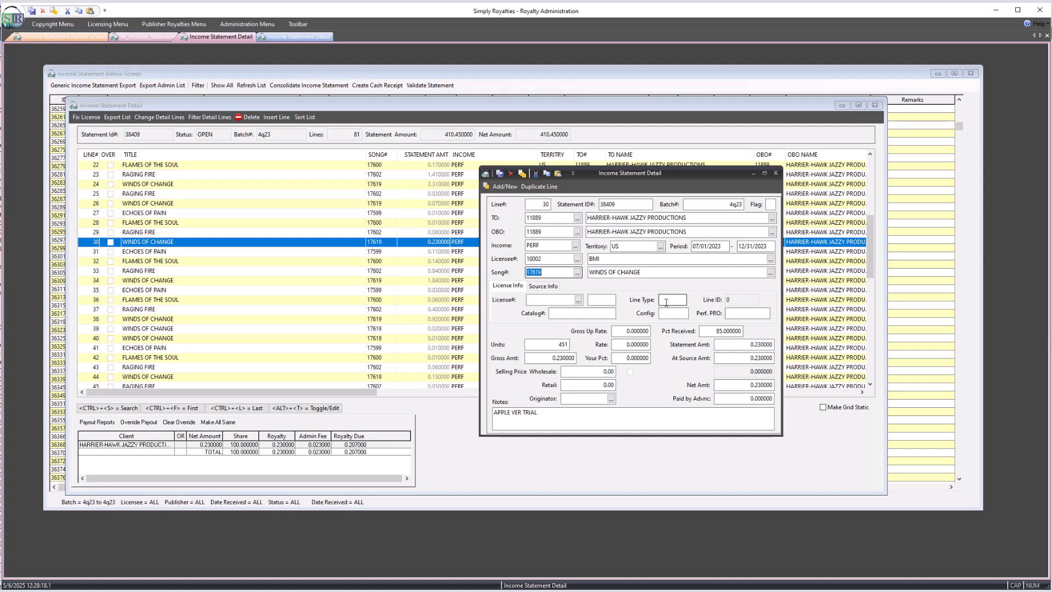
{"action": "left_click_drag", "start_coordinate": [547, 418], "coordinate": [489, 414]}
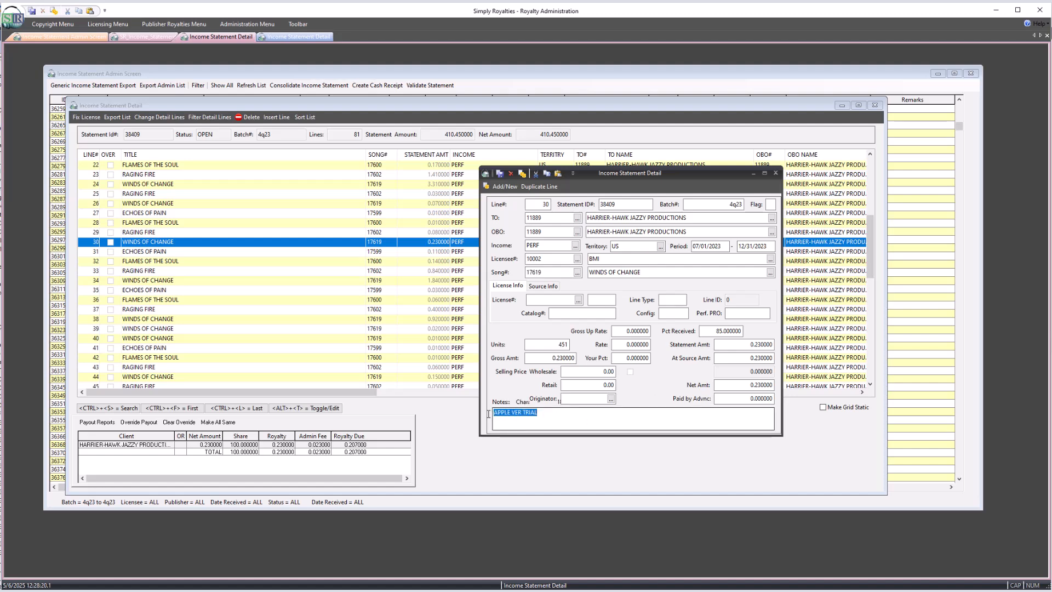
{"action": "left_click", "coordinate": [717, 415]}
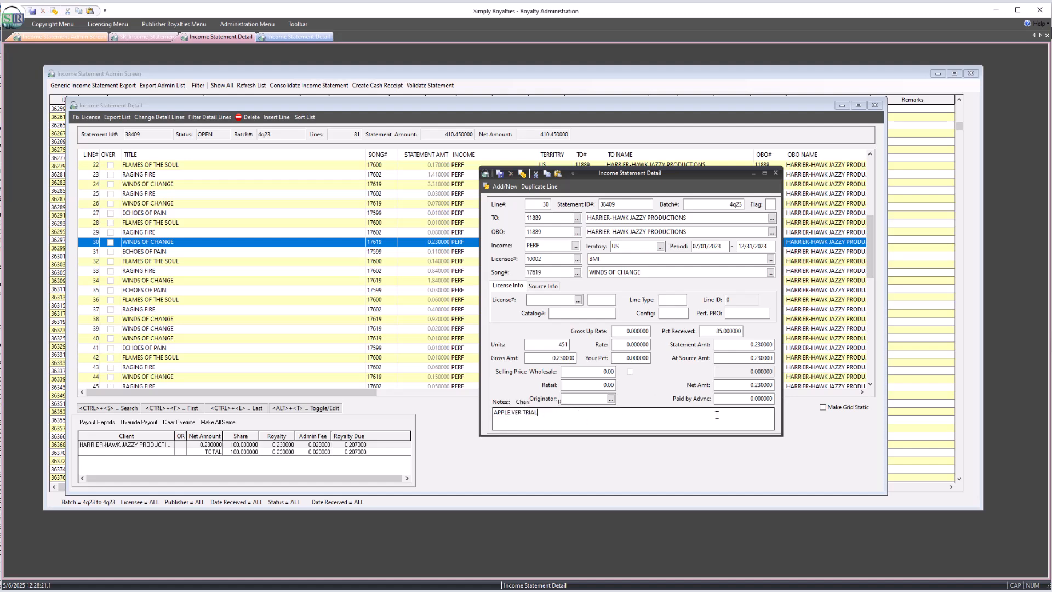
{"action": "left_click", "coordinate": [776, 173]}
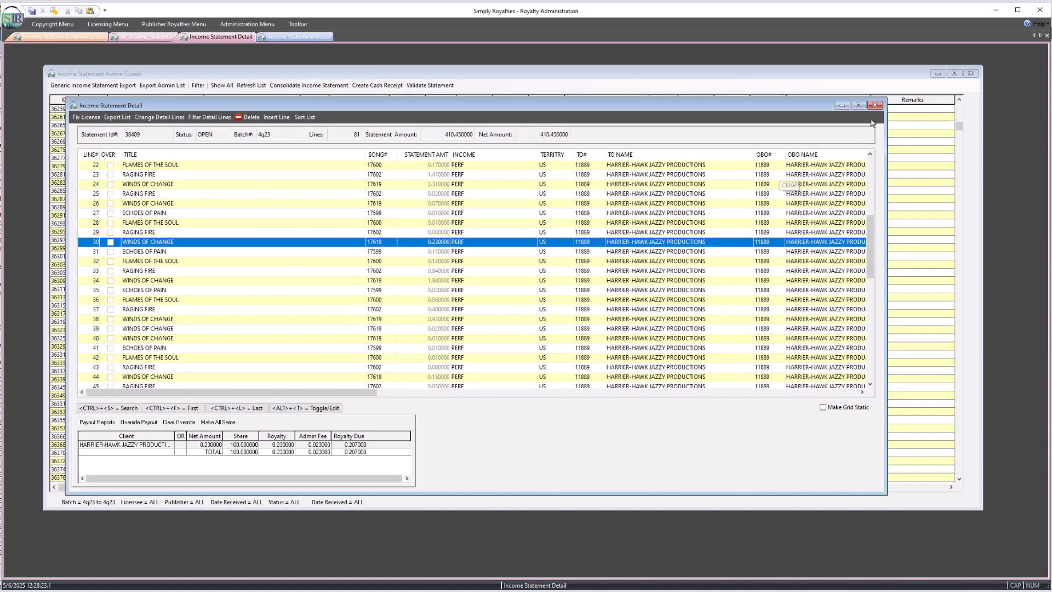
{"action": "left_click", "coordinate": [876, 106]}
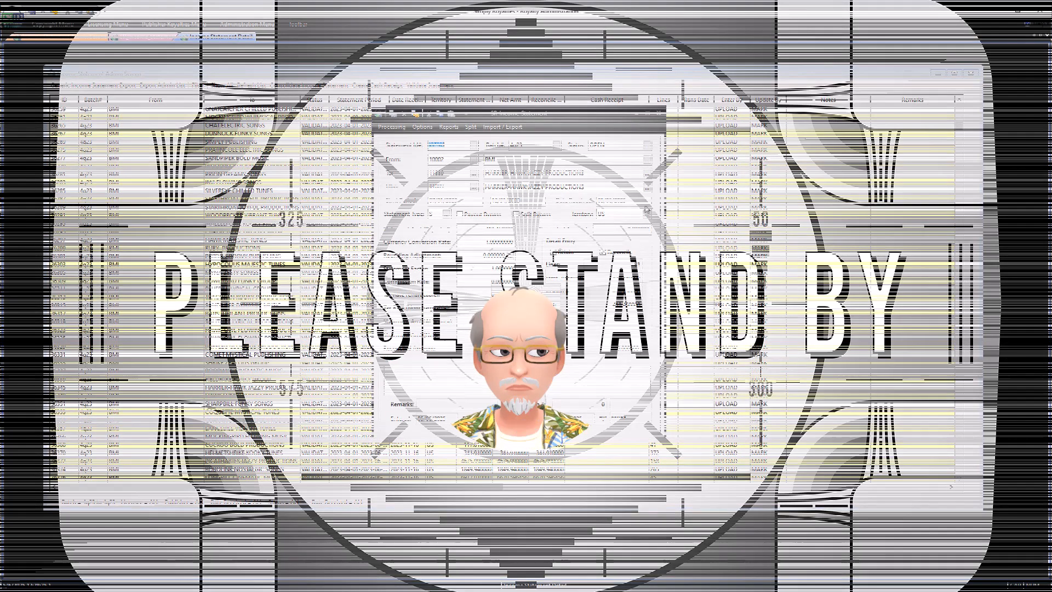